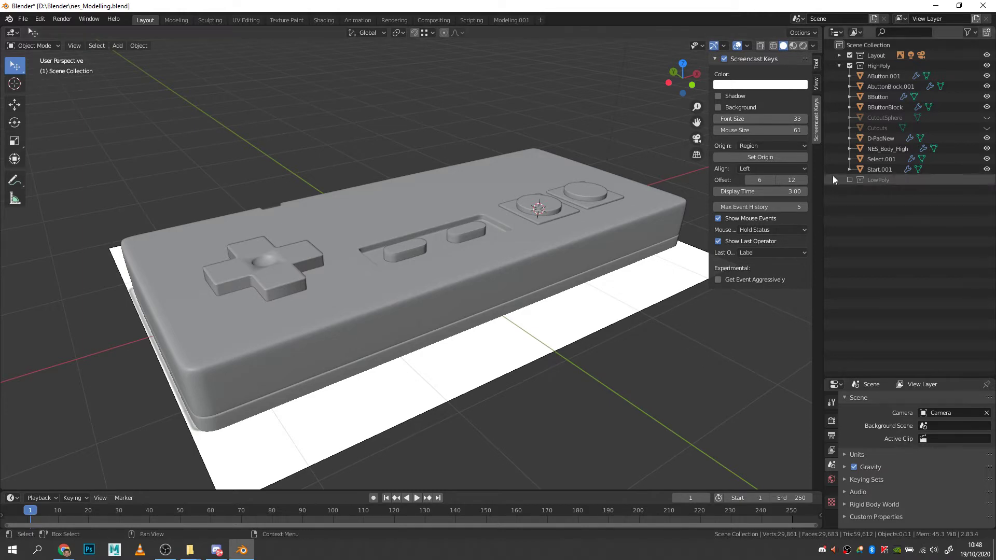
Step: Hide the HighPoly collection, show the LowPoly collection, and select each of its objects in turn to review the parts
{"action": "left_click", "coordinate": [850, 65]}
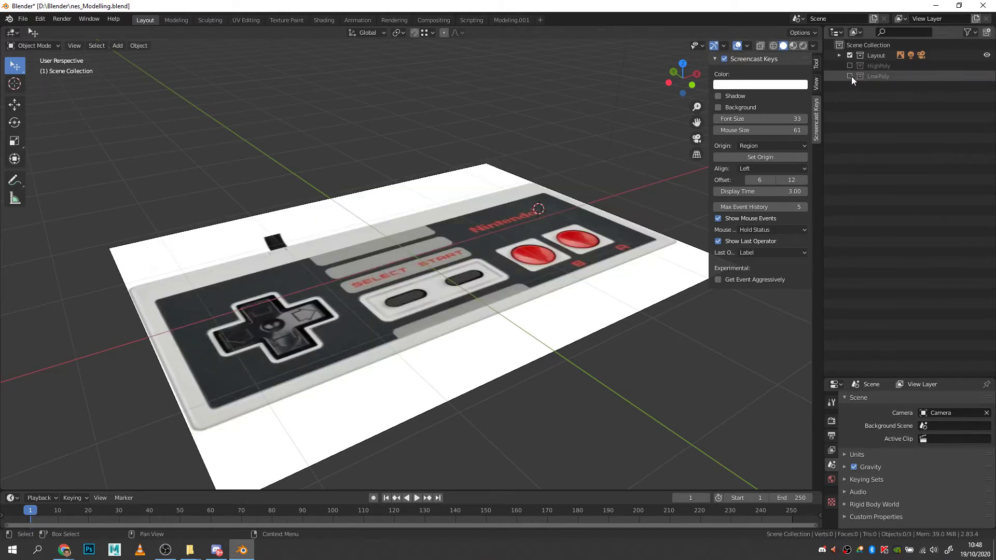
{"action": "left_click", "coordinate": [850, 77]}
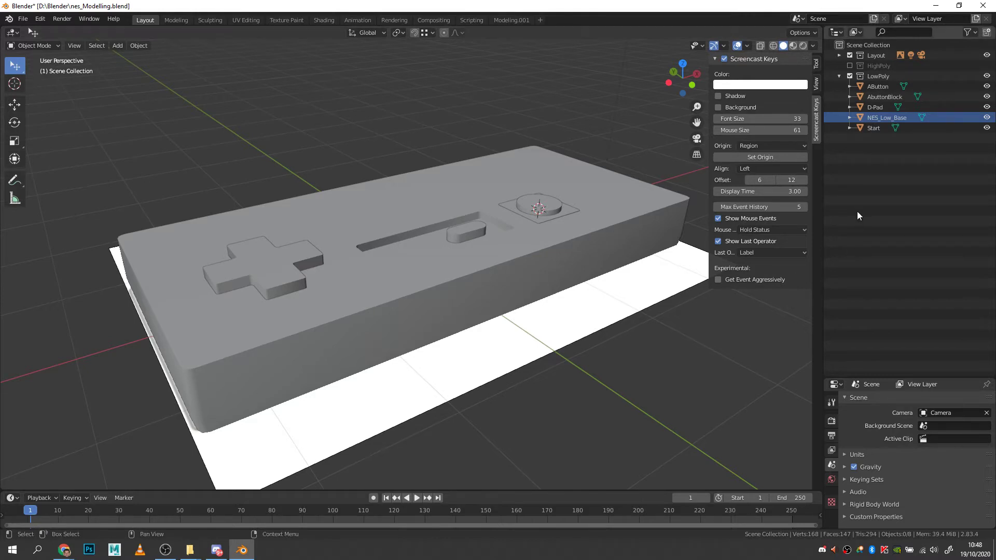
{"action": "left_click", "coordinate": [882, 87]}
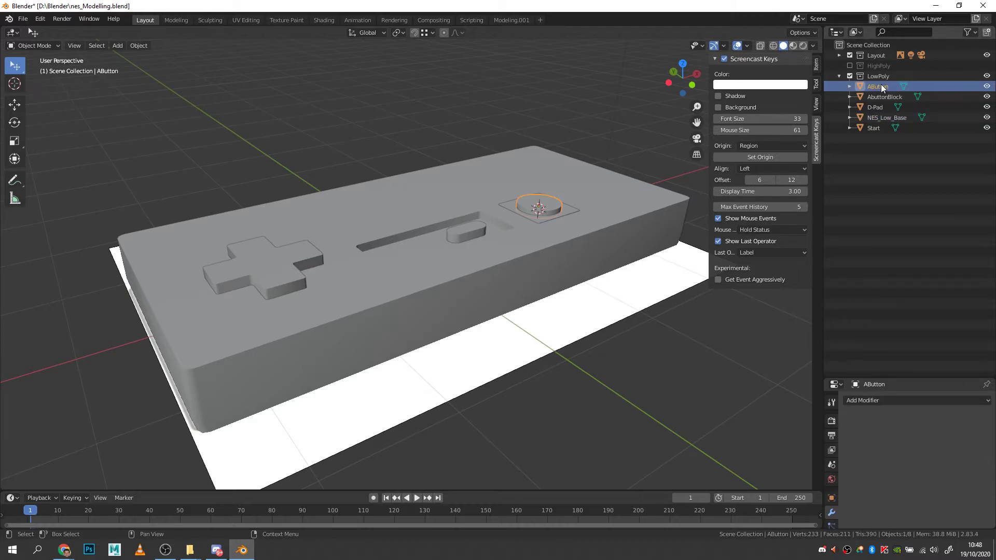
{"action": "left_click", "coordinate": [882, 96]}
{"action": "left_click", "coordinate": [877, 107]}
{"action": "left_click", "coordinate": [876, 117]}
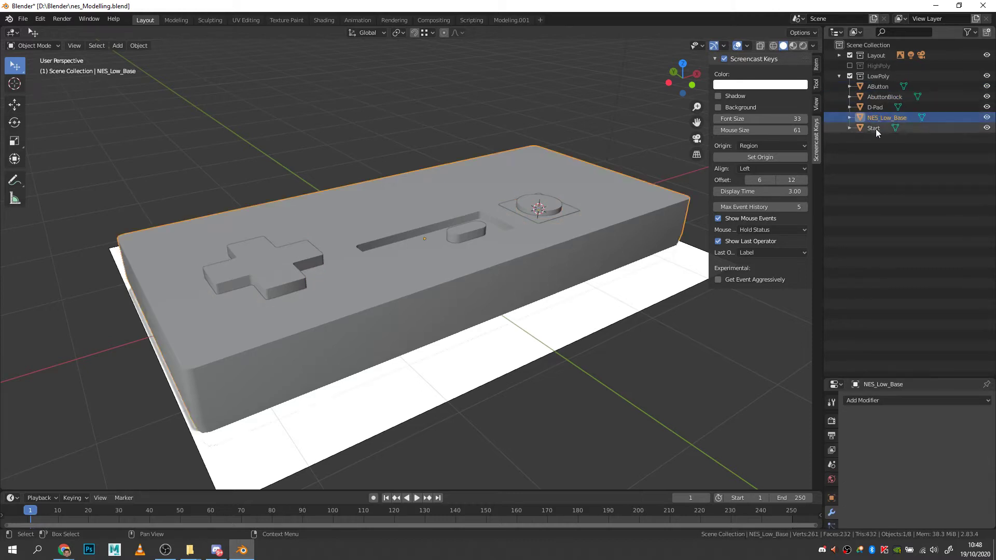
{"action": "left_click", "coordinate": [876, 128]}
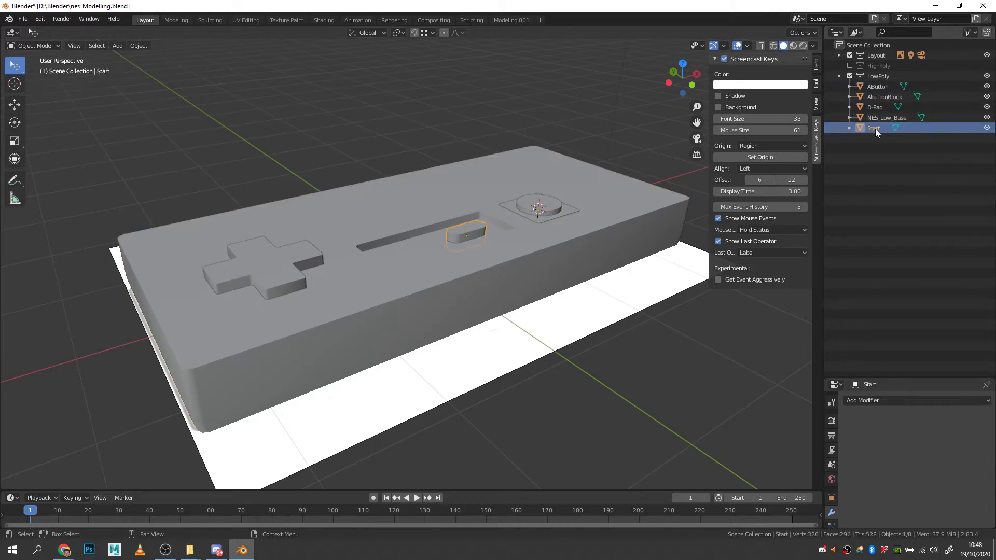
Step: Isolate the AButton object by hiding the other low-poly parts and the Layout collection, and frame it in the view
{"action": "left_click", "coordinate": [878, 86]}
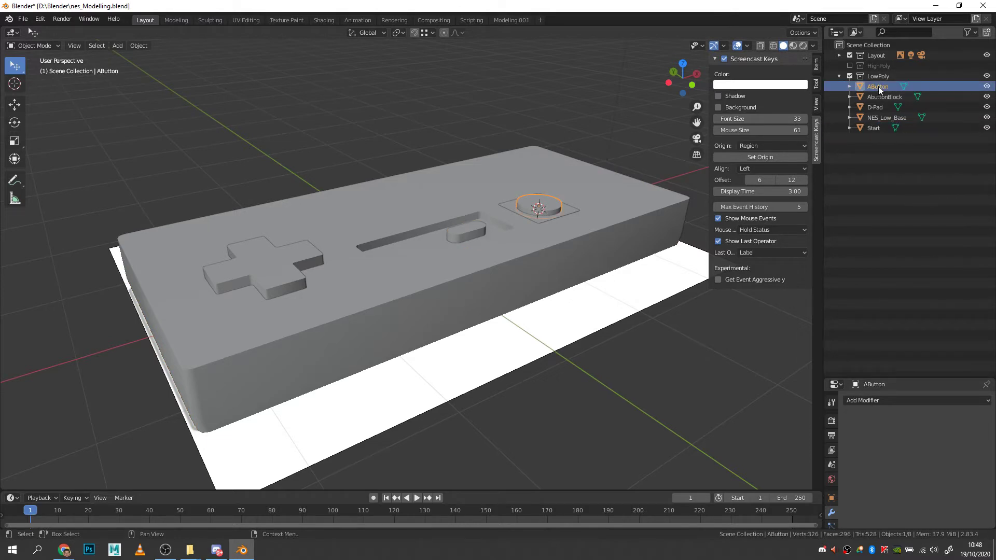
{"action": "left_click_drag", "start_coordinate": [987, 96], "coordinate": [989, 132]}
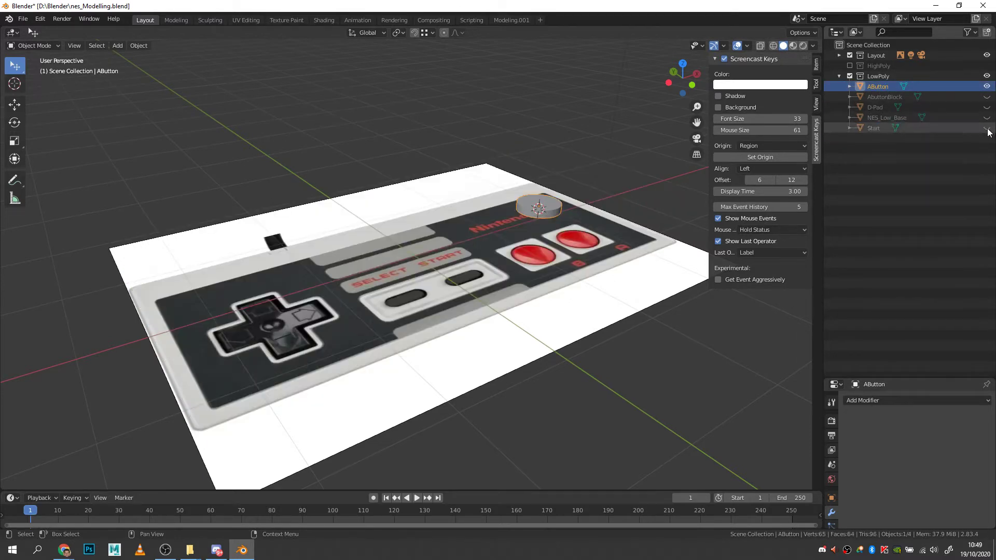
{"action": "left_click", "coordinate": [850, 55]}
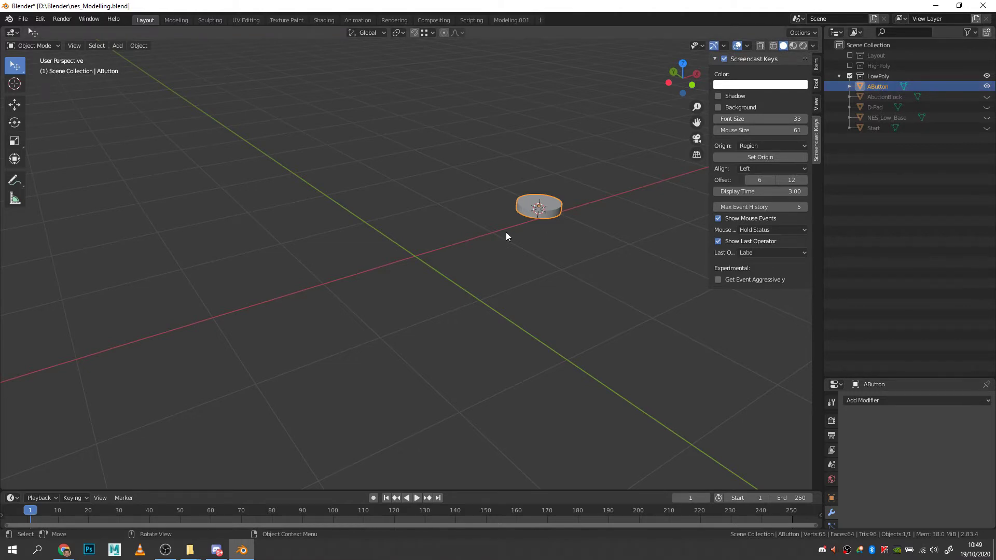
{"action": "key", "text": "KP_Decimal"}
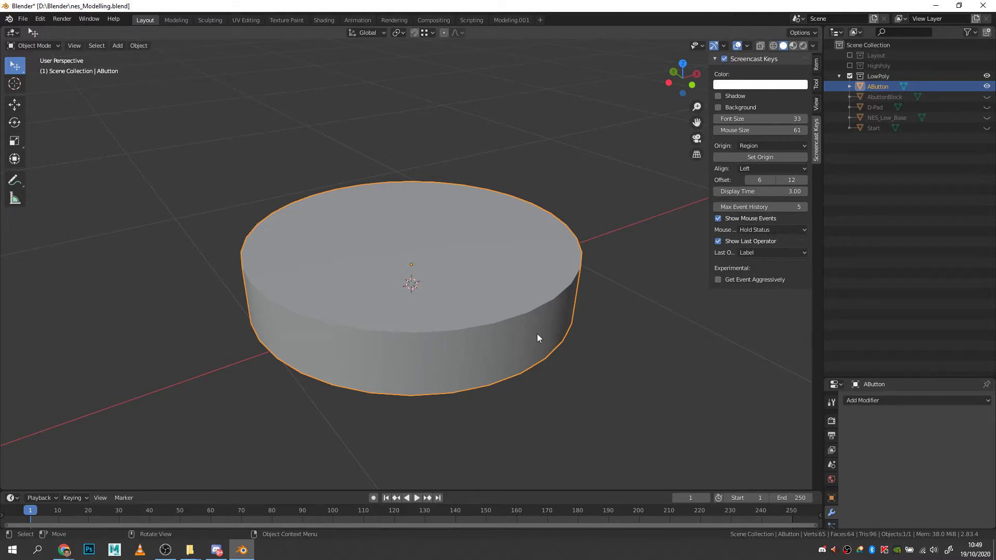
Step: In Edit Mode, mark the edge loop around the top rim of AButton as a seam
{"action": "key", "text": "Tab"}
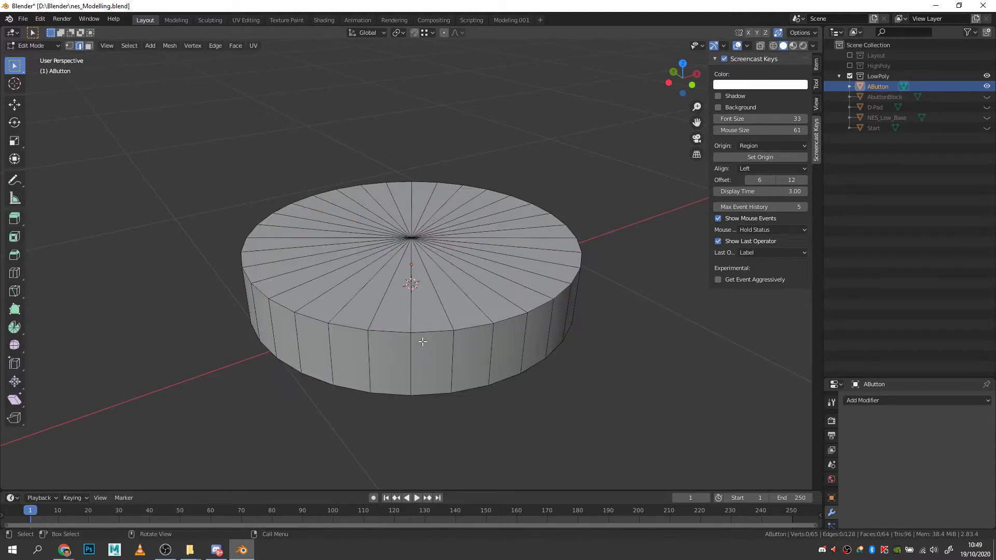
{"action": "mouse_move", "coordinate": [456, 313]}
{"action": "middle_mouse_down", "text": "alt"}
{"action": "mouse_move", "coordinate": [469, 319]}
{"action": "mouse_move", "coordinate": [466, 328]}
{"action": "mouse_move", "coordinate": [469, 229]}
{"action": "mouse_move", "coordinate": [472, 311]}
{"action": "mouse_move", "coordinate": [474, 249]}
{"action": "mouse_move", "coordinate": [460, 261]}
{"action": "mouse_move", "coordinate": [466, 305]}
{"action": "middle_mouse_up", "text": "alt"}
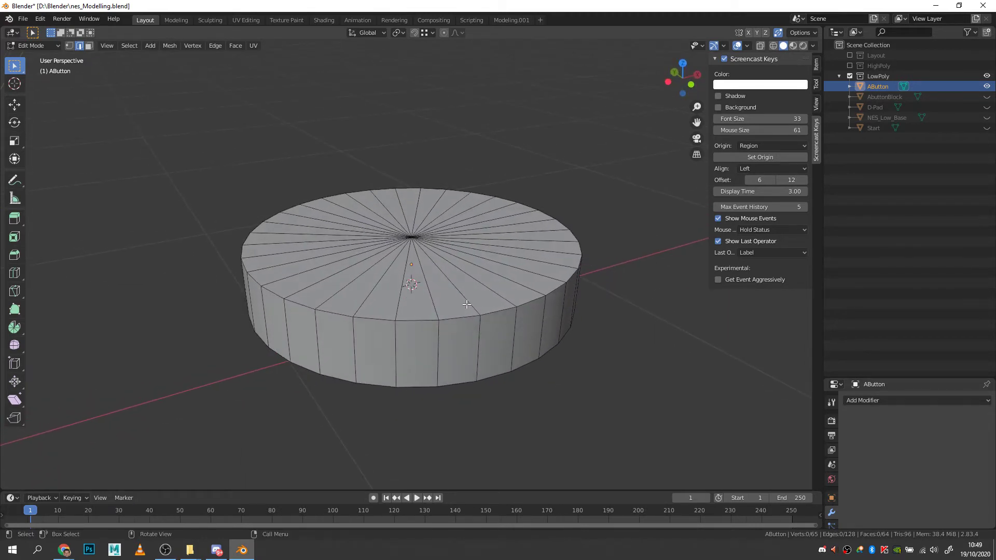
{"action": "left_click", "coordinate": [422, 322], "text": "alt"}
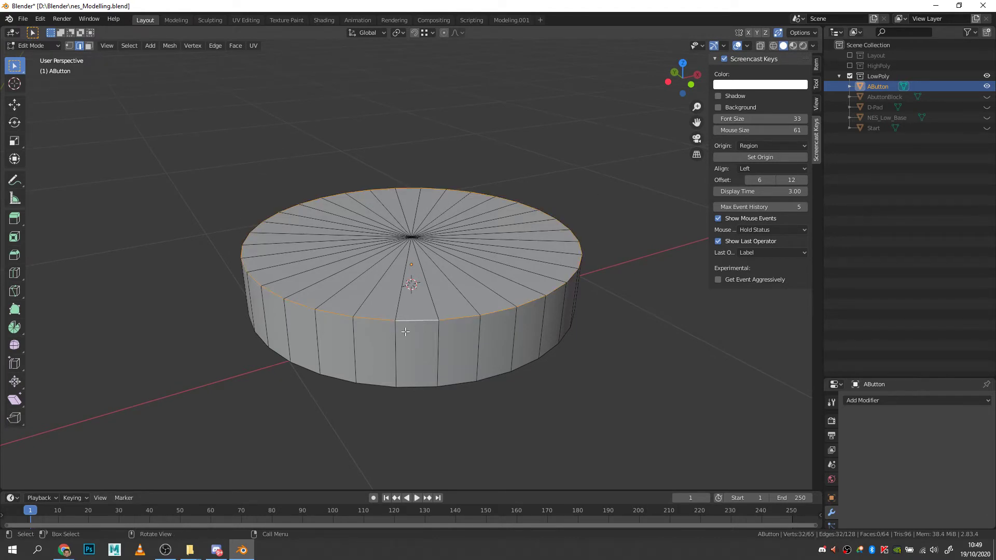
{"action": "mouse_move", "coordinate": [460, 353]}
{"action": "middle_mouse_down"}
{"action": "mouse_move", "coordinate": [474, 339]}
{"action": "mouse_move", "coordinate": [469, 356]}
{"action": "middle_mouse_up"}
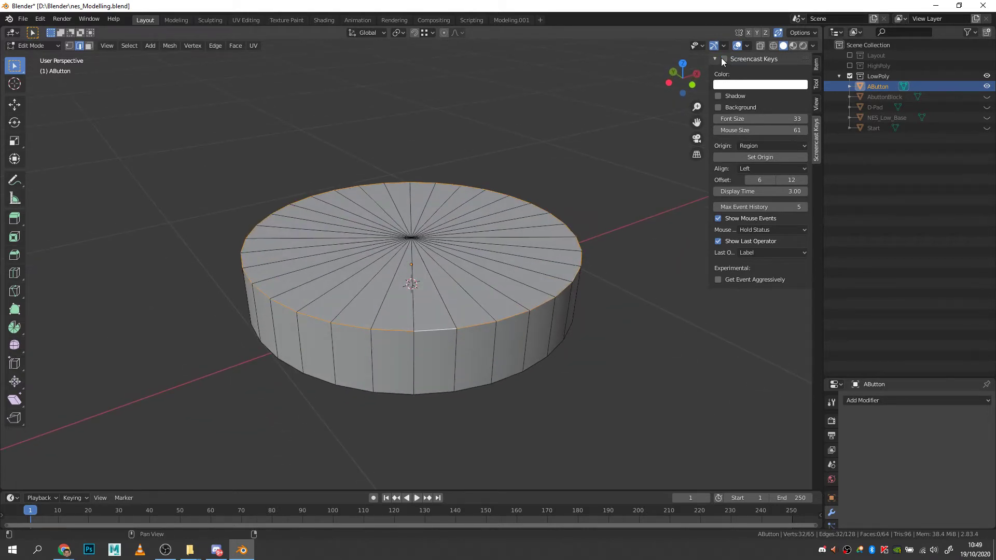
{"action": "left_click", "coordinate": [725, 59]}
{"action": "left_click", "coordinate": [724, 58]}
{"action": "middle_click_drag", "start_coordinate": [457, 333], "coordinate": [477, 347]}
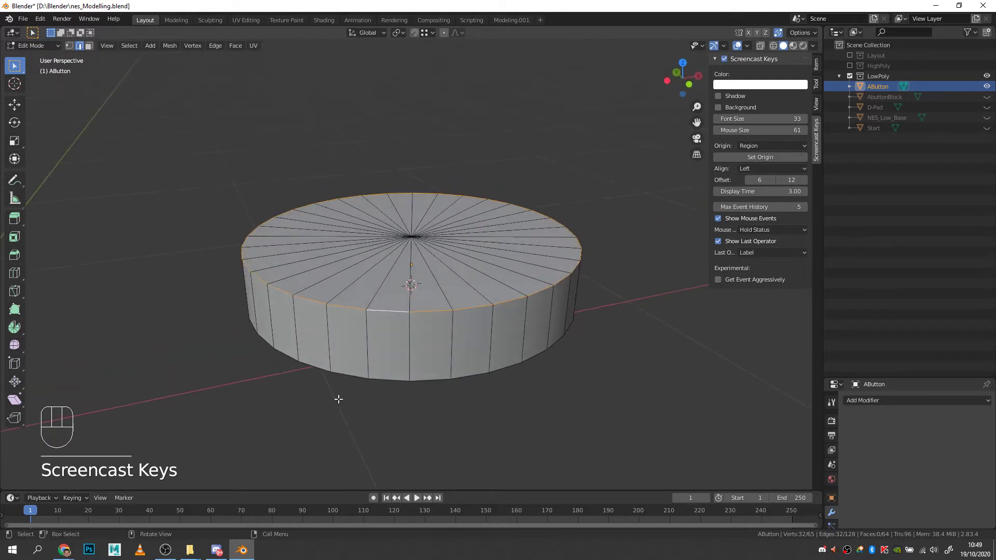
{"action": "left_click", "coordinate": [428, 316], "text": "alt"}
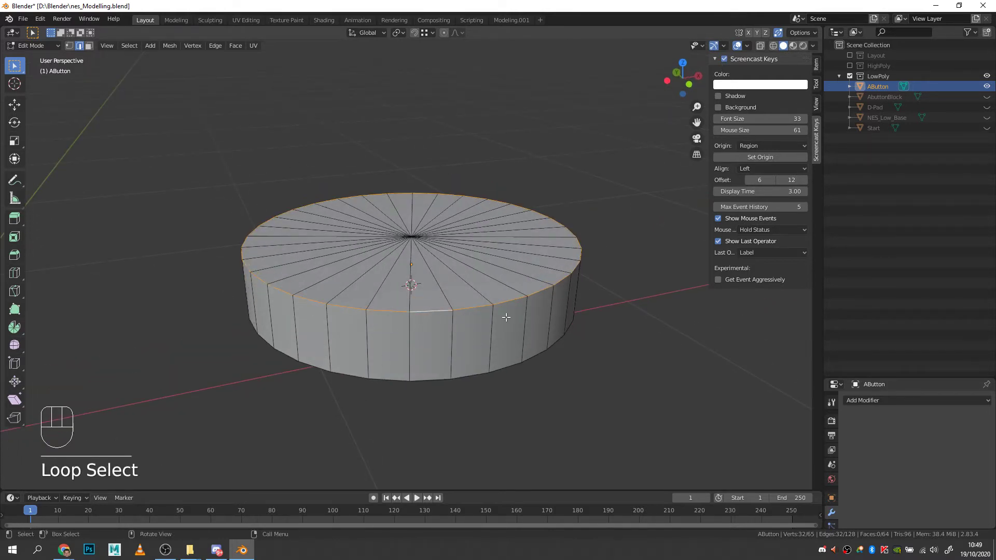
{"action": "right_click", "coordinate": [446, 311]}
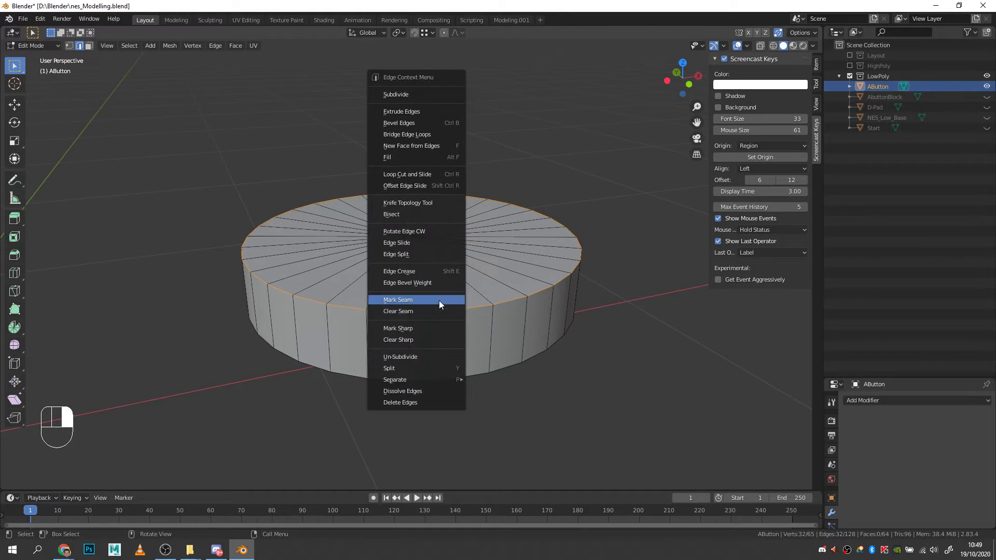
{"action": "left_click", "coordinate": [439, 301]}
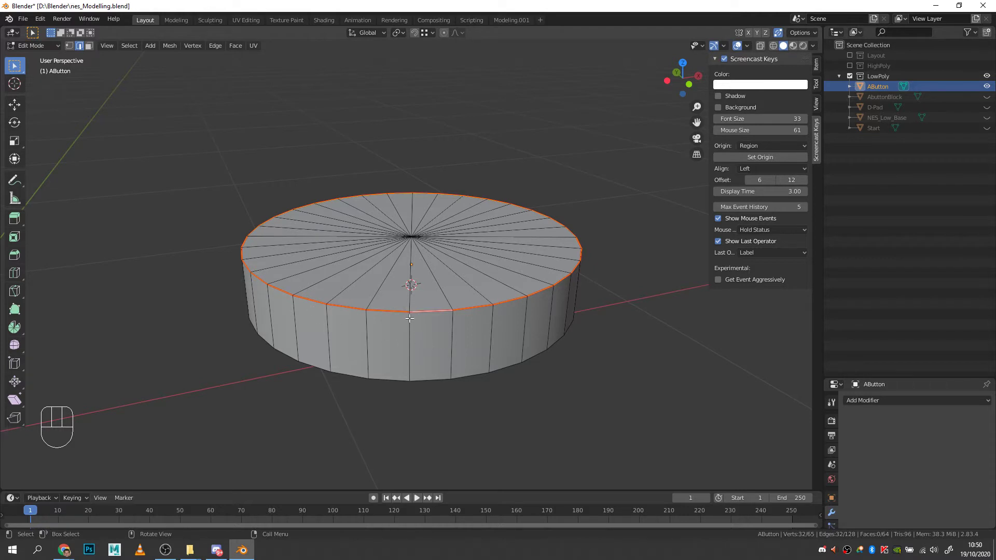
Step: Mark one vertical edge on the side wall of AButton as a seam
{"action": "left_click", "coordinate": [410, 345]}
{"action": "right_click", "coordinate": [411, 347]}
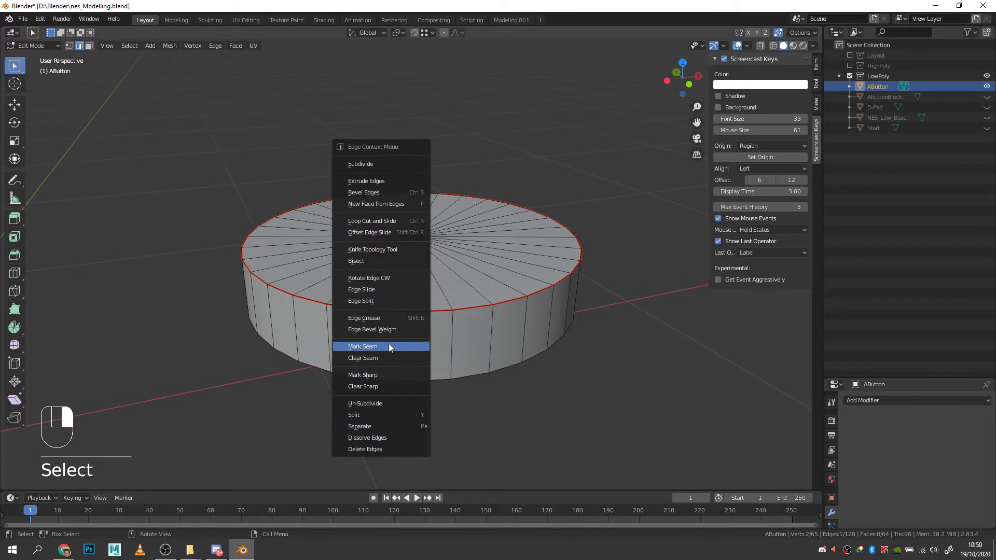
{"action": "left_click", "coordinate": [389, 346]}
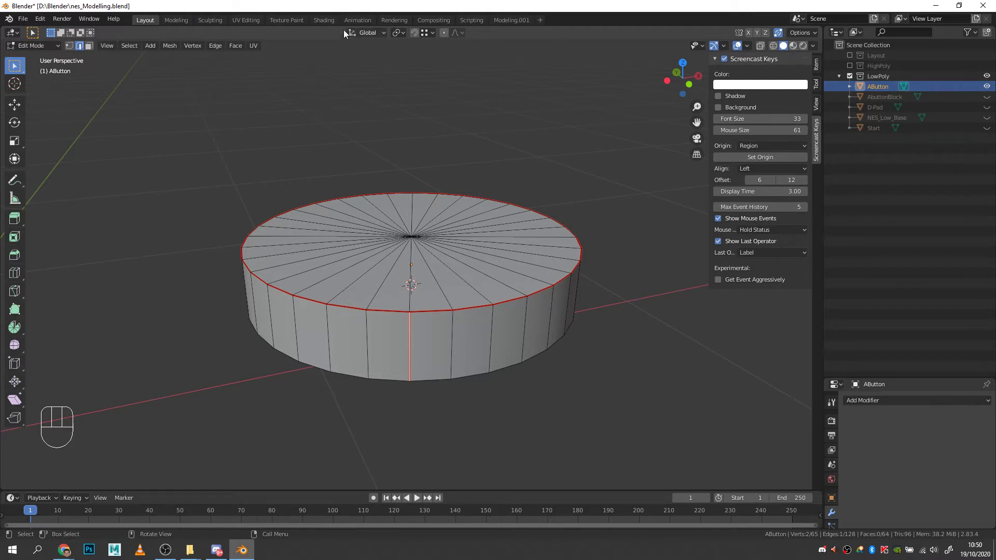
Step: Switch to the UV Editing workspace, select the entire AButton mesh and unwrap it
{"action": "left_click", "coordinate": [252, 20]}
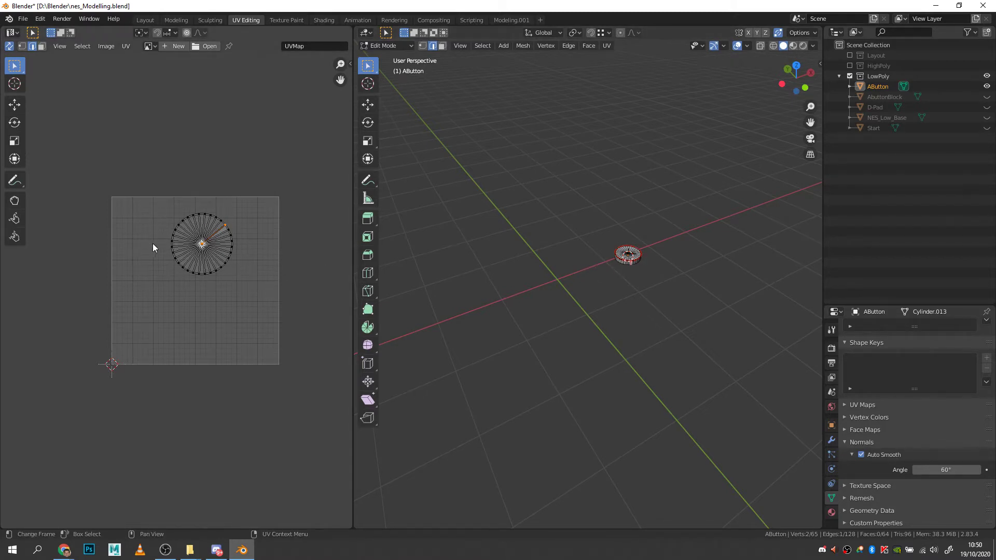
{"action": "scroll", "coordinate": [179, 262], "scroll_direction": "up", "scroll_amount": 4}
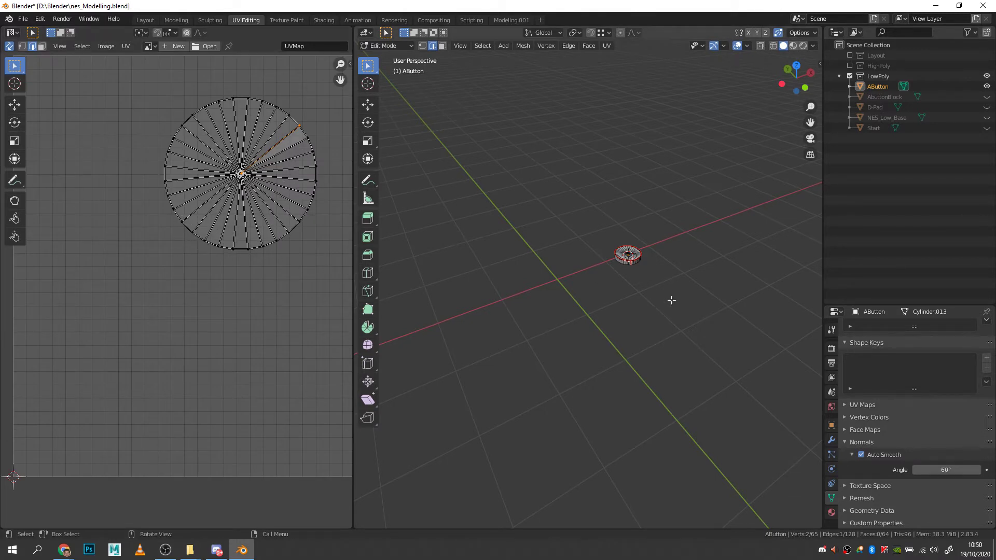
{"action": "middle_click_drag", "start_coordinate": [643, 252], "coordinate": [658, 247]}
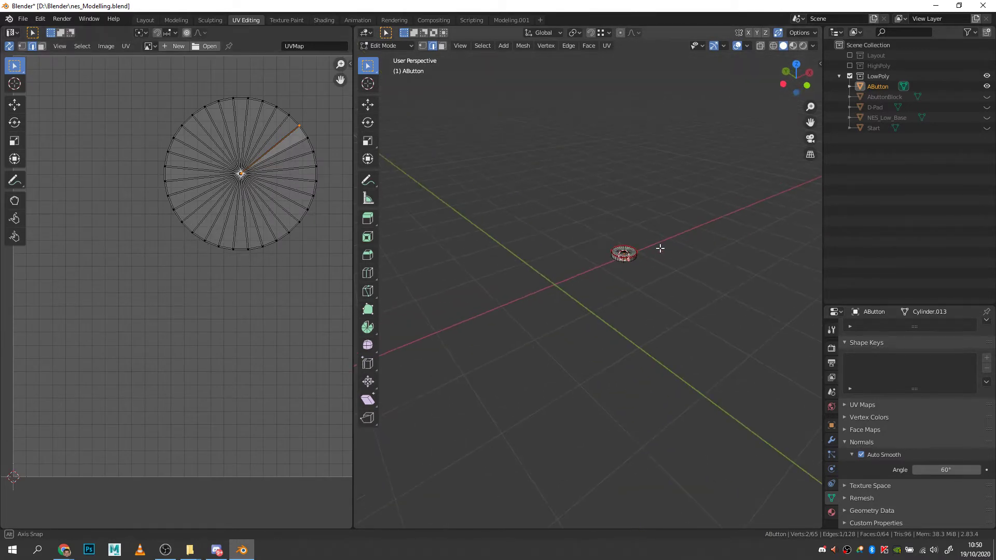
{"action": "key", "text": "KP_Decimal"}
{"action": "scroll", "coordinate": [639, 278], "scroll_direction": "down", "scroll_amount": 6}
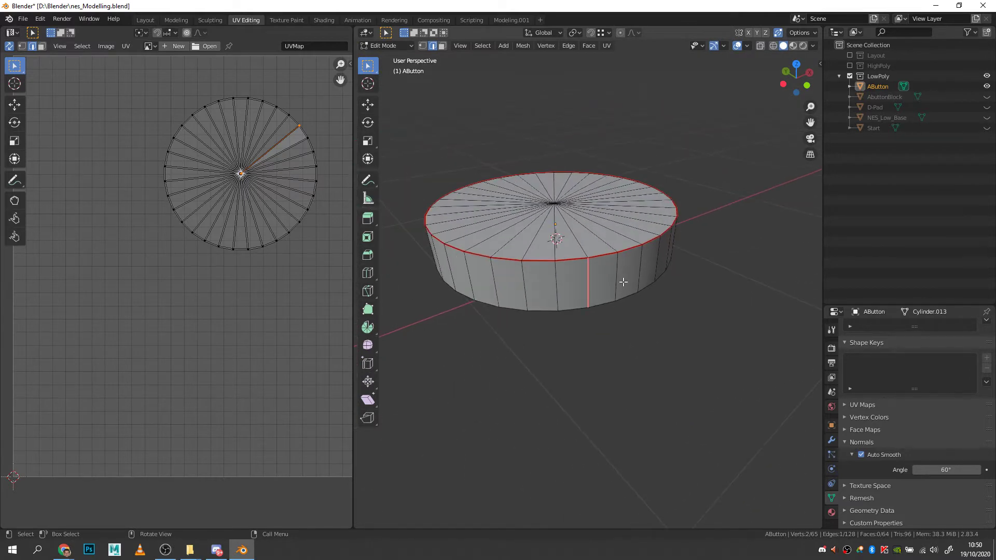
{"action": "middle_click_drag", "start_coordinate": [622, 282], "coordinate": [626, 289]}
{"action": "key", "text": "a"}
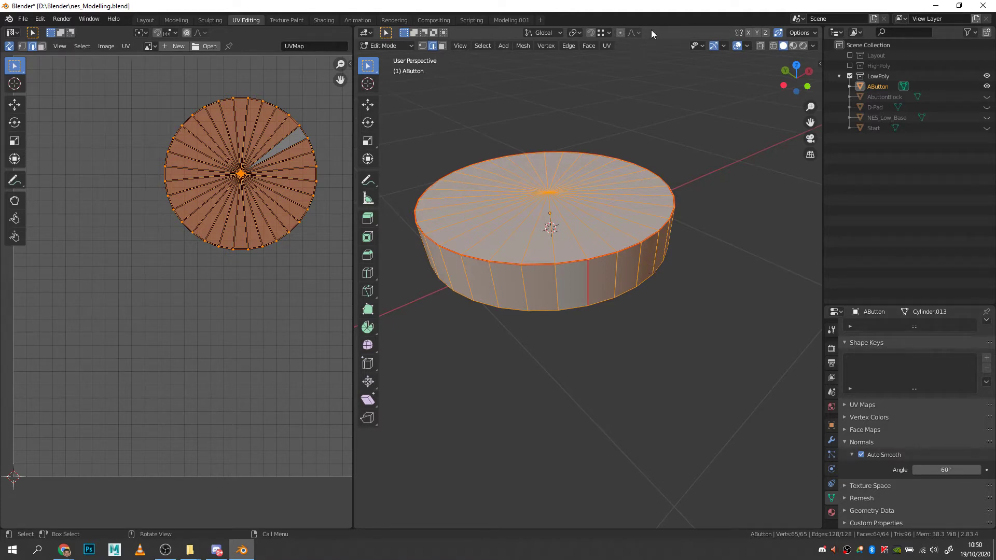
{"action": "left_click", "coordinate": [608, 45]}
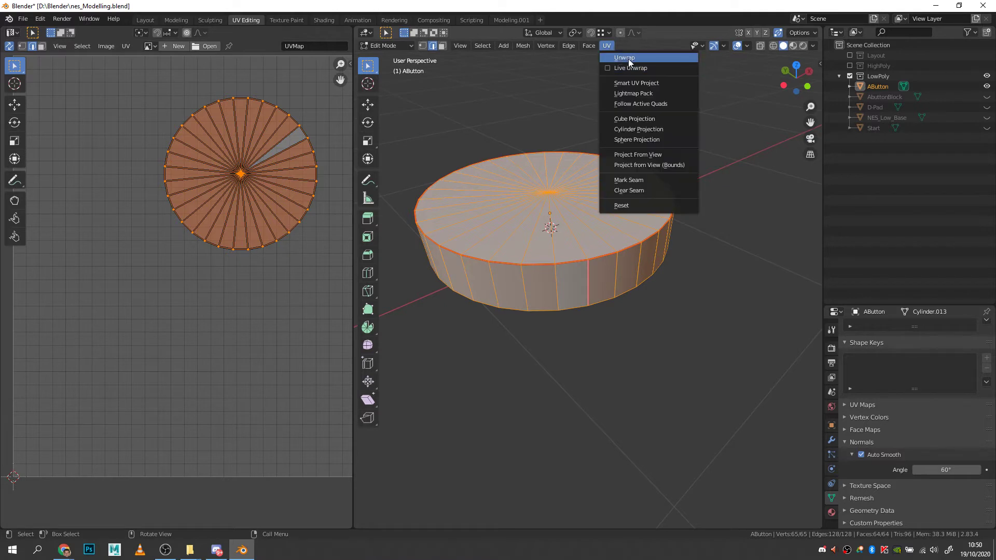
{"action": "left_click", "coordinate": [627, 57]}
{"action": "scroll", "coordinate": [259, 328], "scroll_direction": "up", "scroll_amount": 1}
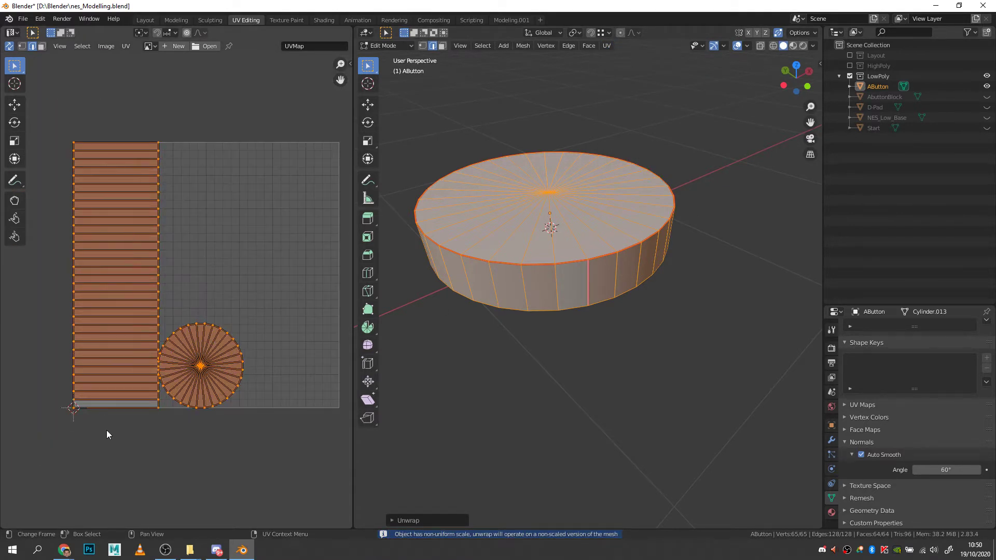
Step: Select the side-wall UV island in face mode, scale it along X to a narrow strip, and place it beside the circular island
{"action": "middle_click_drag", "start_coordinate": [590, 369], "coordinate": [567, 332]}
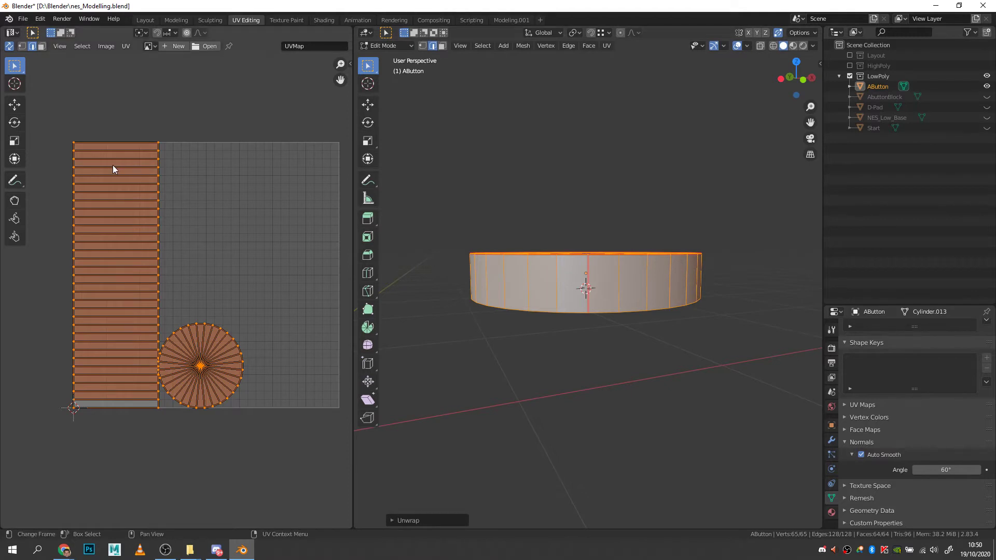
{"action": "left_click", "coordinate": [41, 47]}
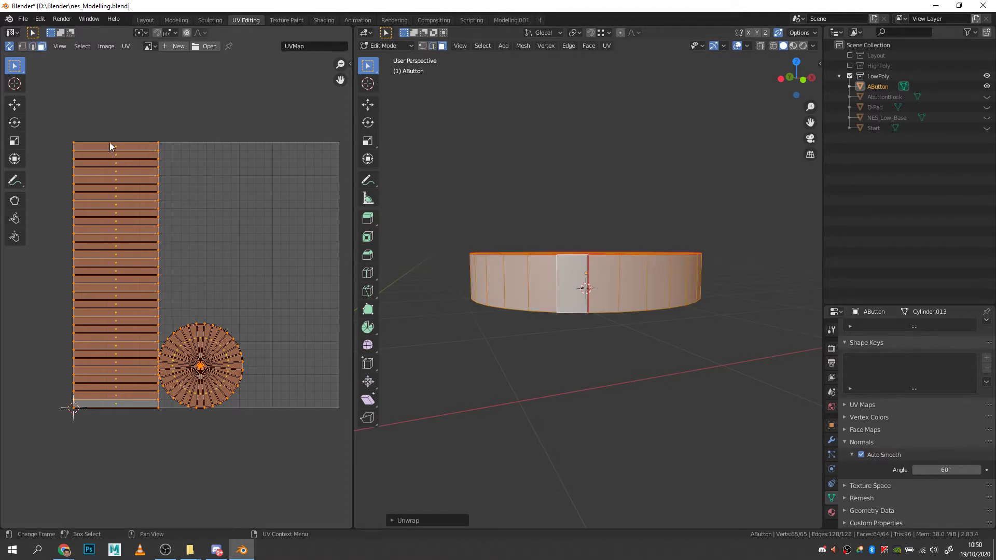
{"action": "left_click_drag", "start_coordinate": [110, 120], "coordinate": [125, 419]}
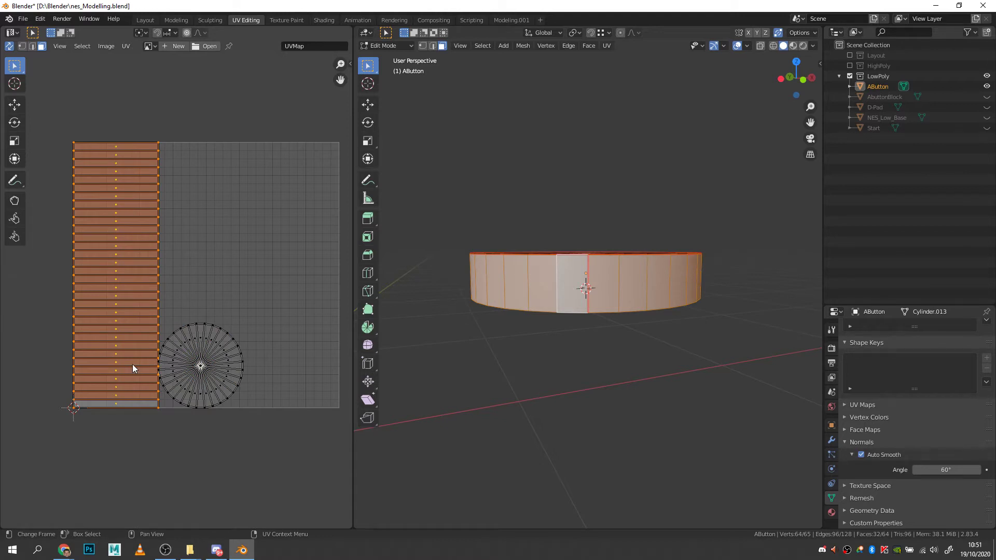
{"action": "key", "text": "s"}
{"action": "key", "text": "x"}
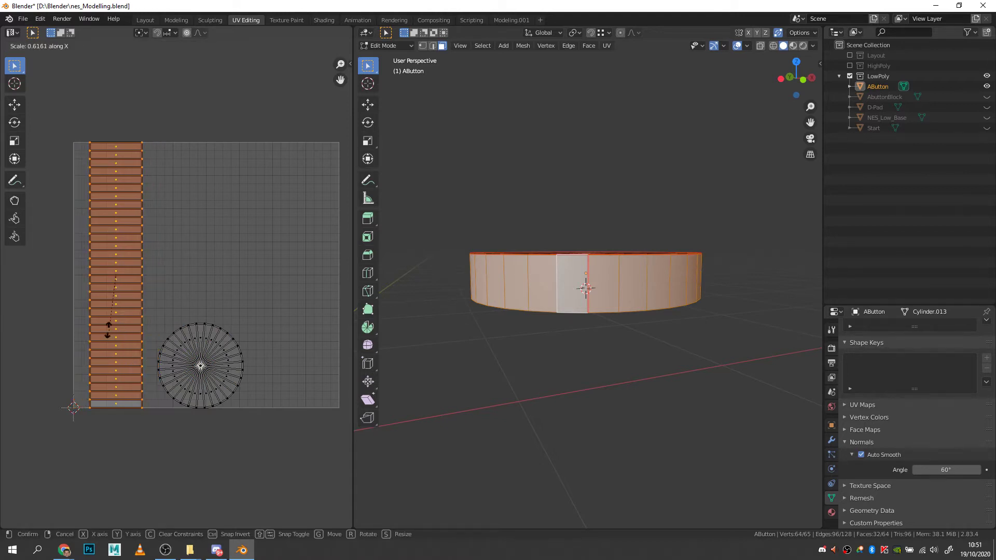
{"action": "left_click", "coordinate": [109, 282]}
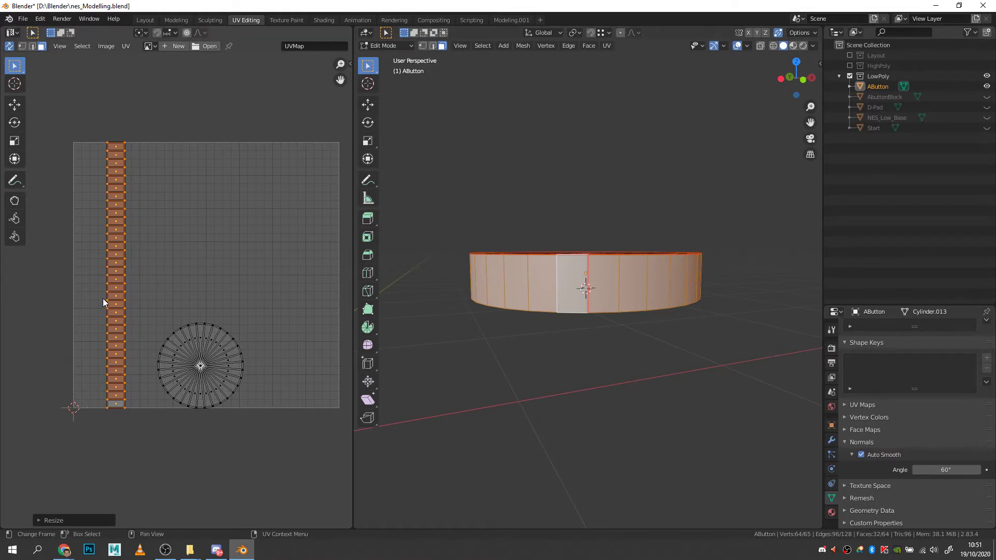
{"action": "key", "text": "g"}
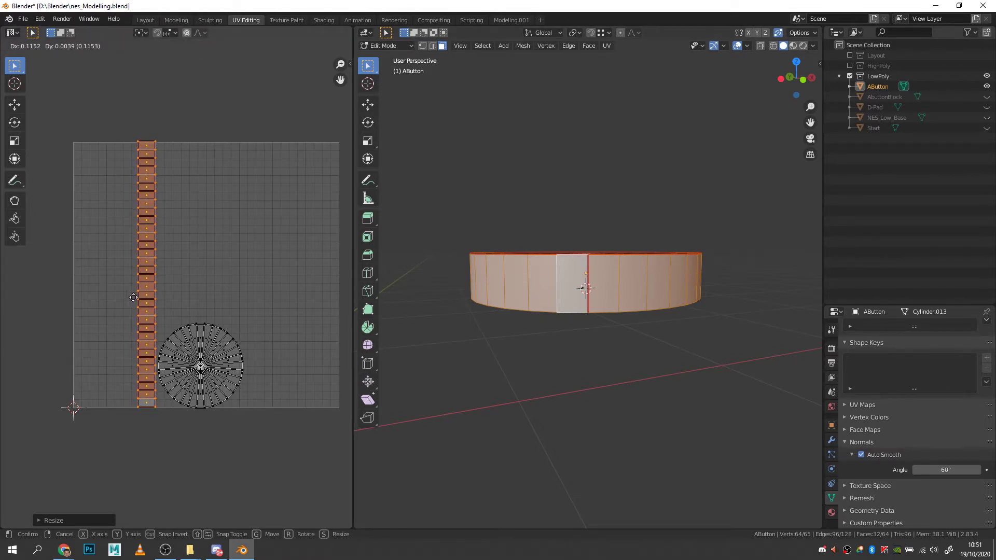
{"action": "left_click", "coordinate": [133, 298]}
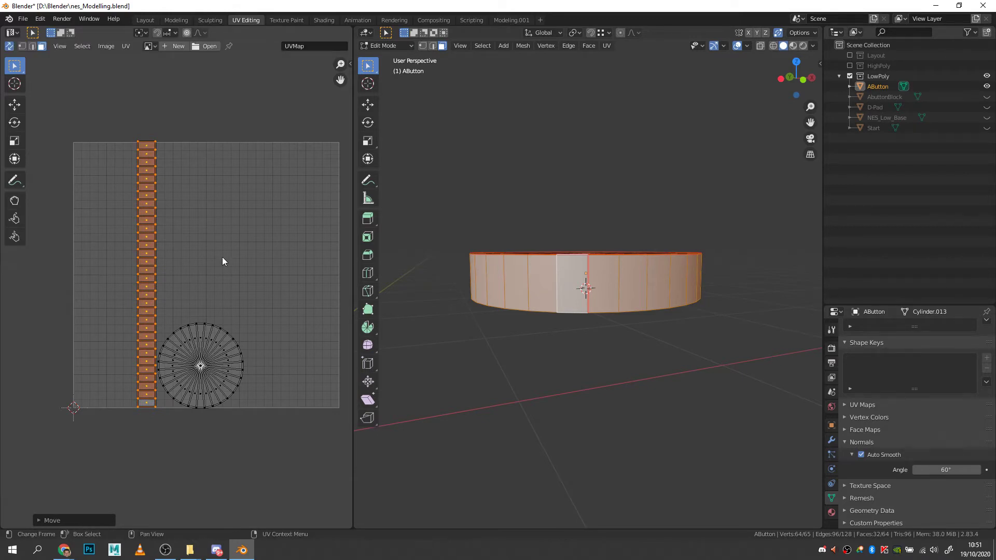
Step: Select both AButton UV islands and move them outside the UV square, past its left edge
{"action": "left_click_drag", "start_coordinate": [247, 128], "coordinate": [96, 459]}
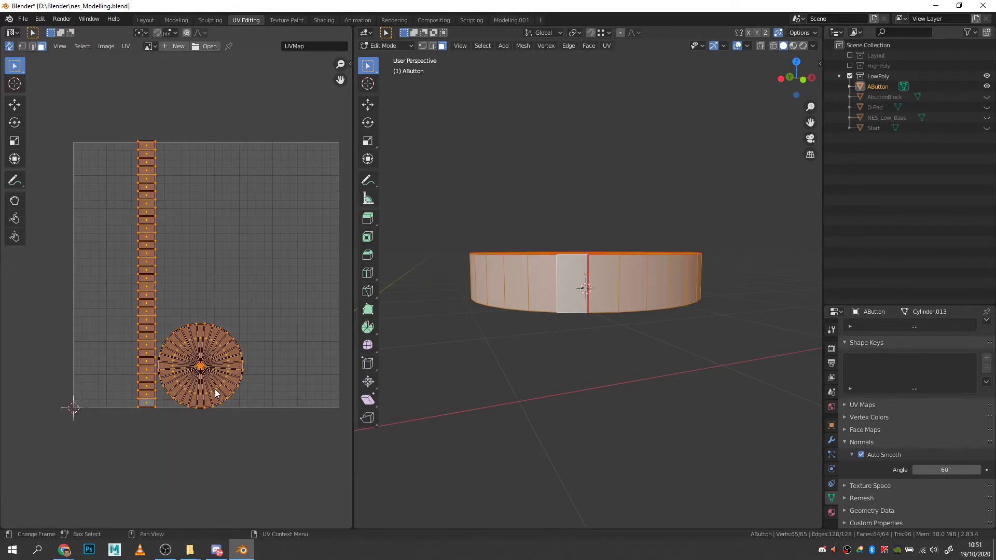
{"action": "key", "text": "g"}
{"action": "left_click", "coordinate": [43, 397]}
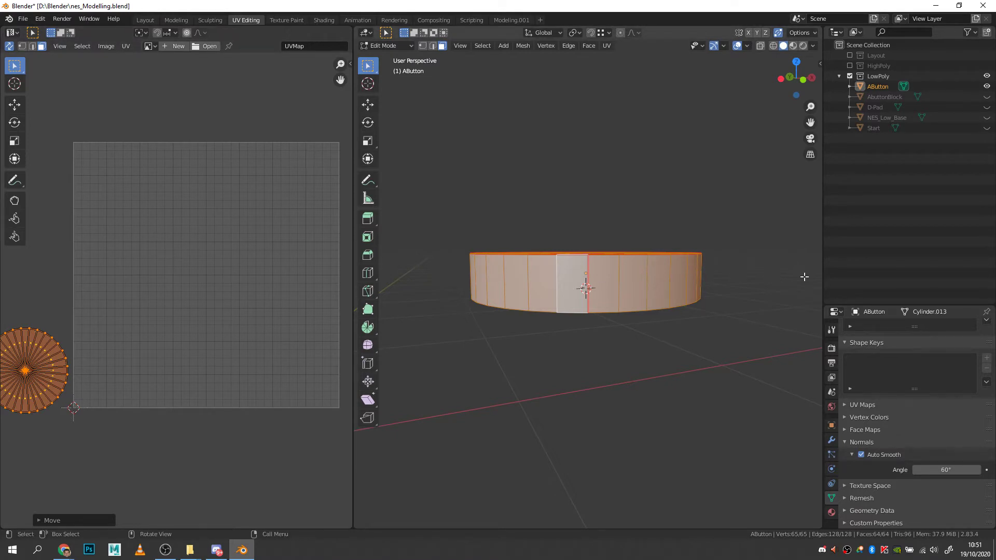
Step: Leave Edit Mode on AButton, hide it, and show and select AbuttonBlock instead
{"action": "left_click", "coordinate": [885, 97]}
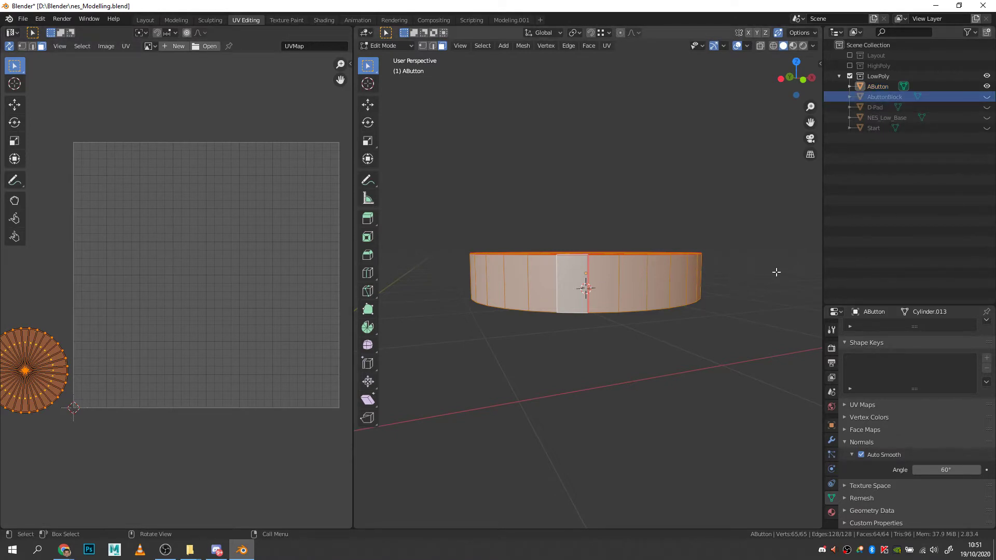
{"action": "left_click", "coordinate": [877, 87]}
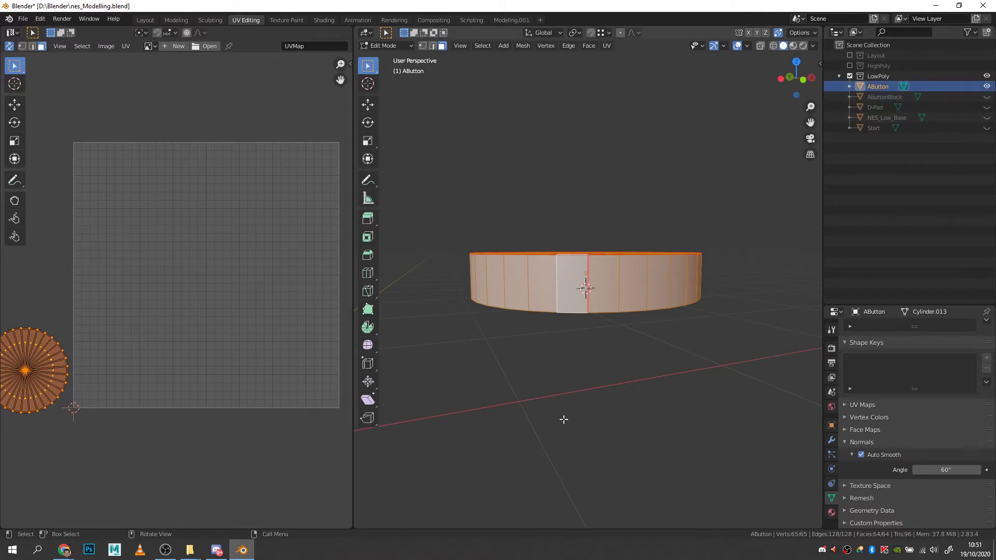
{"action": "key", "text": "Tab"}
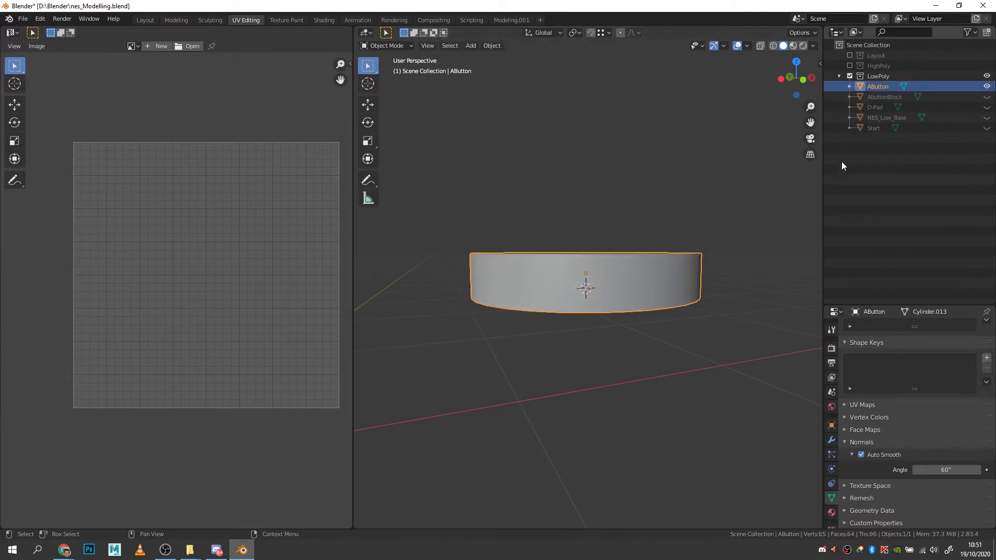
{"action": "middle_click_drag", "start_coordinate": [627, 289], "coordinate": [591, 327]}
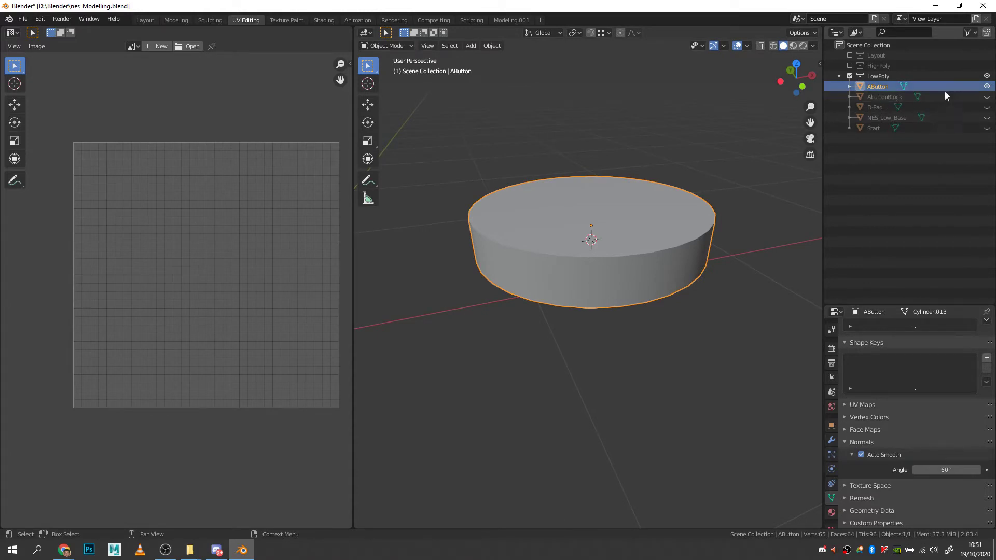
{"action": "left_click", "coordinate": [987, 86]}
{"action": "left_click", "coordinate": [987, 99]}
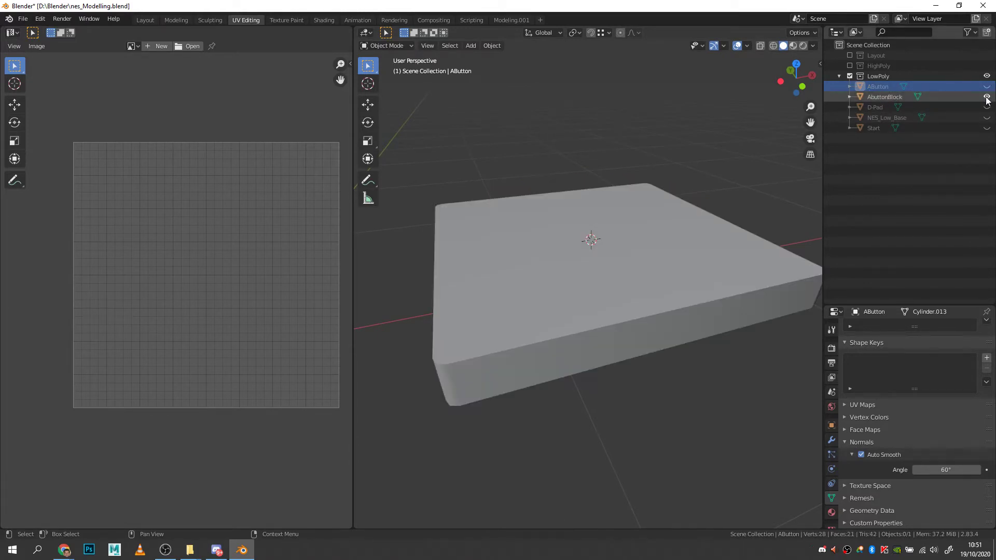
{"action": "left_click", "coordinate": [655, 283]}
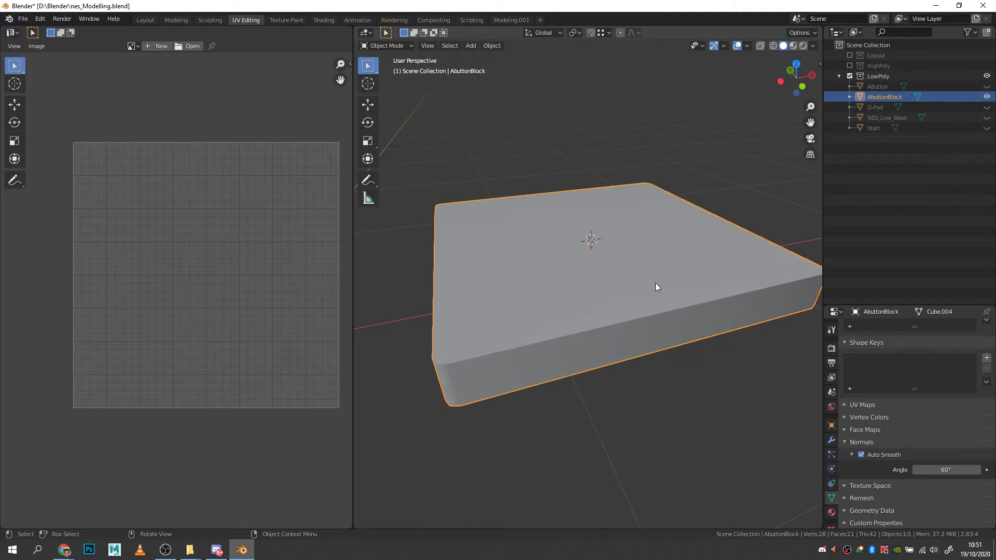
Step: In Edit Mode, select the outer edges around all four sides of AbuttonBlock's top and mark them as seams
{"action": "key", "text": "Tab"}
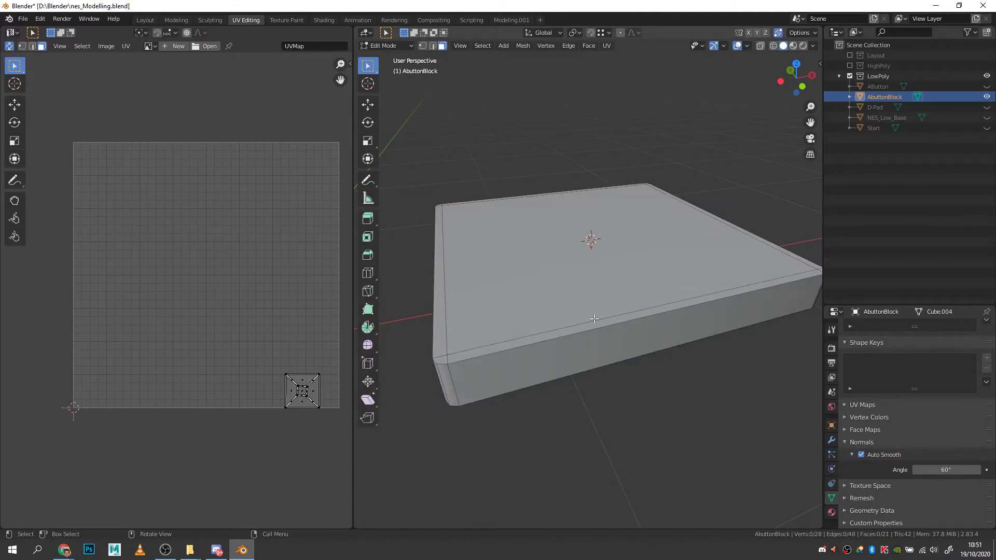
{"action": "key", "text": "2"}
{"action": "left_click", "coordinate": [554, 338], "text": "alt"}
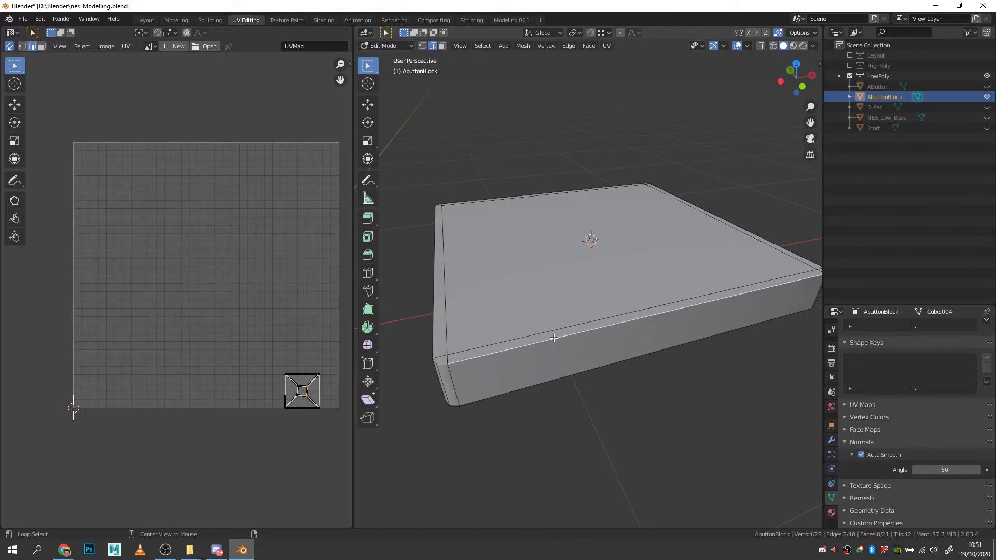
{"action": "left_click", "coordinate": [431, 346], "text": "alt+shift"}
{"action": "left_click", "coordinate": [586, 196], "text": "alt+shift"}
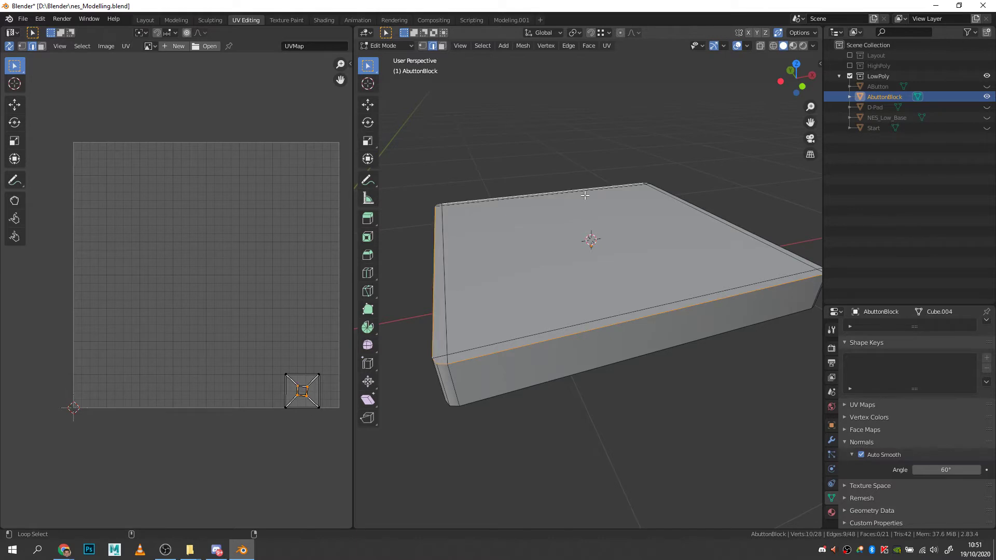
{"action": "left_click", "coordinate": [722, 217], "text": "alt+shift"}
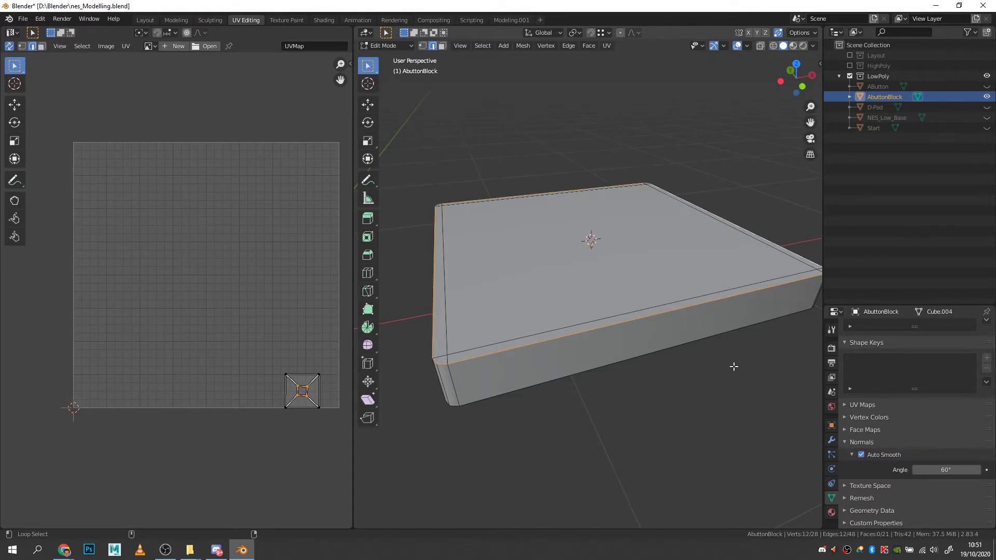
{"action": "right_click", "coordinate": [474, 362]}
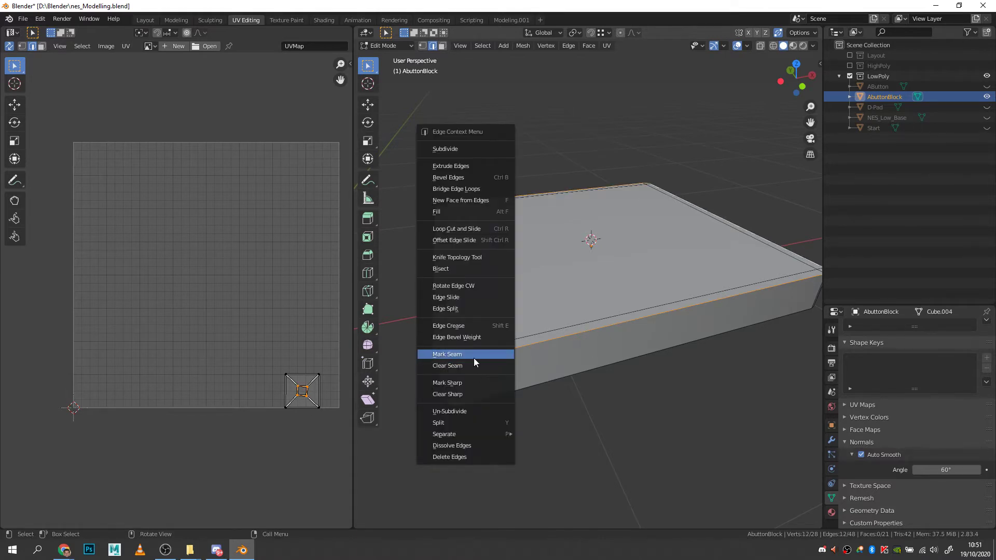
{"action": "left_click", "coordinate": [474, 357]}
Step: Mark the middle vertical edge at two diagonally opposite corners of AbuttonBlock as seams
{"action": "middle_click_drag", "start_coordinate": [474, 358], "coordinate": [531, 382]}
{"action": "left_click", "coordinate": [501, 388]}
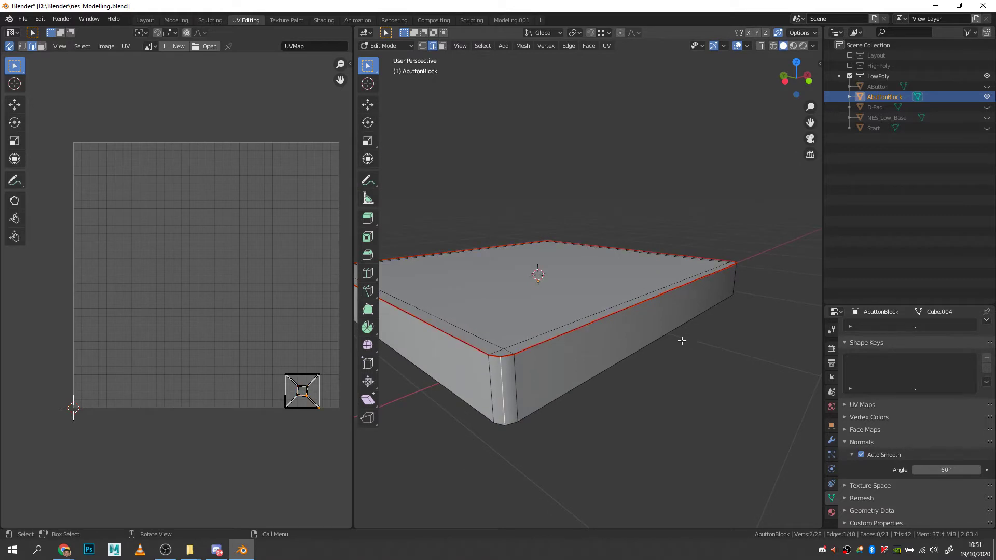
{"action": "middle_click_drag", "start_coordinate": [682, 339], "coordinate": [469, 339]}
{"action": "scroll", "coordinate": [469, 338], "scroll_direction": "down", "scroll_amount": 3}
{"action": "scroll", "coordinate": [602, 377], "scroll_direction": "down", "scroll_amount": 4}
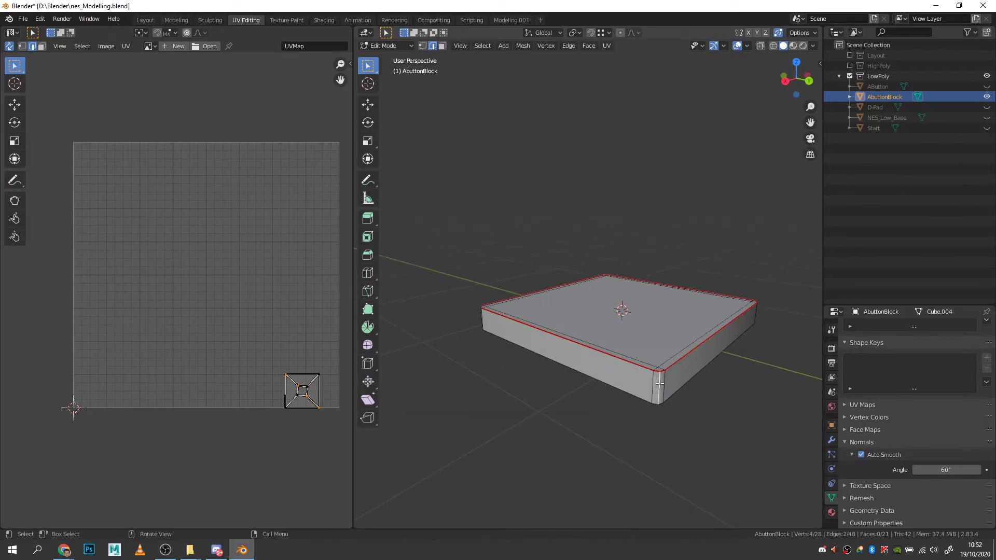
{"action": "right_click", "coordinate": [633, 376]}
{"action": "left_click", "coordinate": [633, 380]}
Step: Select the entire AbuttonBlock mesh and unwrap it
{"action": "middle_click_drag", "start_coordinate": [634, 380], "coordinate": [778, 385]}
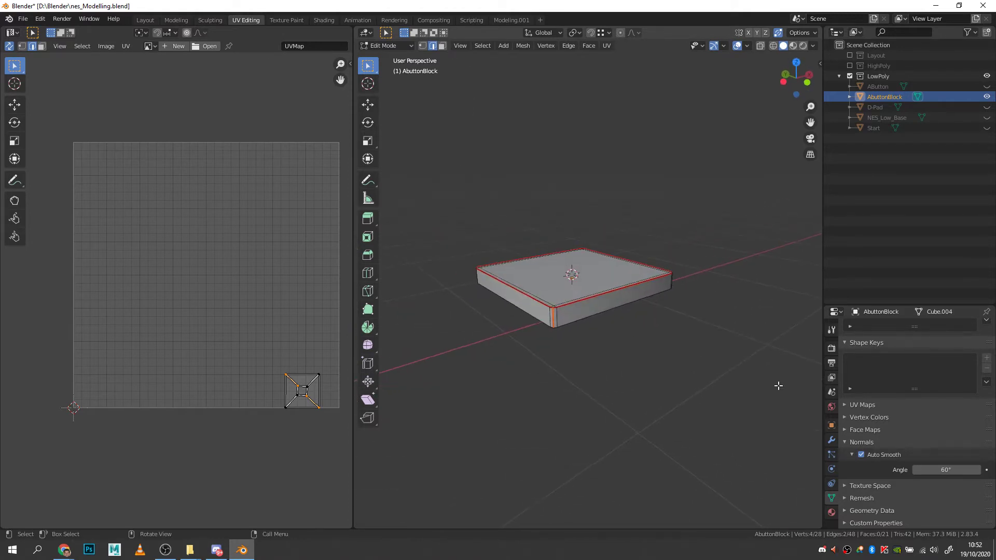
{"action": "key", "text": "a"}
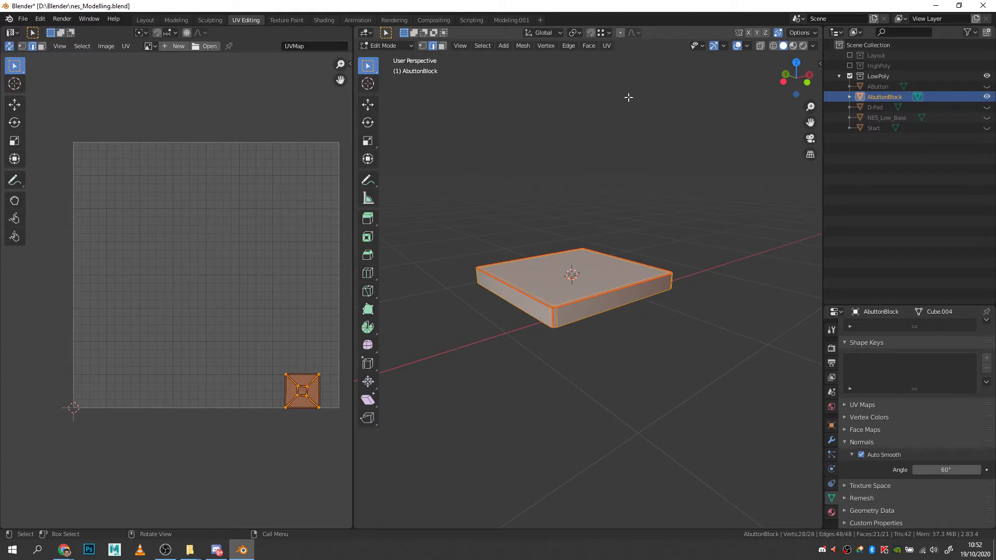
{"action": "key", "text": "u"}
{"action": "left_click", "coordinate": [623, 58]}
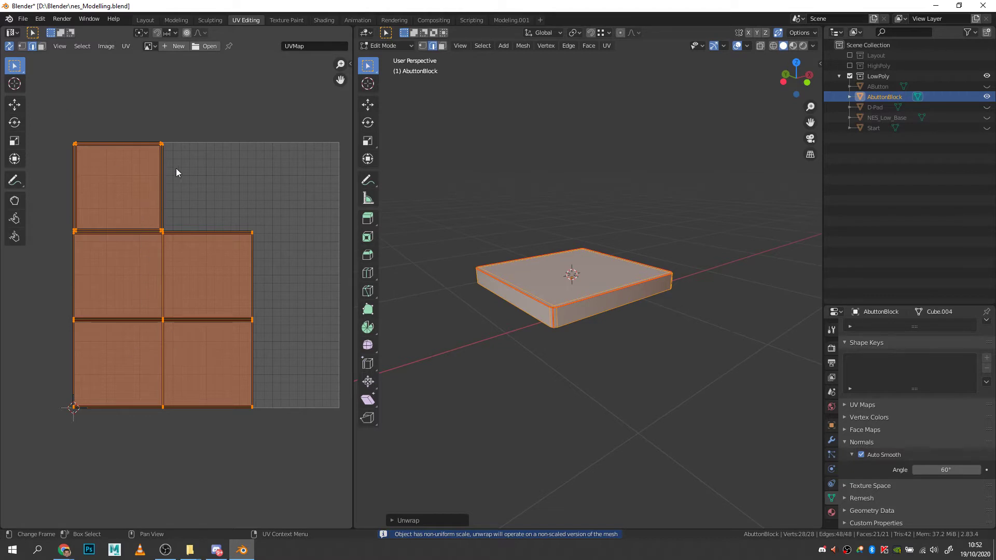
Step: Select the square top-face UV island in face mode and move it slightly up, away from the side-wall islands
{"action": "left_click", "coordinate": [22, 46]}
{"action": "left_click", "coordinate": [32, 48]}
{"action": "left_click", "coordinate": [42, 47]}
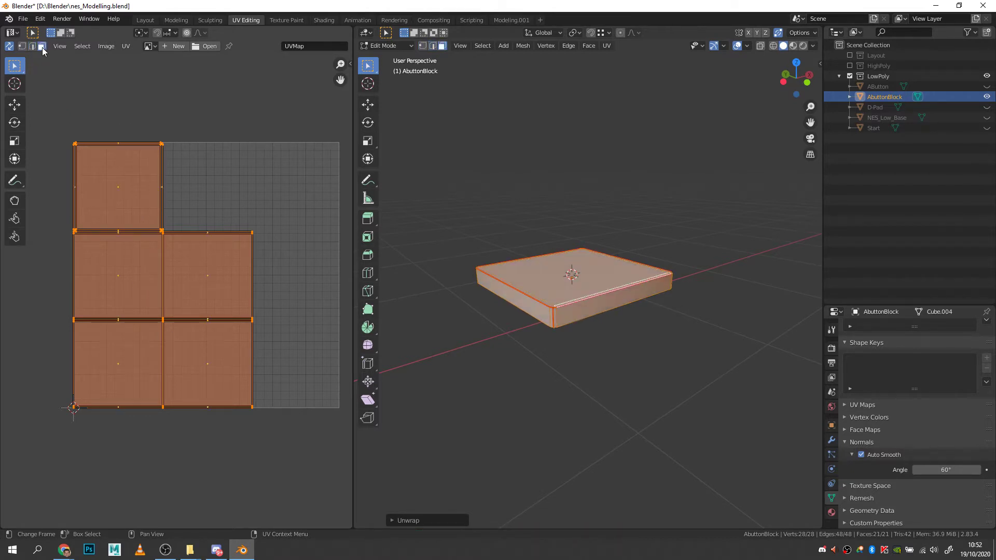
{"action": "left_click", "coordinate": [130, 142]}
{"action": "left_click_drag", "start_coordinate": [232, 126], "coordinate": [48, 230]}
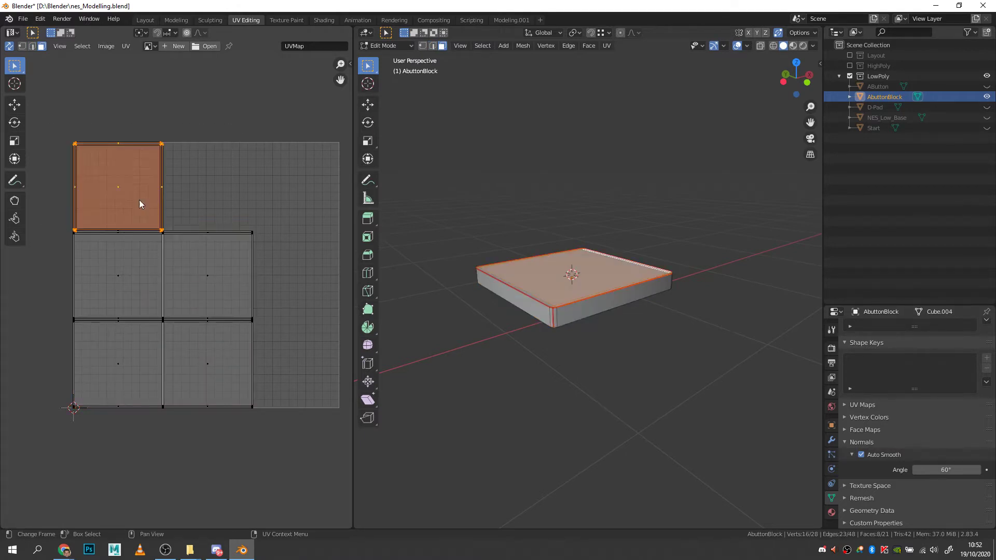
{"action": "scroll", "coordinate": [140, 203], "scroll_direction": "up", "scroll_amount": 3}
{"action": "scroll", "coordinate": [191, 170], "scroll_direction": "down", "scroll_amount": 1}
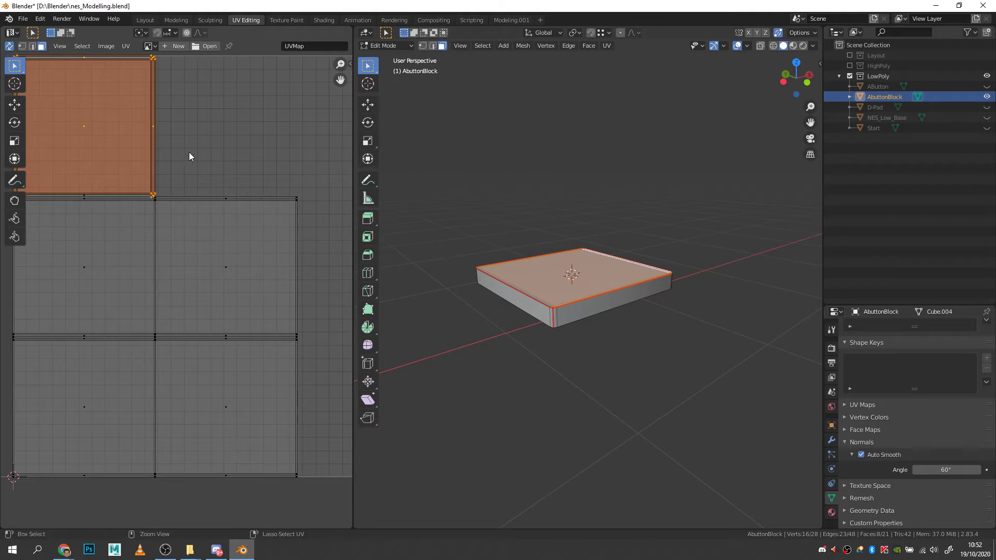
{"action": "left_click_drag", "start_coordinate": [188, 152], "coordinate": [71, 196]}
{"action": "middle_click_drag", "start_coordinate": [127, 206], "coordinate": [215, 227]}
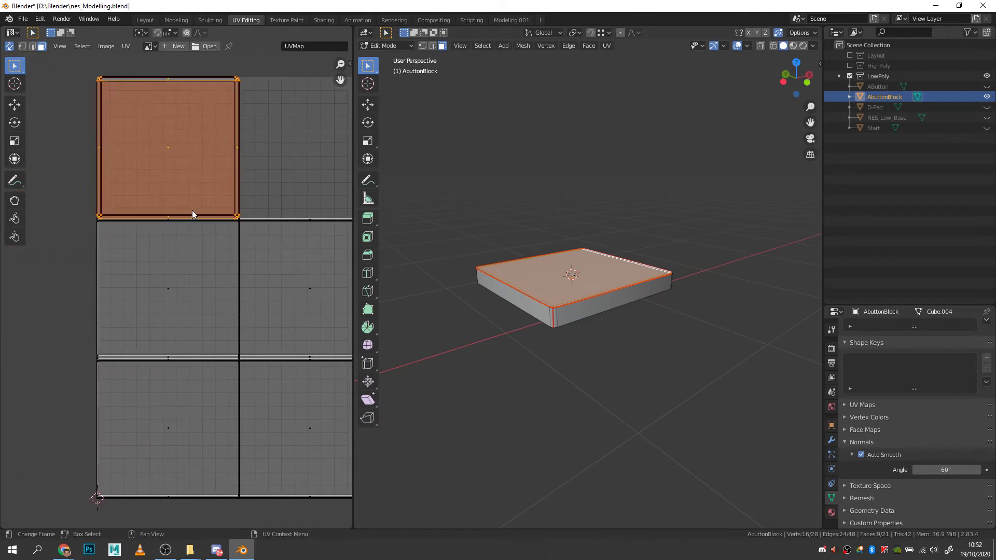
{"action": "mouse_move", "coordinate": [641, 293]}
{"action": "middle_mouse_down"}
{"action": "mouse_move", "coordinate": [618, 379]}
{"action": "mouse_move", "coordinate": [643, 307]}
{"action": "middle_mouse_up"}
{"action": "key", "text": "g"}
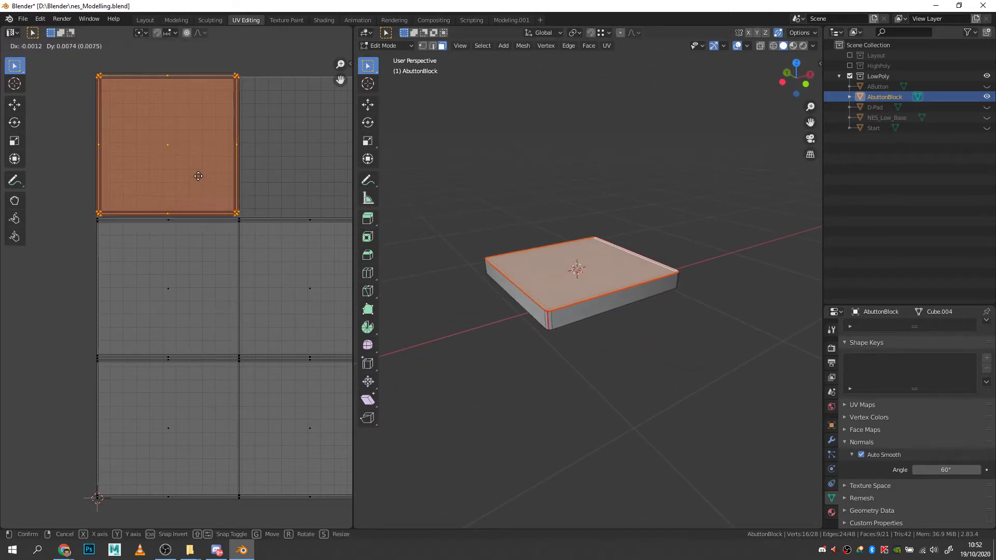
{"action": "left_click", "coordinate": [199, 171]}
Step: Select the side-wall UV islands, scale them along X to narrow strips, and move them to the UV square's left edge below the top-face island
{"action": "scroll", "coordinate": [255, 282], "scroll_direction": "down", "scroll_amount": 4}
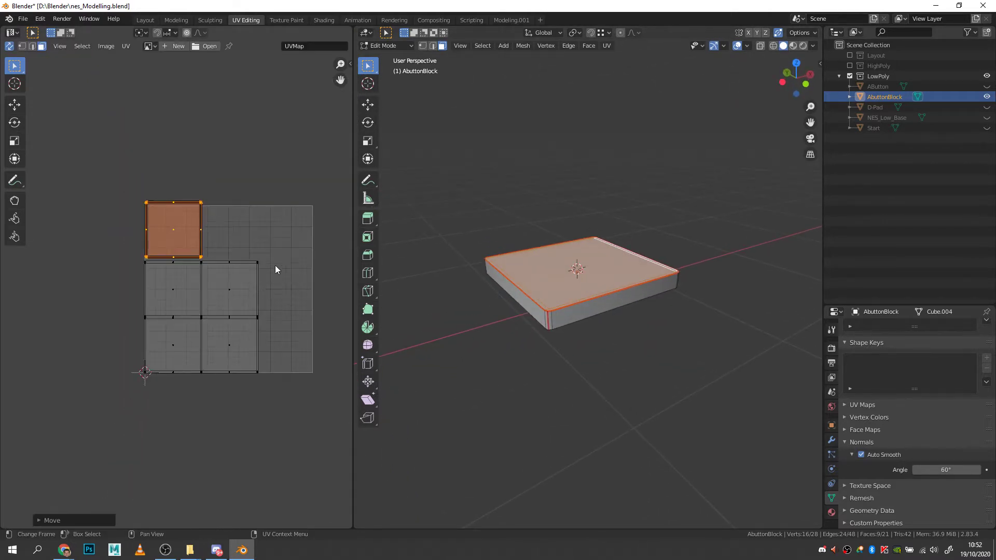
{"action": "left_click_drag", "start_coordinate": [273, 260], "coordinate": [134, 399]}
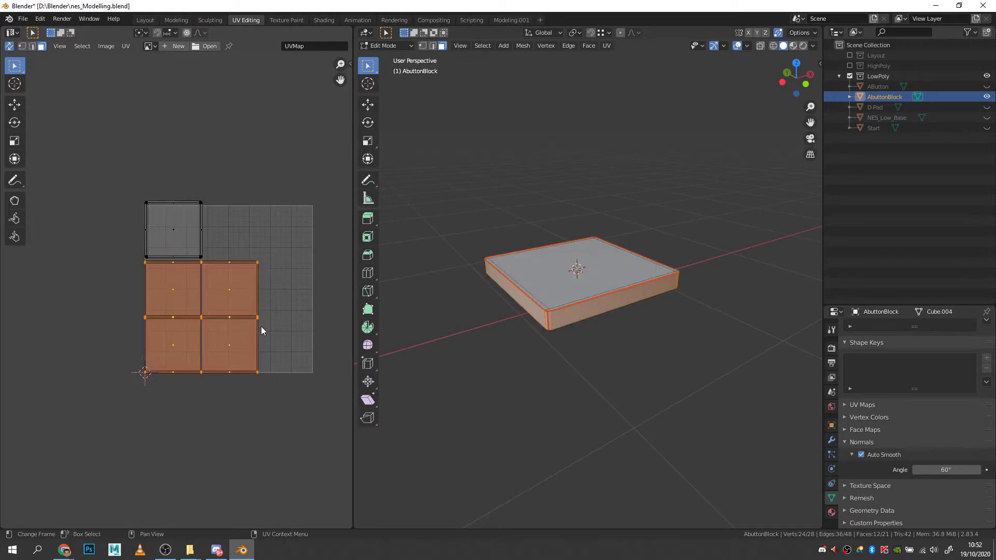
{"action": "middle_click_drag", "start_coordinate": [524, 374], "coordinate": [603, 315]}
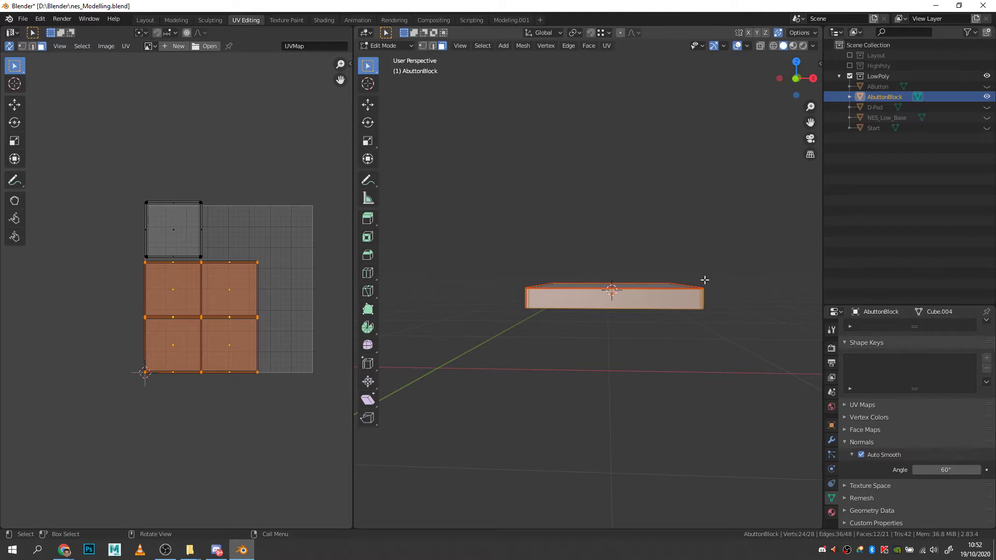
{"action": "key", "text": "s"}
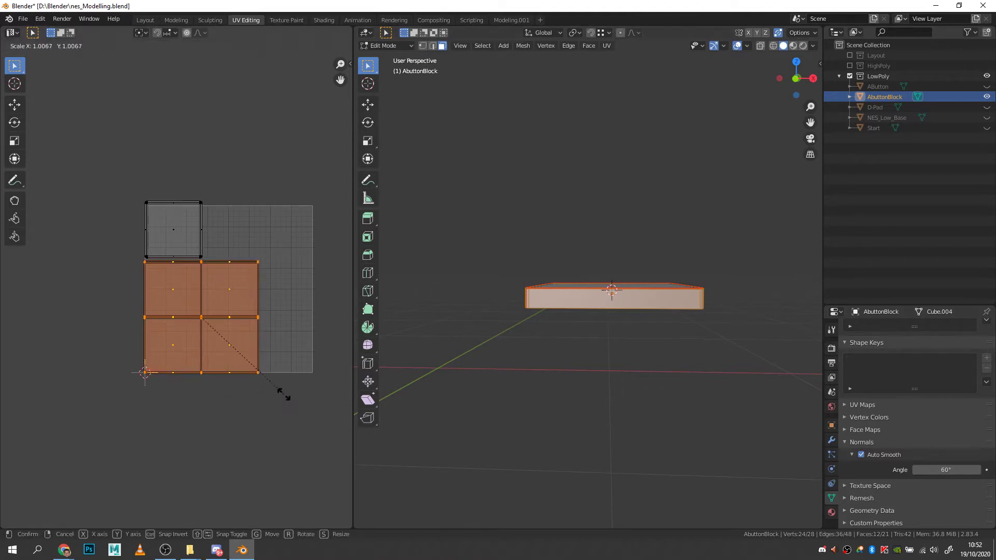
{"action": "key", "text": "x"}
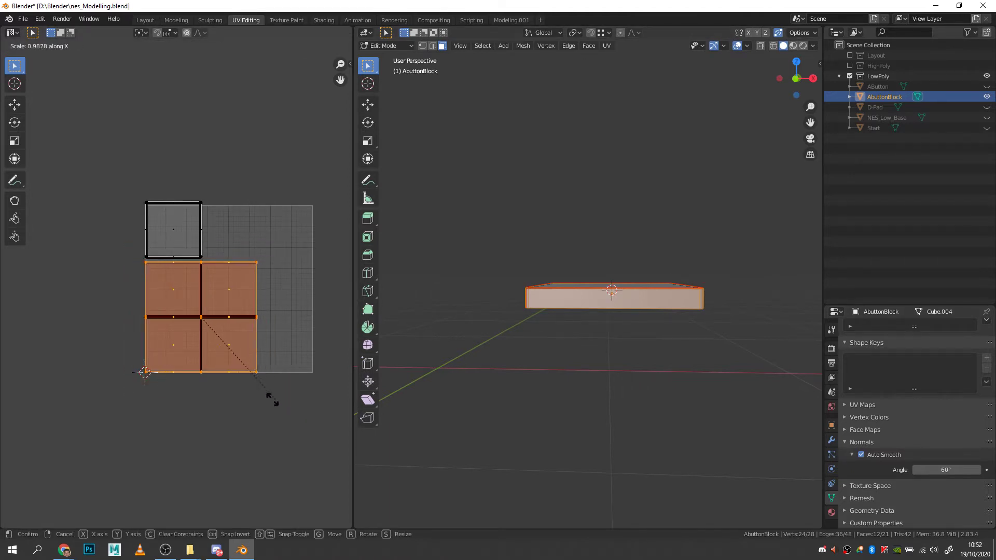
{"action": "left_click", "coordinate": [188, 327]}
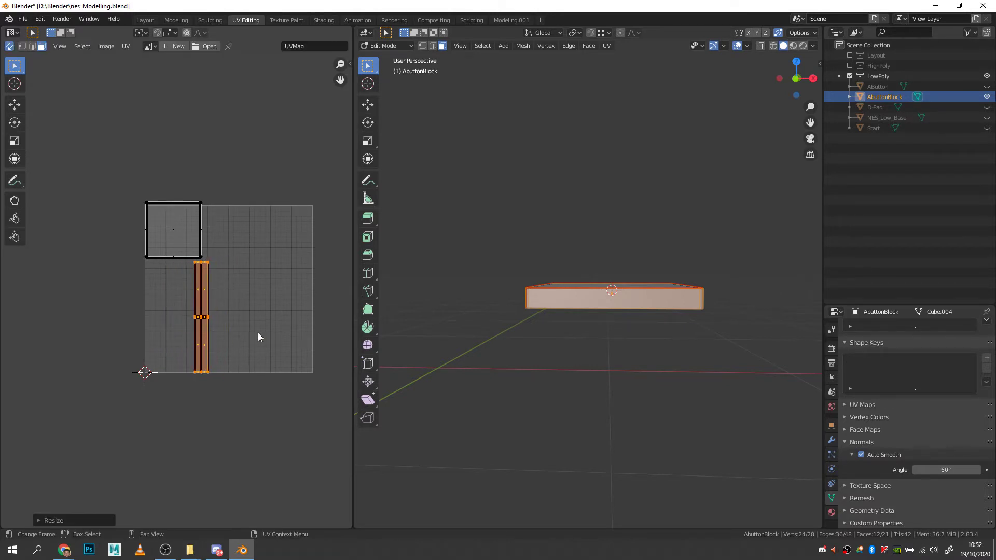
{"action": "key", "text": "g"}
{"action": "left_click", "coordinate": [200, 349]}
{"action": "left_click", "coordinate": [265, 348]}
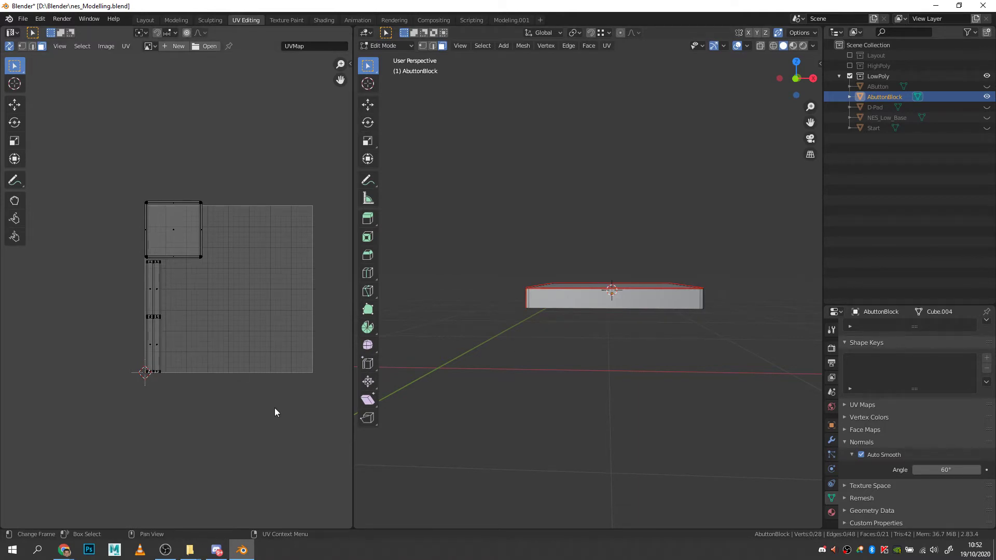
Step: Select all AbuttonBlock UV islands and move them outside the UV square, above its upper-left corner
{"action": "left_click_drag", "start_coordinate": [230, 182], "coordinate": [119, 416]}
{"action": "key", "text": "g"}
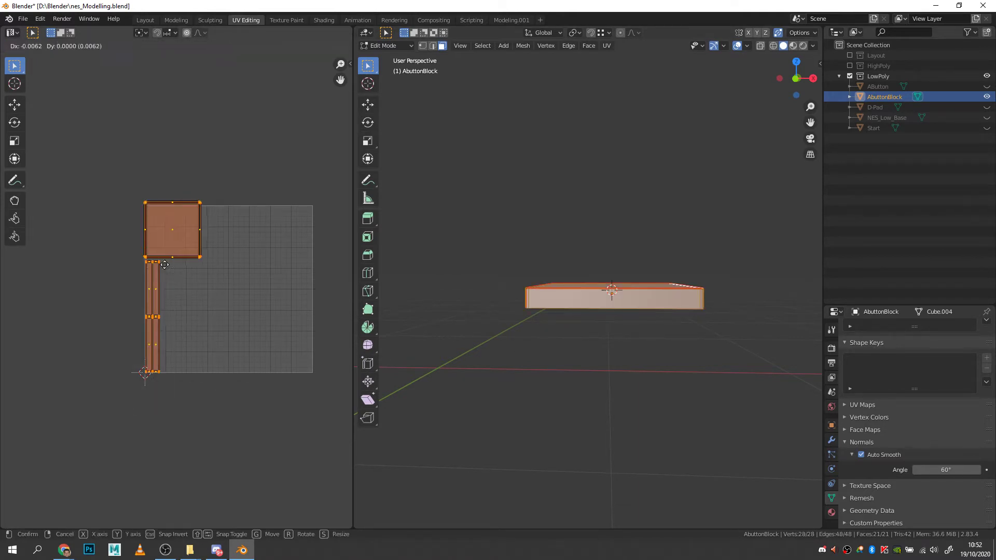
{"action": "left_click", "coordinate": [324, 257]}
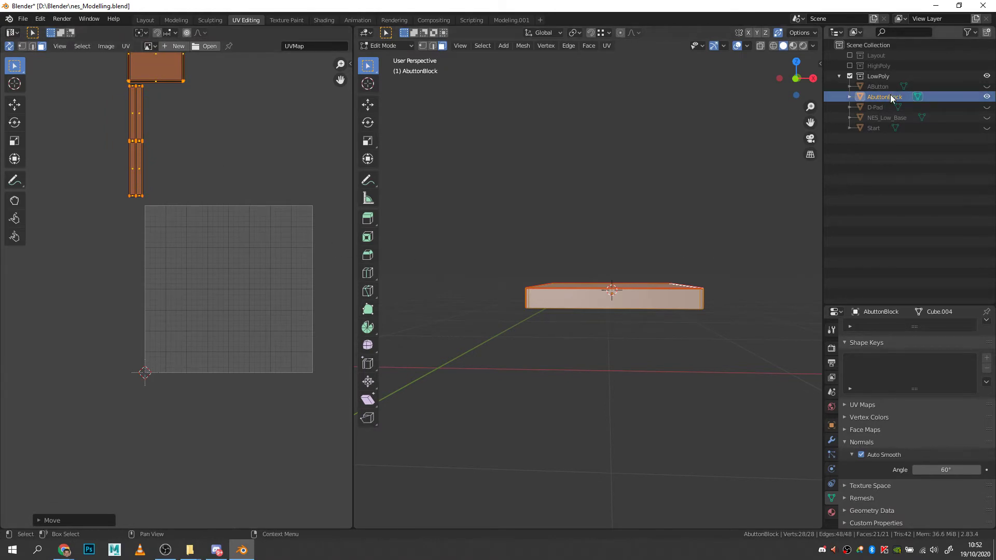
Step: Leave Edit Mode on AbuttonBlock, hide it, and show the D-Pad in its place
{"action": "left_click", "coordinate": [987, 97]}
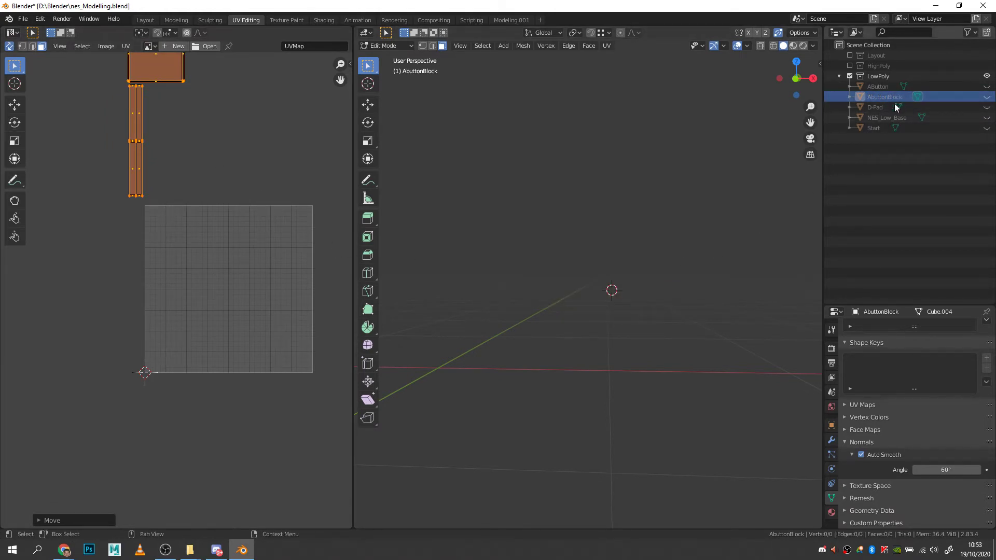
{"action": "left_click", "coordinate": [987, 96]}
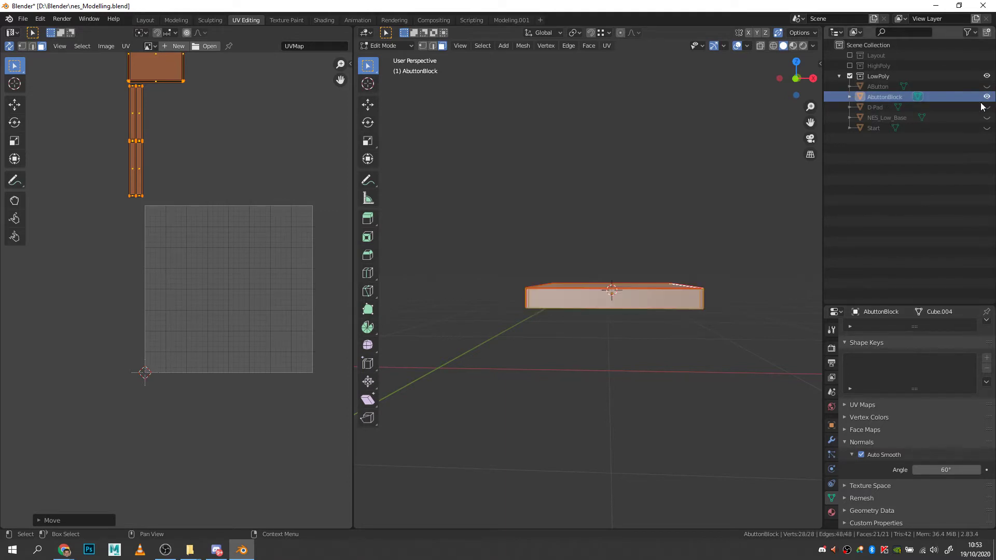
{"action": "key", "text": "Tab"}
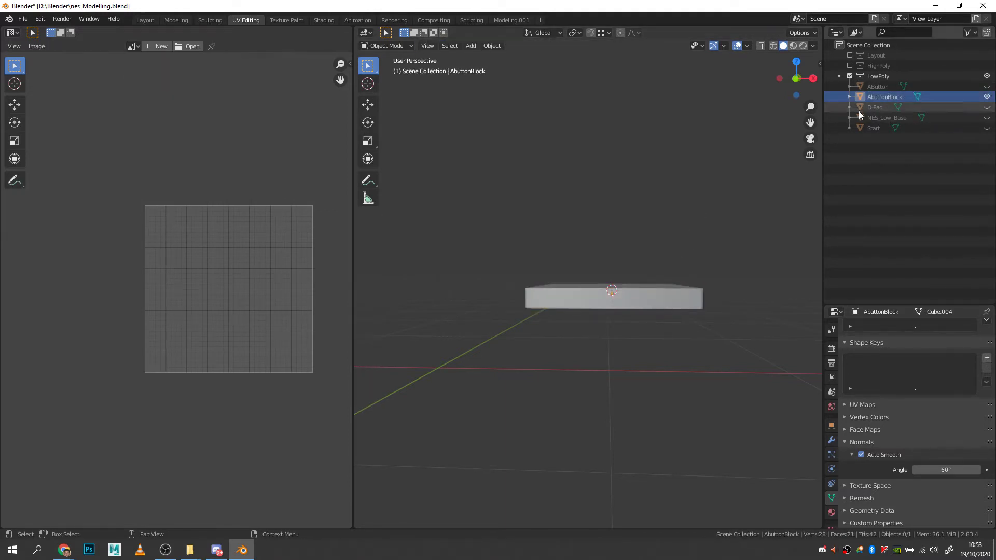
{"action": "left_click", "coordinate": [887, 108]}
{"action": "left_click", "coordinate": [987, 97]}
{"action": "left_click", "coordinate": [988, 107]}
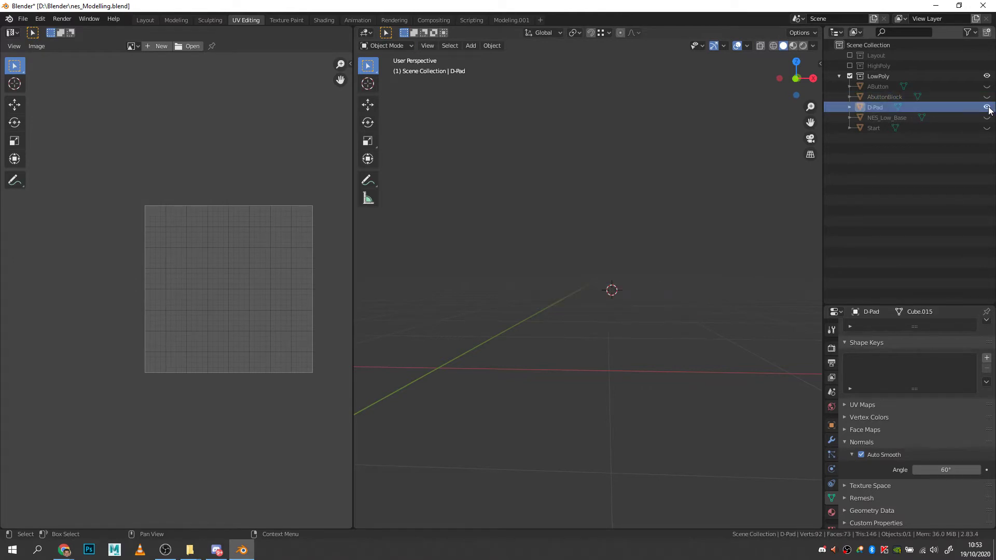
{"action": "middle_click_drag", "start_coordinate": [651, 296], "coordinate": [669, 324]}
{"action": "scroll", "coordinate": [668, 324], "scroll_direction": "down", "scroll_amount": 9}
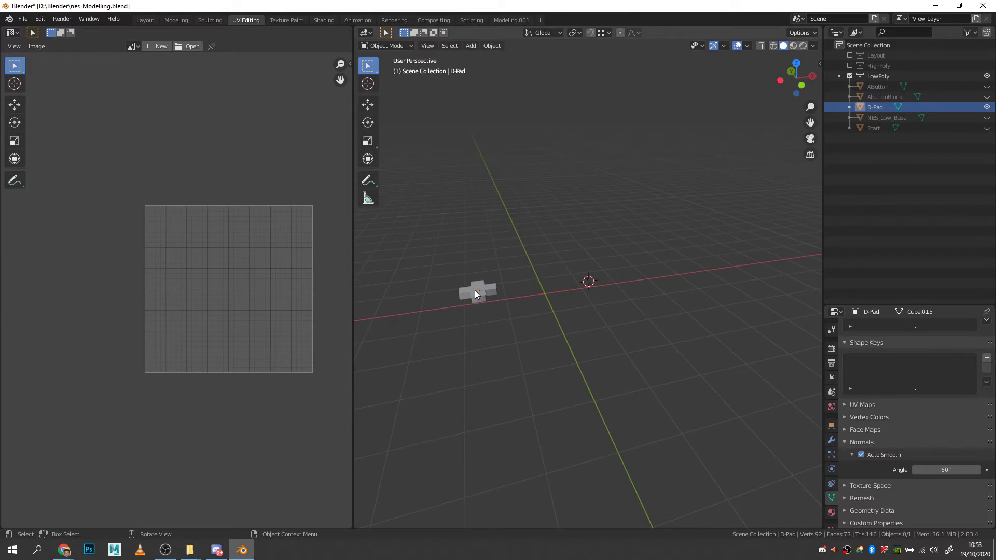
Step: Select the D-Pad, frame it in the 3D view, and enter Edit Mode on it
{"action": "left_click", "coordinate": [476, 291]}
{"action": "key", "text": "KP_Decimal"}
{"action": "mouse_move", "coordinate": [647, 287]}
{"action": "middle_mouse_down"}
{"action": "mouse_move", "coordinate": [665, 327]}
{"action": "mouse_move", "coordinate": [652, 298]}
{"action": "middle_mouse_up"}
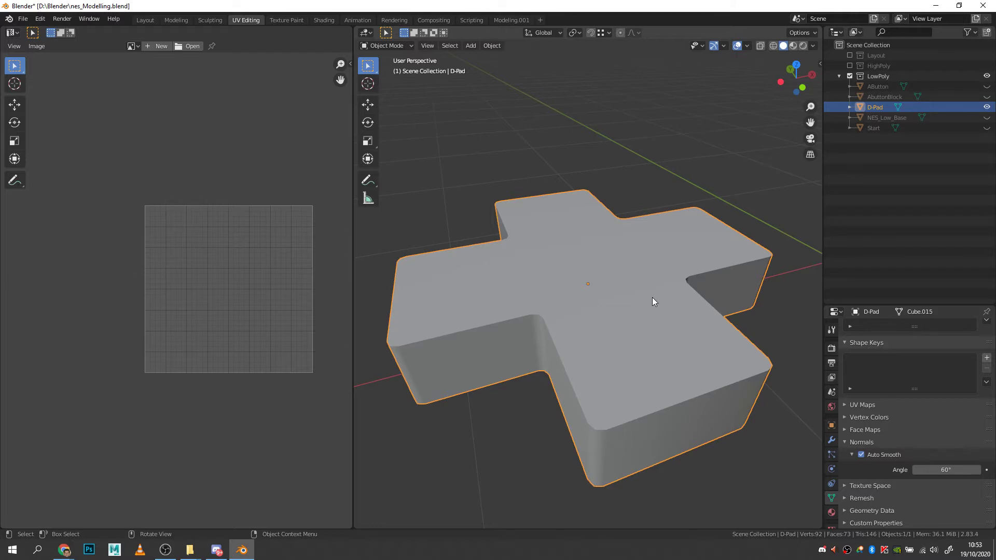
{"action": "middle_click_drag", "start_coordinate": [652, 298], "coordinate": [643, 317]}
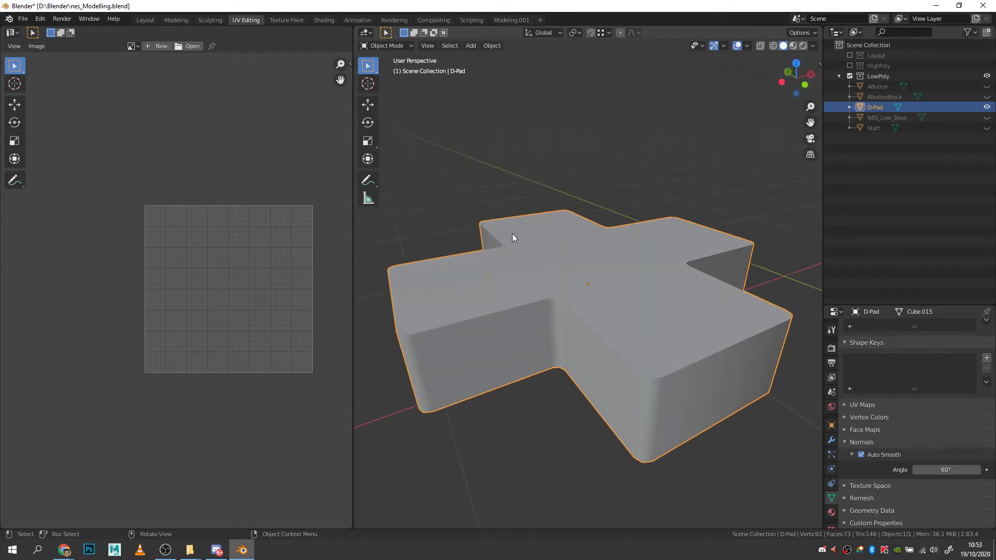
{"action": "key", "text": "Tab"}
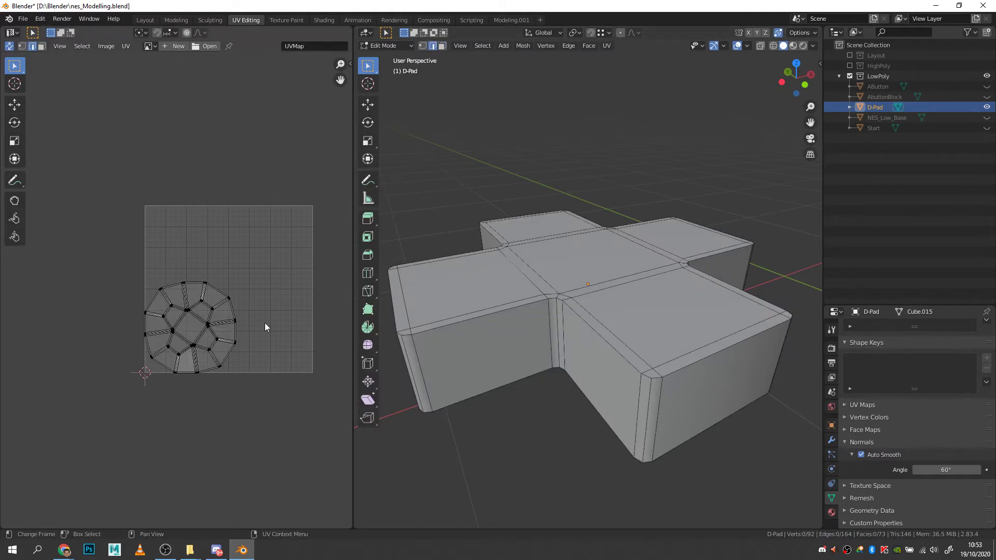
Step: Select all edges around the outline of the D-Pad's top surface and mark them as a seam
{"action": "left_click", "coordinate": [573, 321]}
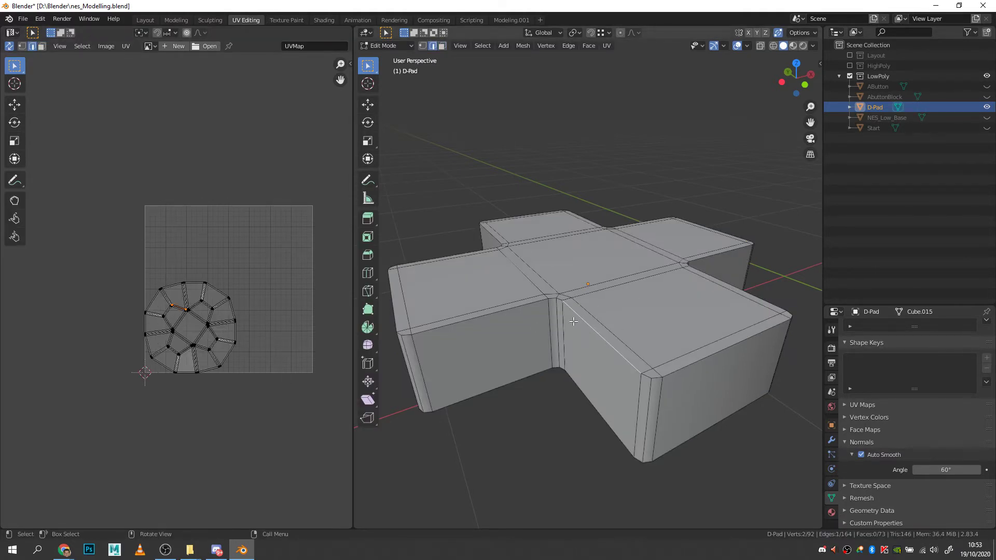
{"action": "left_click", "coordinate": [535, 303], "text": "alt+shift"}
{"action": "left_click", "coordinate": [396, 312], "text": "alt+shift"}
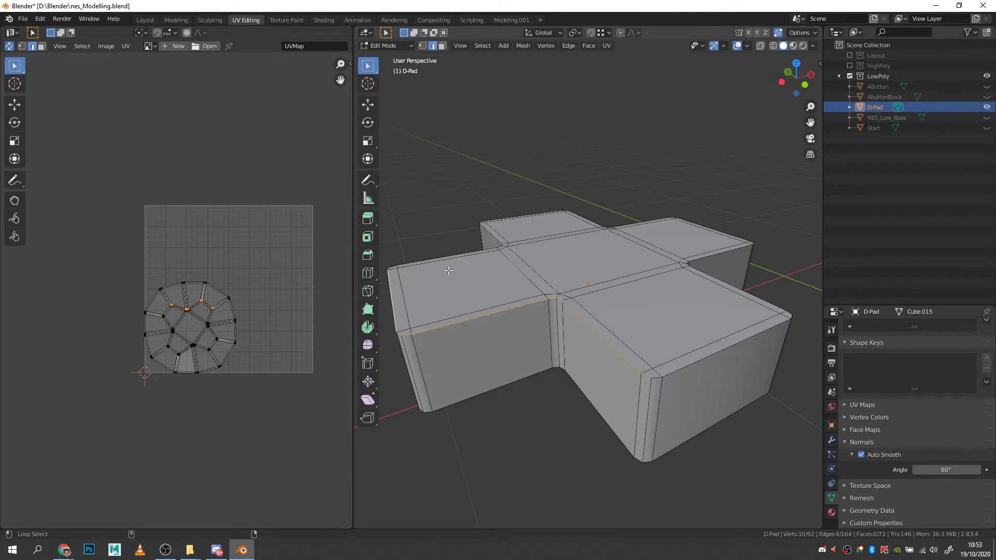
{"action": "left_click", "coordinate": [525, 215], "text": "alt+shift"}
{"action": "left_click", "coordinate": [728, 235], "text": "alt+shift"}
{"action": "left_click", "coordinate": [750, 339], "text": "alt+shift"}
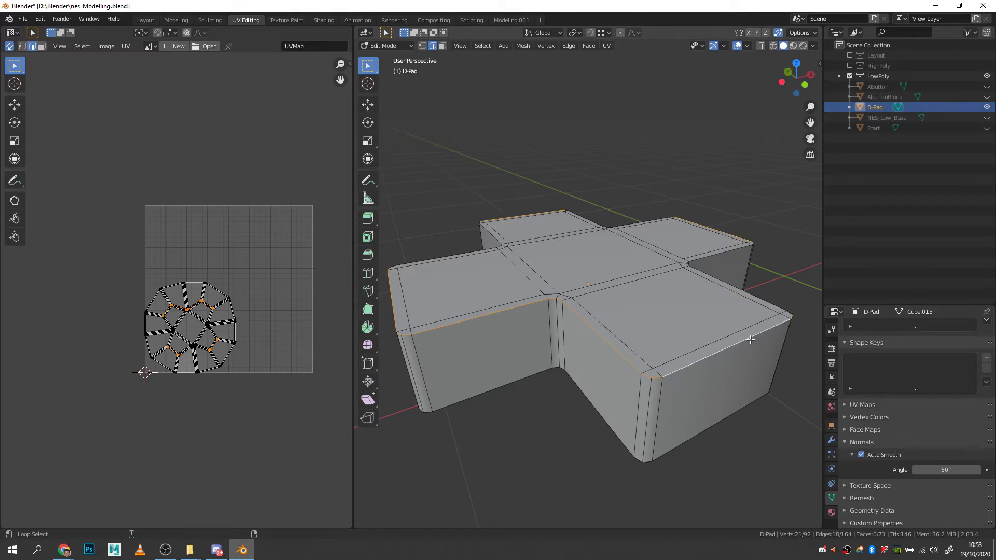
{"action": "left_click", "coordinate": [759, 299], "text": "alt+shift"}
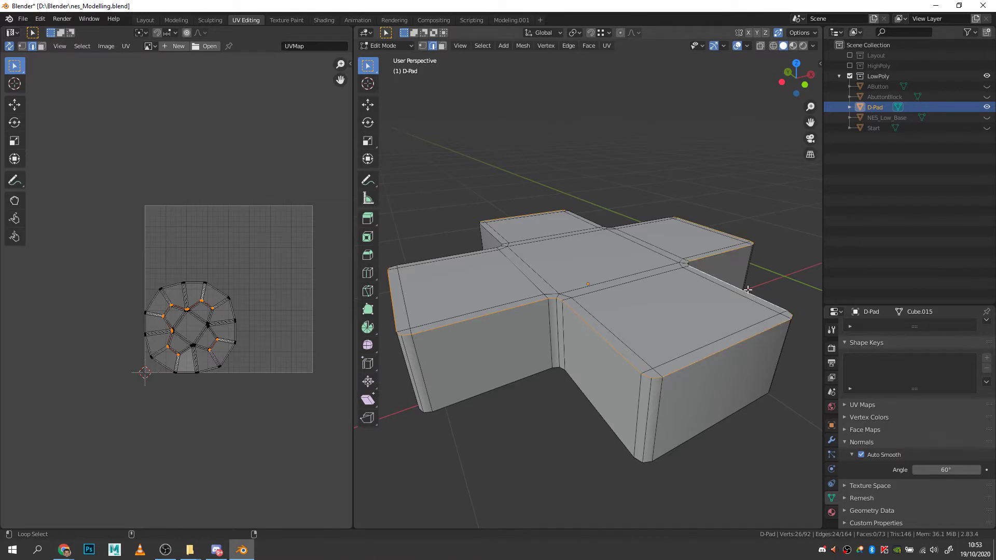
{"action": "left_click", "coordinate": [478, 252], "text": "alt+shift"}
{"action": "left_click", "coordinate": [625, 224], "text": "alt+shift"}
{"action": "middle_click_drag", "start_coordinate": [756, 284], "coordinate": [758, 306]}
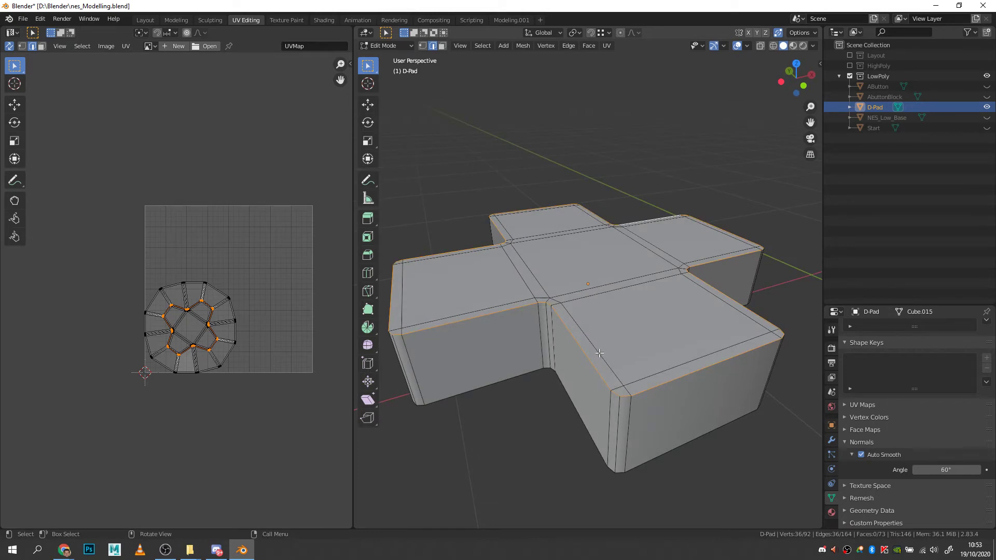
{"action": "right_click", "coordinate": [619, 379]}
{"action": "left_click", "coordinate": [599, 381]}
Step: Select one vertical edge in each of two opposite inner corners of the D-Pad and mark both as seams
{"action": "middle_click_drag", "start_coordinate": [599, 381], "coordinate": [586, 300]}
{"action": "left_click", "coordinate": [582, 301]}
{"action": "middle_click_drag", "start_coordinate": [722, 305], "coordinate": [521, 302]}
{"action": "left_click", "coordinate": [601, 309], "text": "shift"}
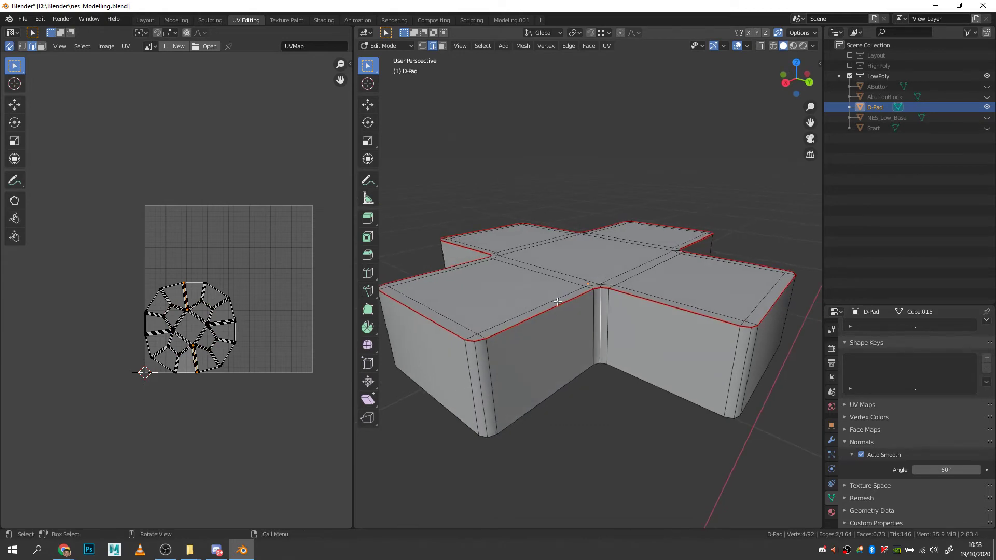
{"action": "middle_click_drag", "start_coordinate": [601, 309], "coordinate": [743, 315]}
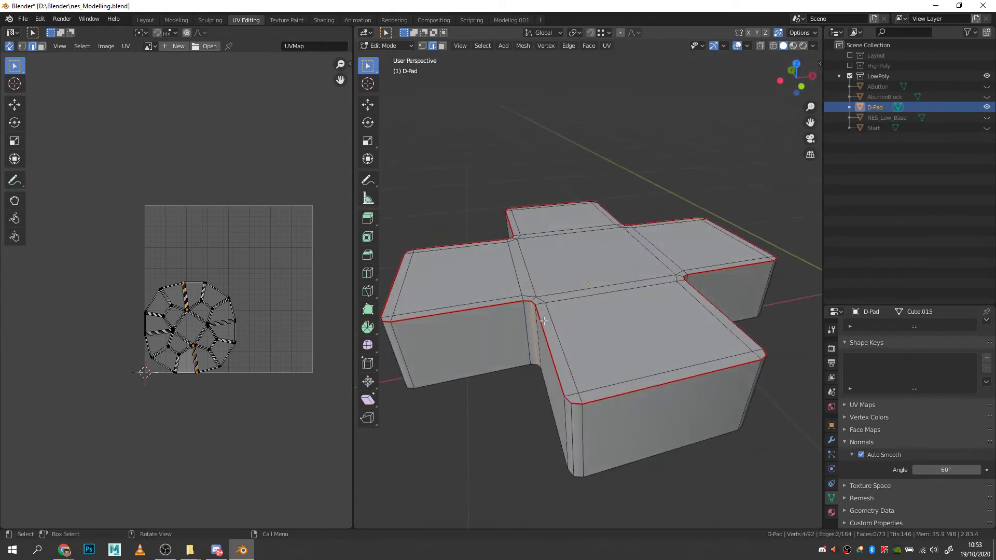
{"action": "middle_click_drag", "start_coordinate": [537, 375], "coordinate": [634, 304]}
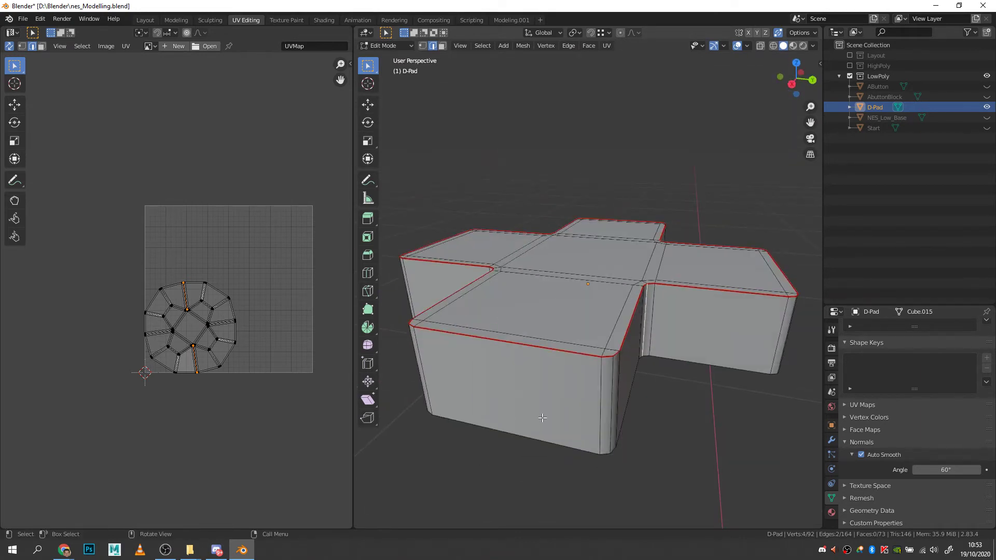
{"action": "middle_click_drag", "start_coordinate": [414, 253], "coordinate": [662, 263]}
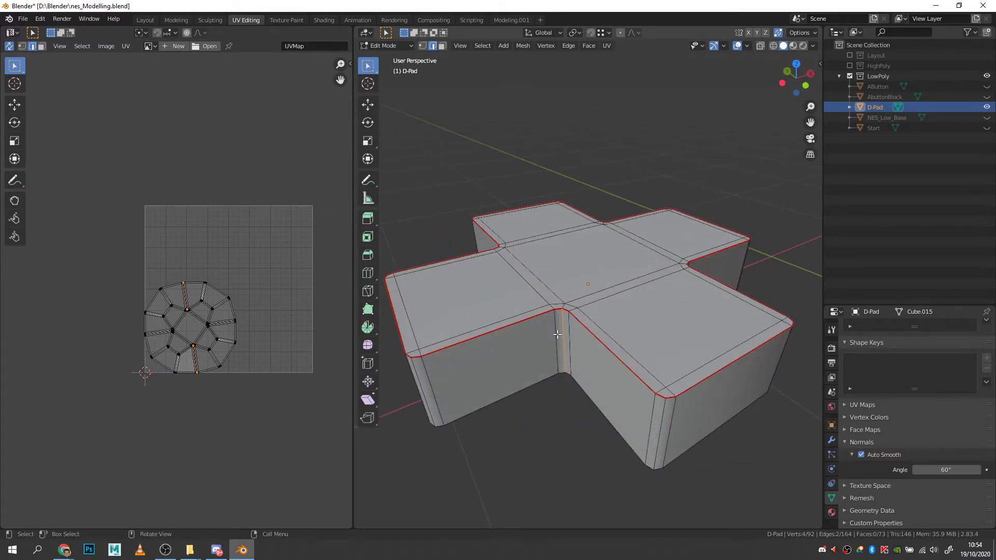
{"action": "right_click", "coordinate": [540, 344]}
{"action": "left_click", "coordinate": [540, 344]}
Step: Select the whole D-Pad mesh and unwrap it along the marked seams
{"action": "key", "text": "a"}
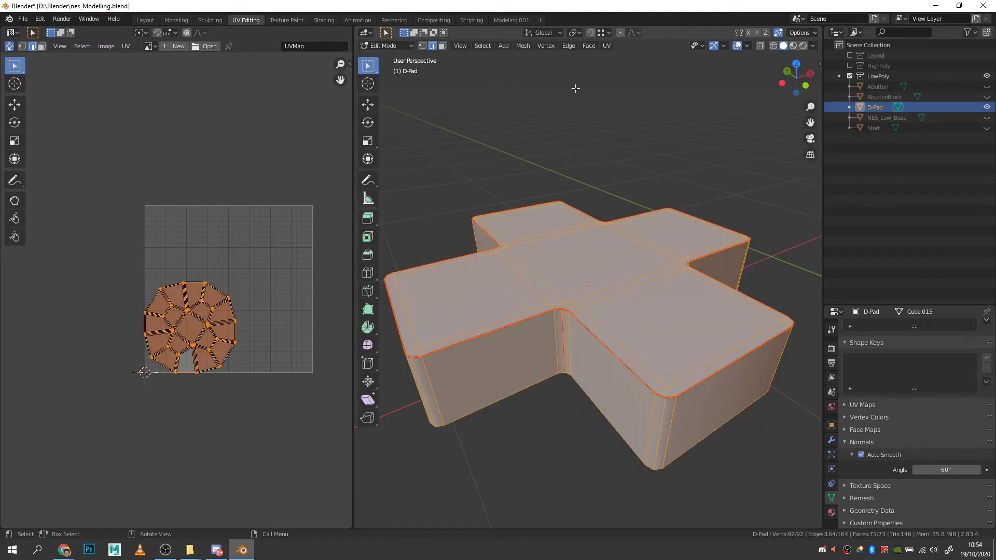
{"action": "left_click", "coordinate": [607, 46]}
{"action": "left_click", "coordinate": [629, 61]}
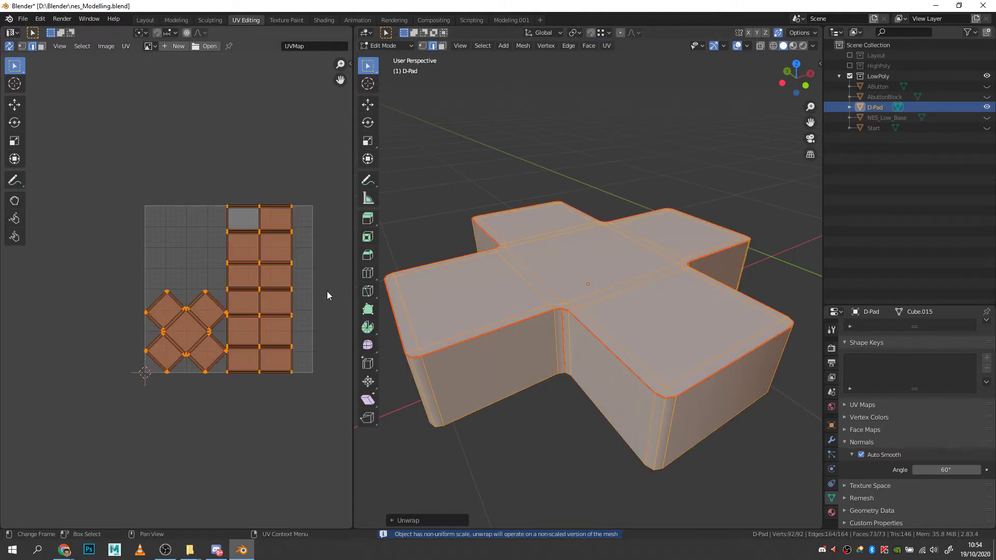
{"action": "mouse_move", "coordinate": [565, 374]}
{"action": "middle_mouse_down"}
{"action": "mouse_move", "coordinate": [591, 382]}
{"action": "mouse_move", "coordinate": [571, 379]}
{"action": "mouse_move", "coordinate": [570, 361]}
{"action": "middle_mouse_up"}
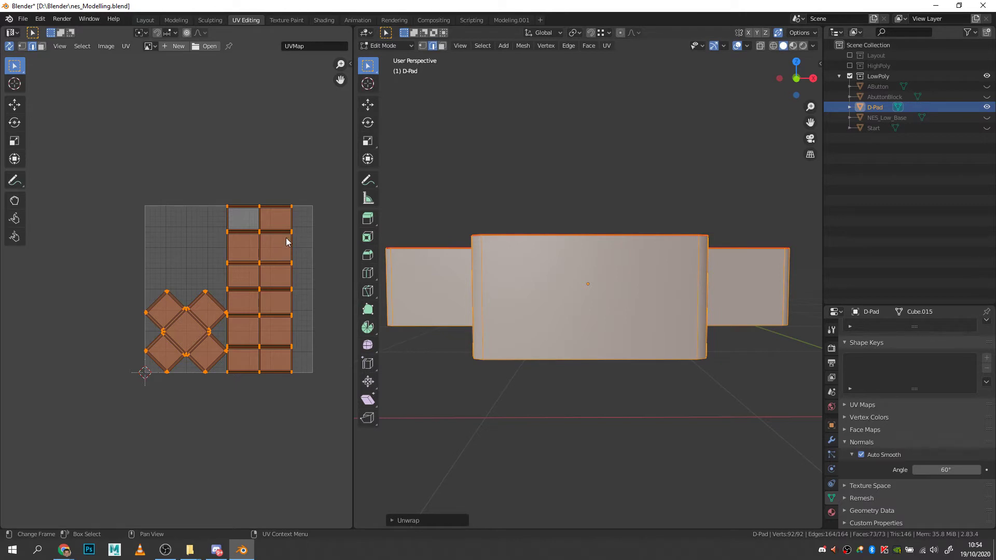
Step: Select both columns of side-wall UV islands in face mode and scale them along X to about half their width
{"action": "left_click", "coordinate": [310, 286]}
{"action": "scroll", "coordinate": [311, 207], "scroll_direction": "down", "scroll_amount": 1}
{"action": "left_click_drag", "start_coordinate": [305, 190], "coordinate": [222, 425]}
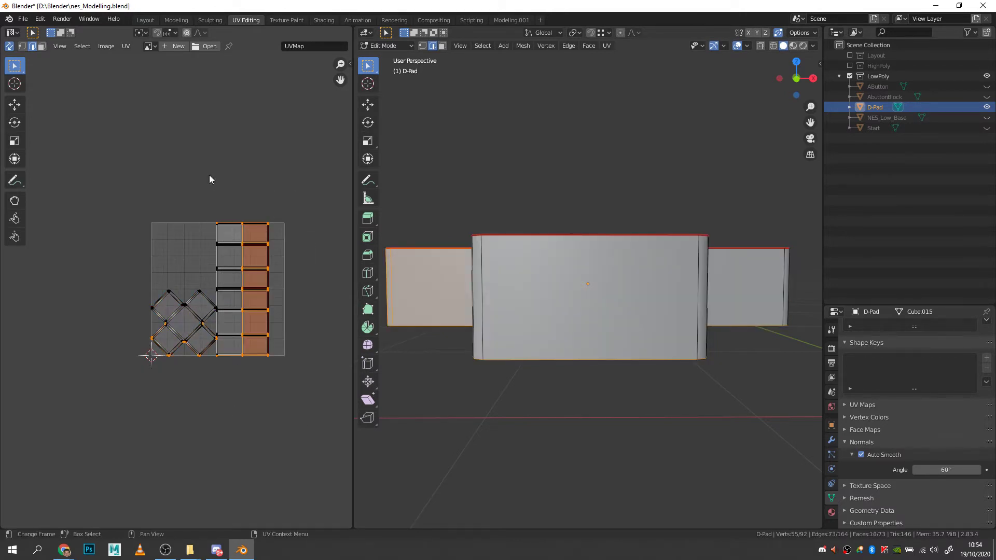
{"action": "left_click", "coordinate": [42, 46]}
{"action": "left_click_drag", "start_coordinate": [308, 178], "coordinate": [223, 398]}
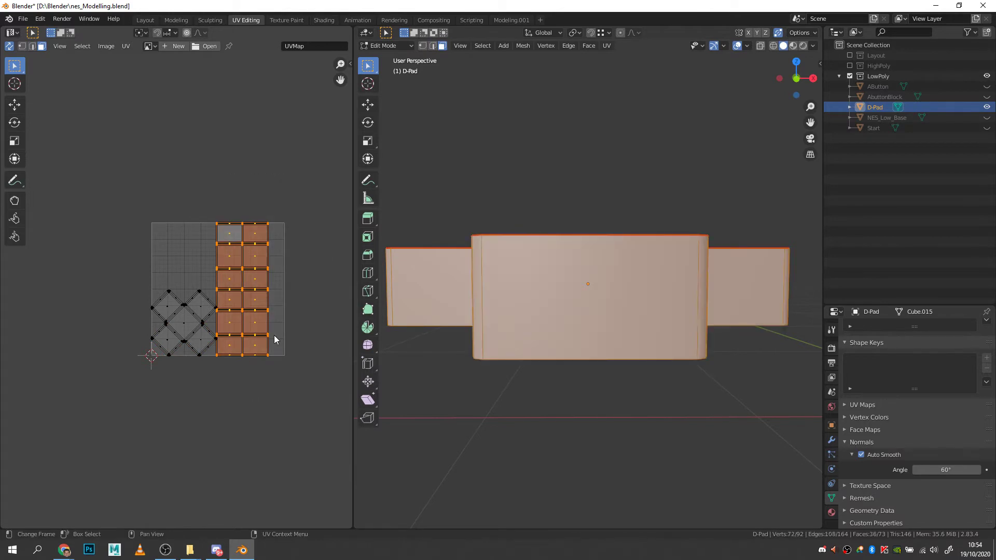
{"action": "key", "text": "s"}
{"action": "key", "text": "x"}
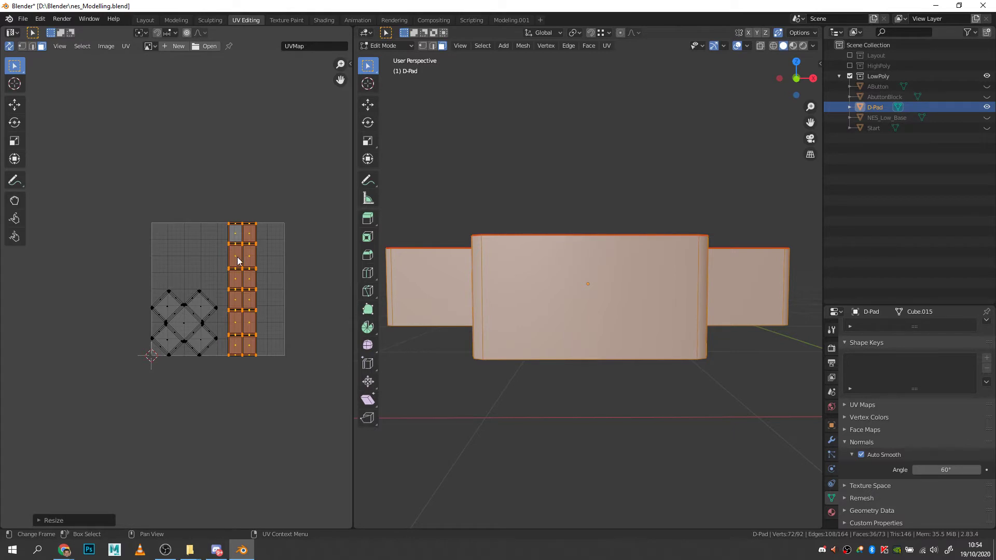
Step: Select all D-Pad UV islands and move them outside the UV square, below its lower edge
{"action": "middle_click_drag", "start_coordinate": [312, 358], "coordinate": [282, 406]}
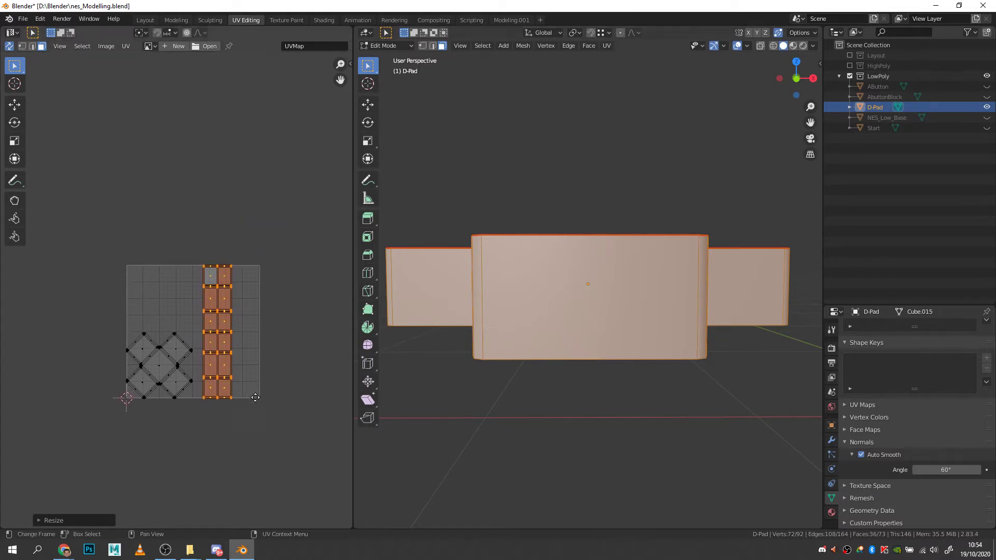
{"action": "middle_click_drag", "start_coordinate": [597, 358], "coordinate": [623, 400]}
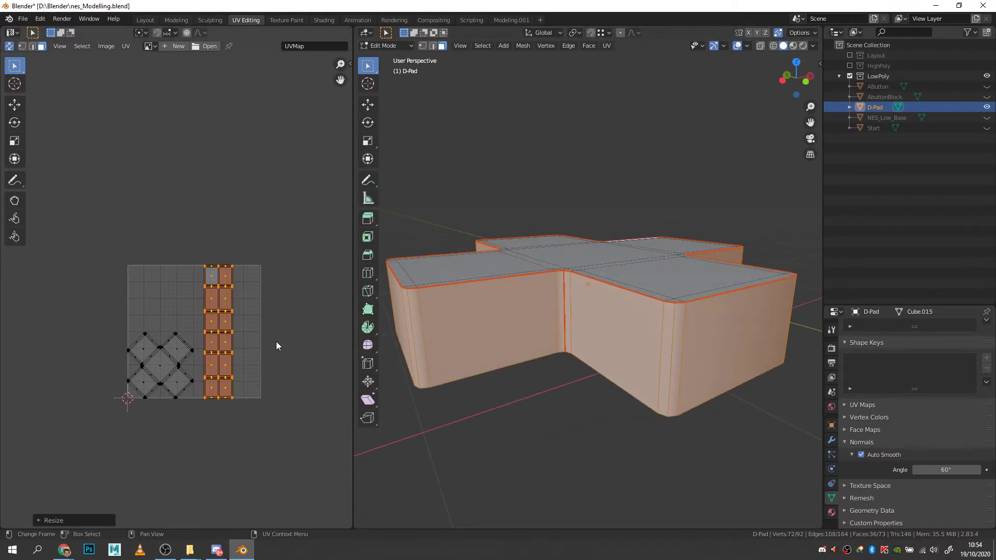
{"action": "key", "text": "a"}
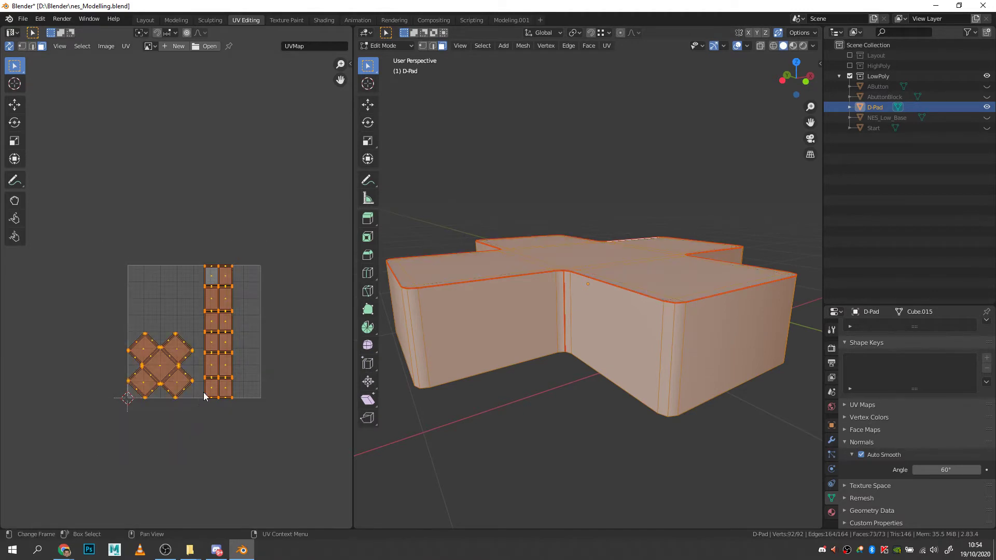
{"action": "key", "text": "g"}
{"action": "left_click", "coordinate": [167, 526]}
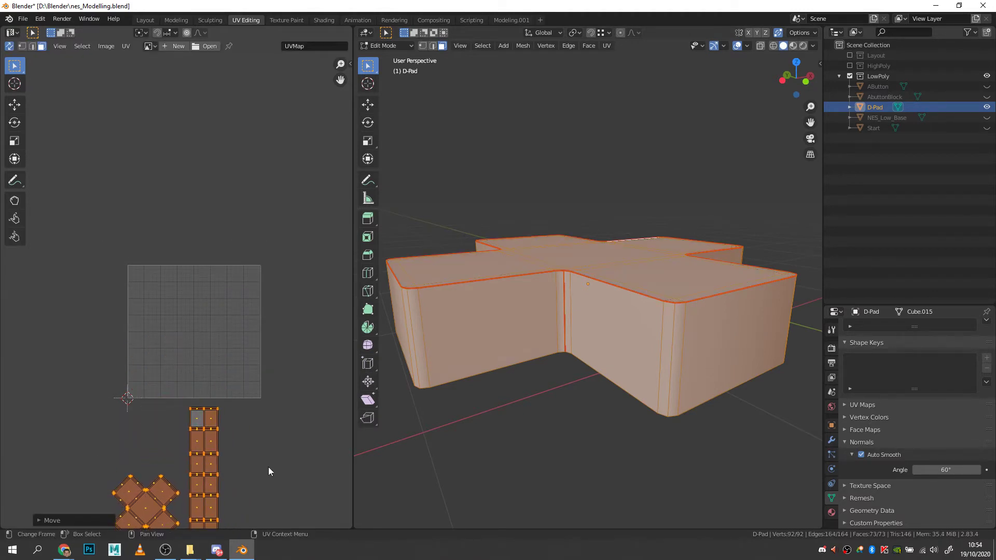
{"action": "left_click", "coordinate": [269, 469]}
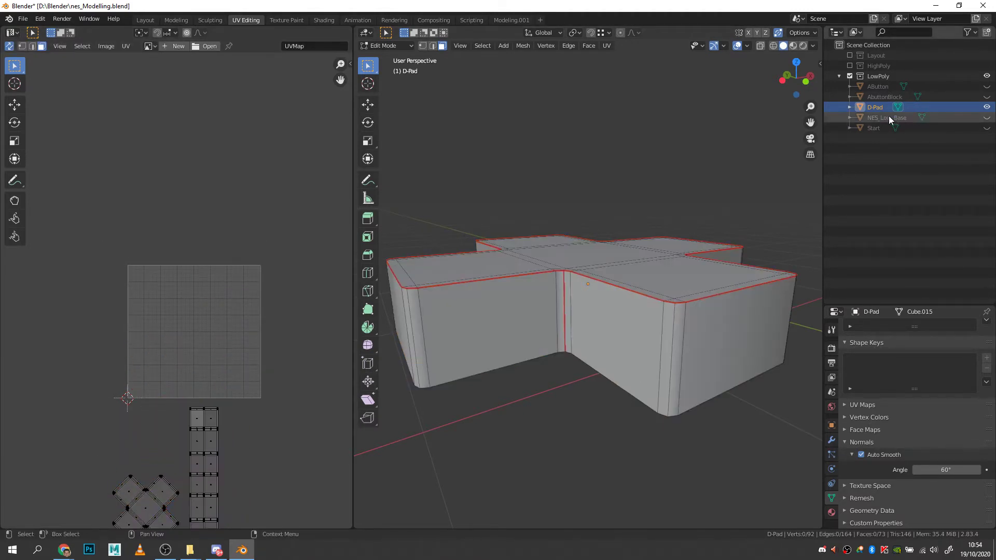
Step: Leave Edit Mode on the D-Pad, hide it, and show NES_Low_Base in its place, opened in Edit Mode
{"action": "key", "text": "Tab"}
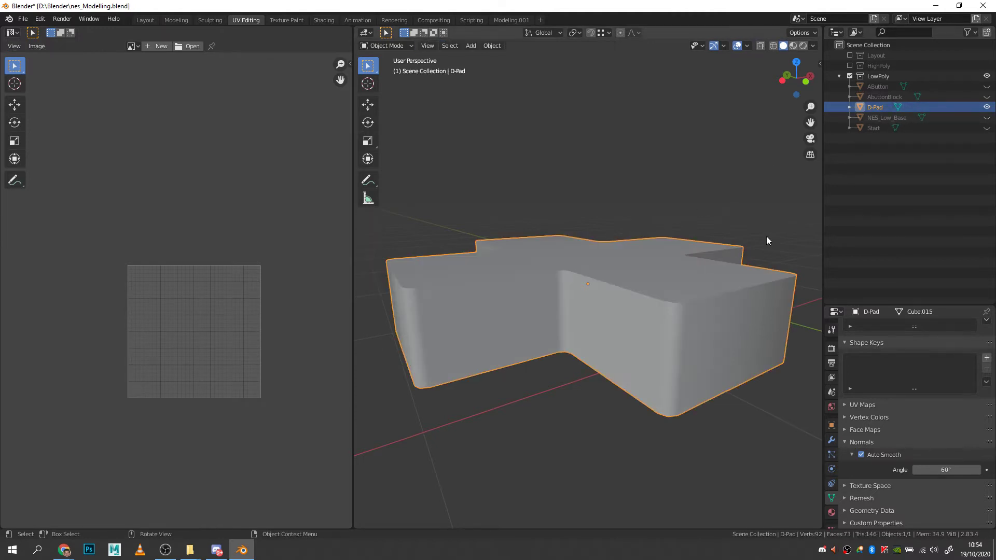
{"action": "left_click", "coordinate": [891, 117]}
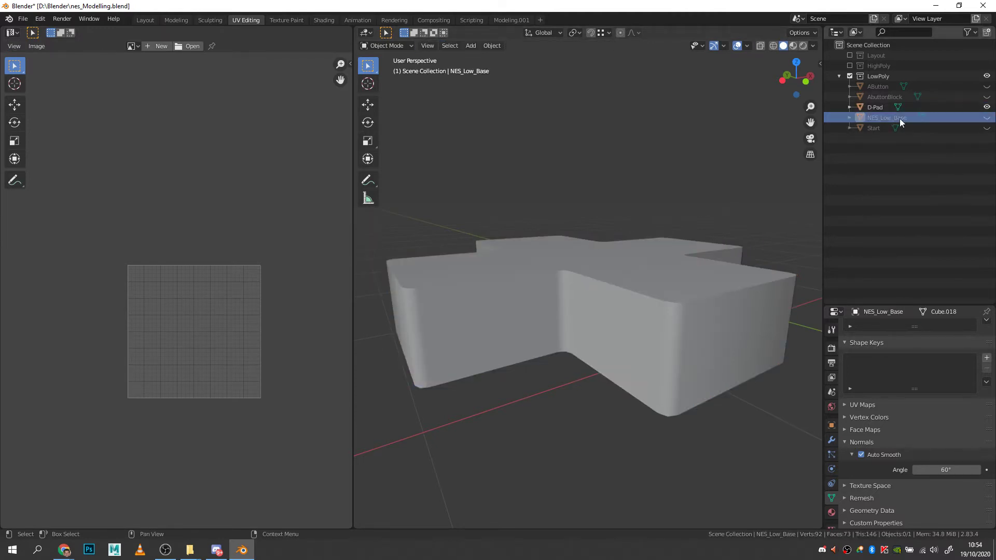
{"action": "left_click", "coordinate": [987, 107]}
{"action": "left_click", "coordinate": [987, 117]}
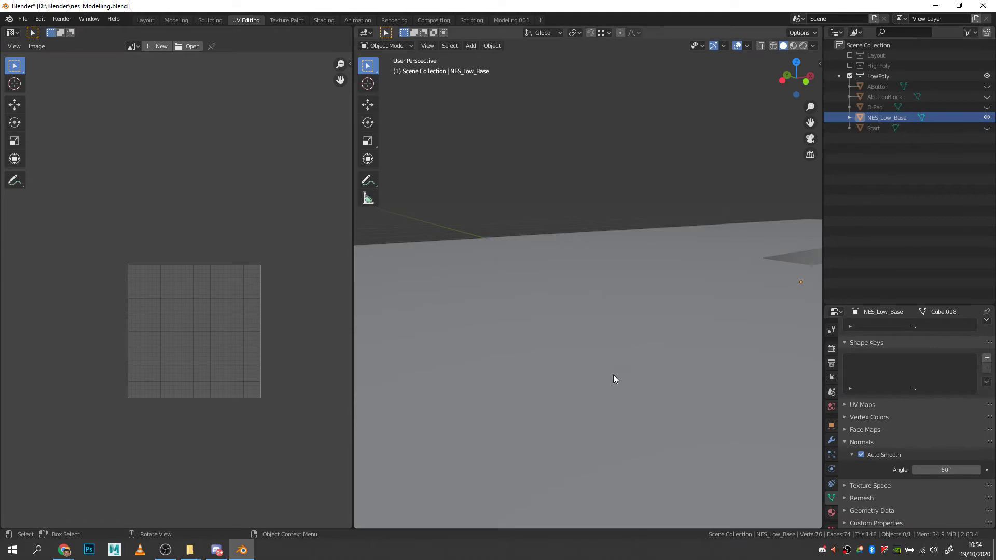
{"action": "scroll", "coordinate": [605, 384], "scroll_direction": "down", "scroll_amount": 5}
{"action": "middle_click_drag", "start_coordinate": [612, 382], "coordinate": [711, 342]}
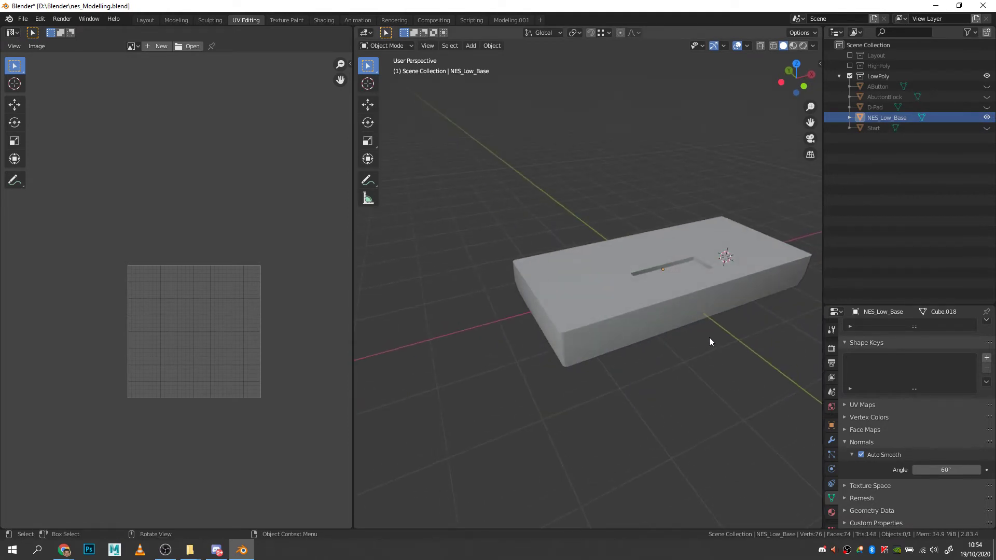
{"action": "scroll", "coordinate": [577, 341], "scroll_direction": "up", "scroll_amount": 6}
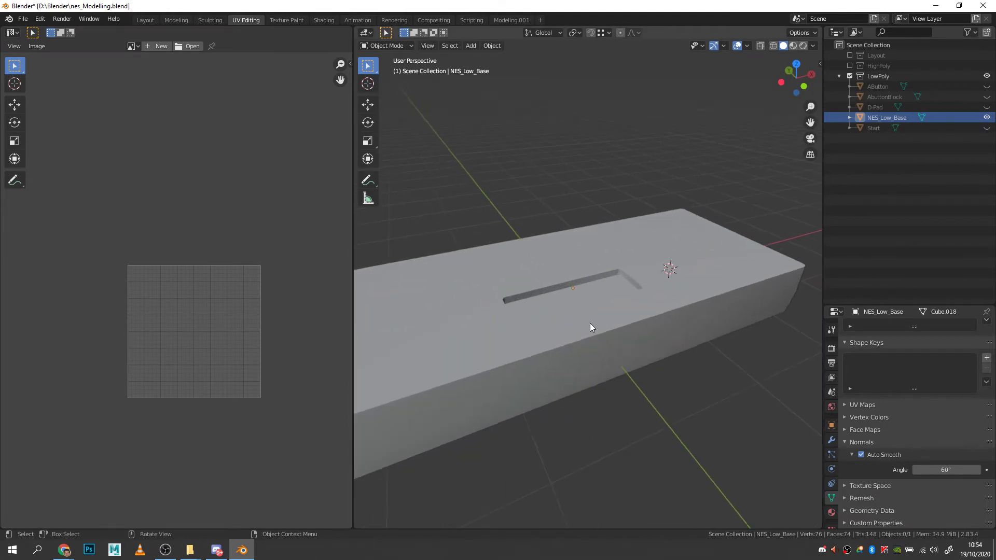
{"action": "key", "text": "Tab"}
{"action": "middle_click_drag", "start_coordinate": [626, 348], "coordinate": [591, 365]}
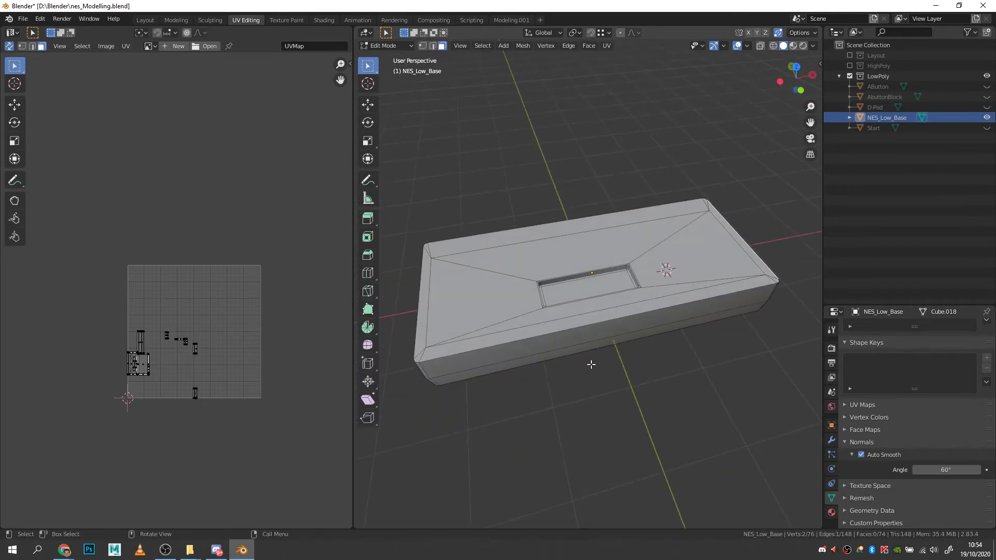
Step: Show the Layout collection and compare the NES_Low_Base edges with the reference image in top view using X-Ray
{"action": "key", "text": "KP_7"}
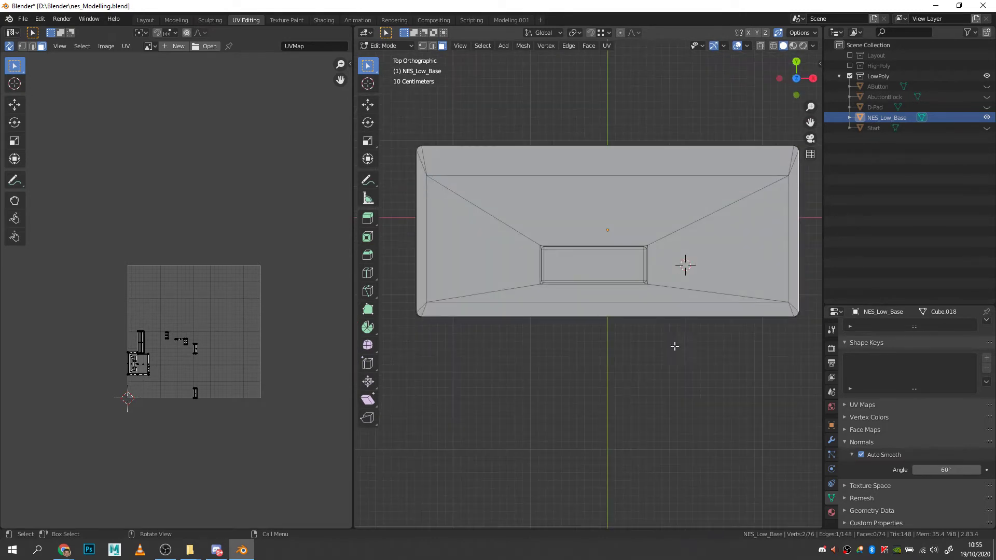
{"action": "left_click", "coordinate": [850, 55]}
{"action": "key", "text": "alt+z"}
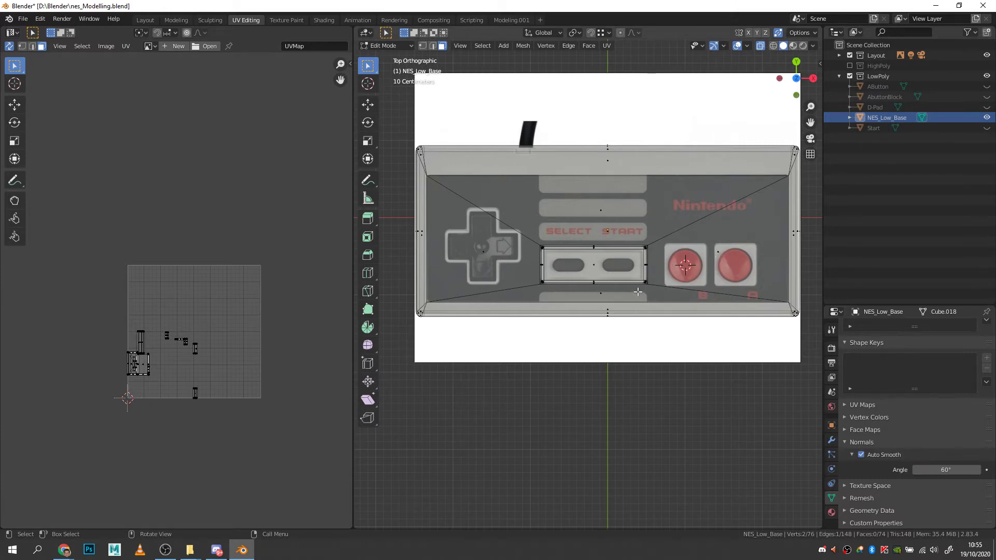
{"action": "middle_click_drag", "start_coordinate": [637, 292], "coordinate": [639, 330]}
{"action": "key", "text": "alt+z"}
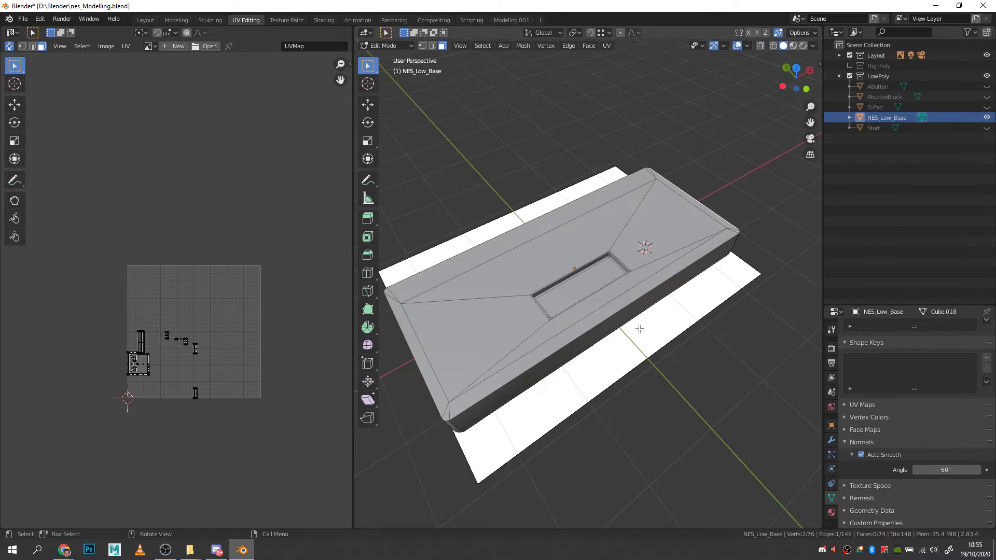
Step: Try to move the long inner edge at the rear of the base's top face along Y in vertex mode
{"action": "key", "text": "1"}
{"action": "left_click", "coordinate": [399, 304]}
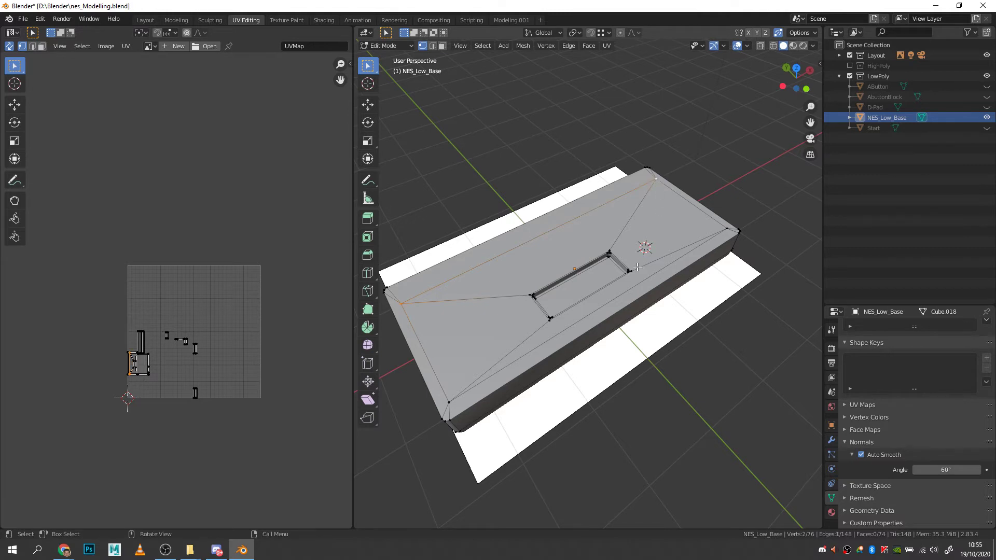
{"action": "key", "text": "g"}
{"action": "key", "text": "y"}
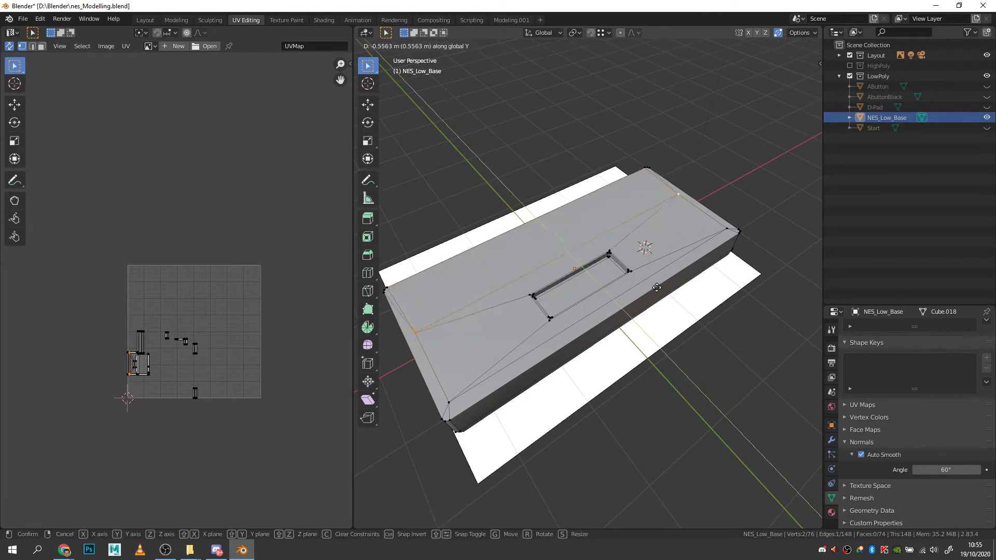
{"action": "left_click", "coordinate": [607, 208]}
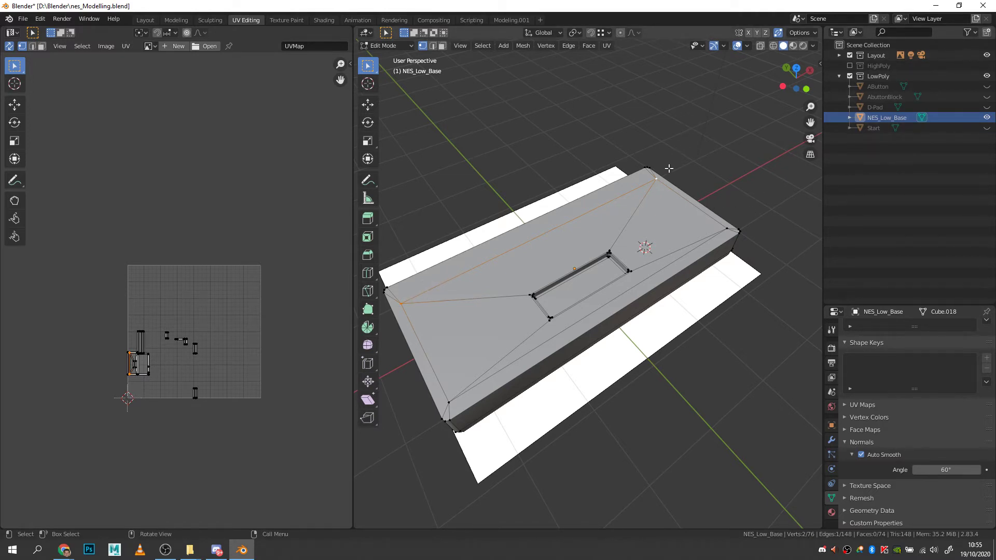
{"action": "key", "text": "alt+z"}
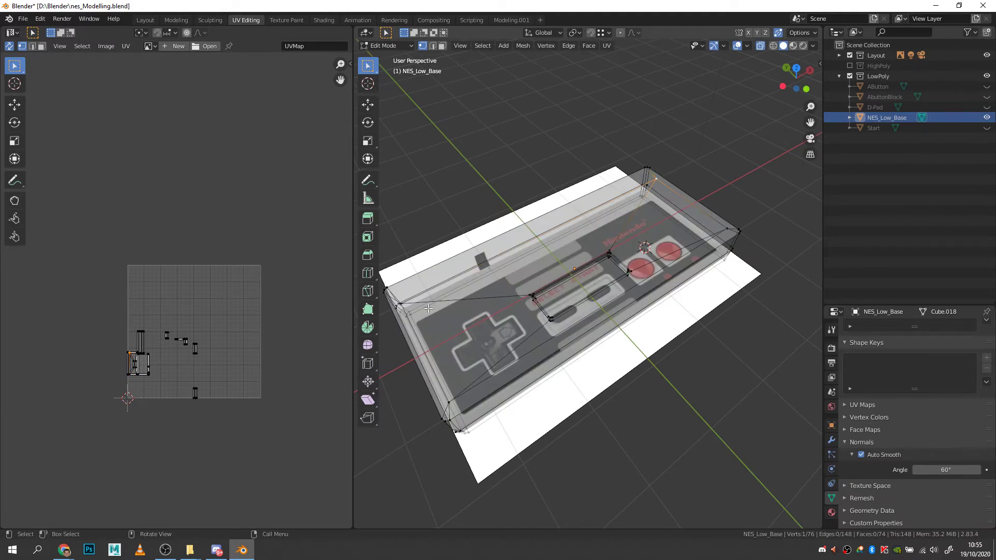
{"action": "key", "text": "alt+z"}
Step: Select the complete outer edge loop around the top face of NES_Low_Base in edge mode
{"action": "middle_click_drag", "start_coordinate": [760, 210], "coordinate": [631, 258]}
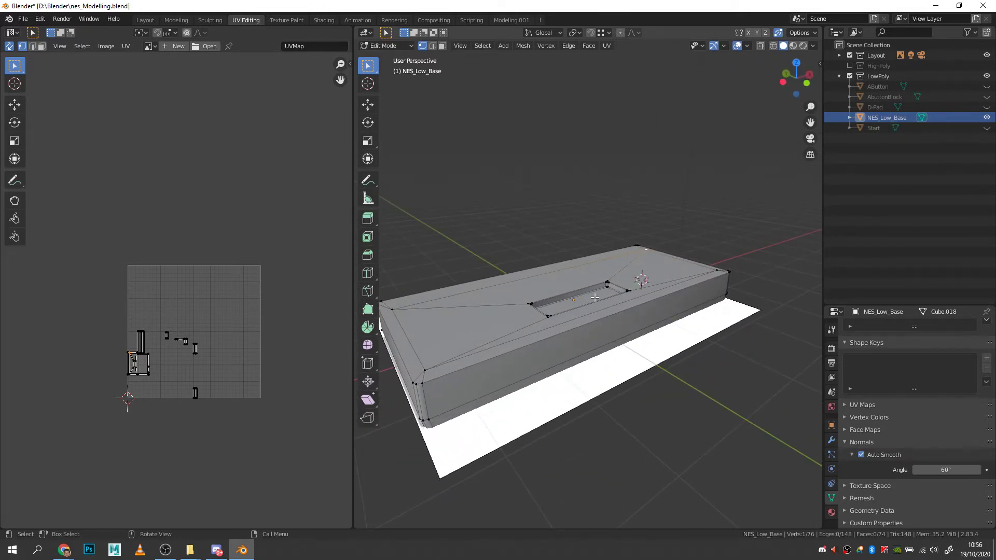
{"action": "key", "text": "2"}
{"action": "middle_click_drag", "start_coordinate": [626, 385], "coordinate": [474, 386]}
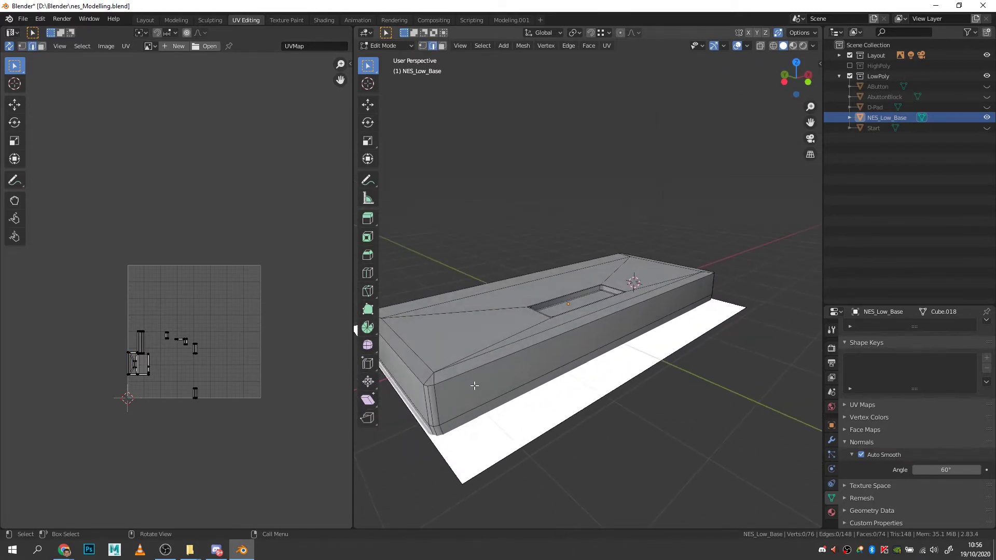
{"action": "left_click", "coordinate": [428, 386], "text": "alt"}
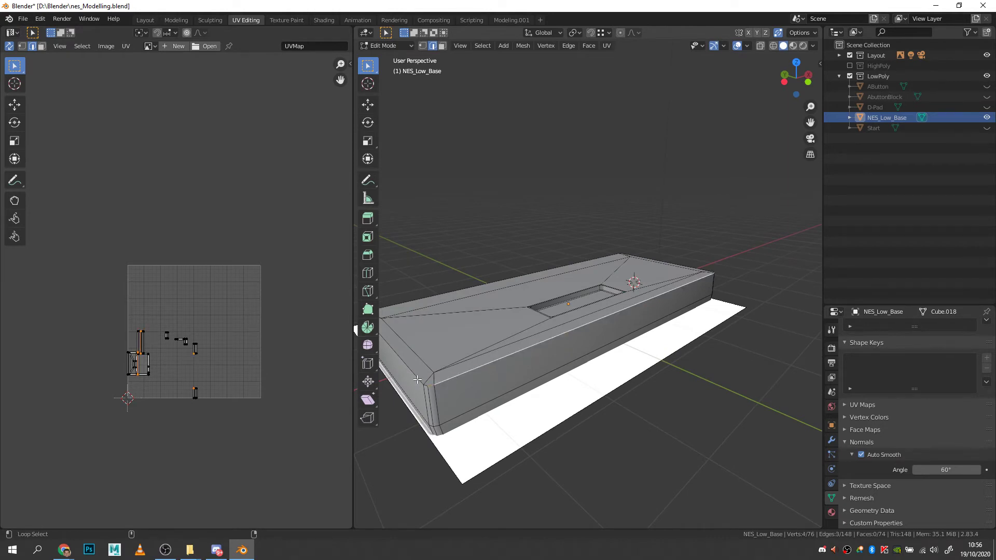
{"action": "left_click", "coordinate": [417, 379], "text": "alt+shift"}
{"action": "left_click", "coordinate": [433, 294], "text": "alt+shift"}
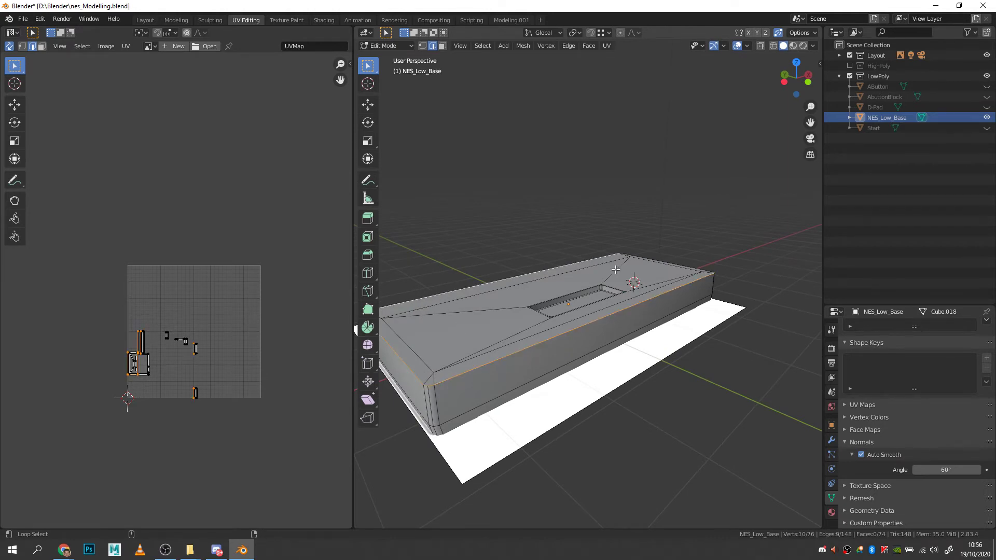
{"action": "left_click", "coordinate": [676, 265], "text": "alt+shift"}
{"action": "middle_click_drag", "start_coordinate": [694, 283], "coordinate": [661, 322]}
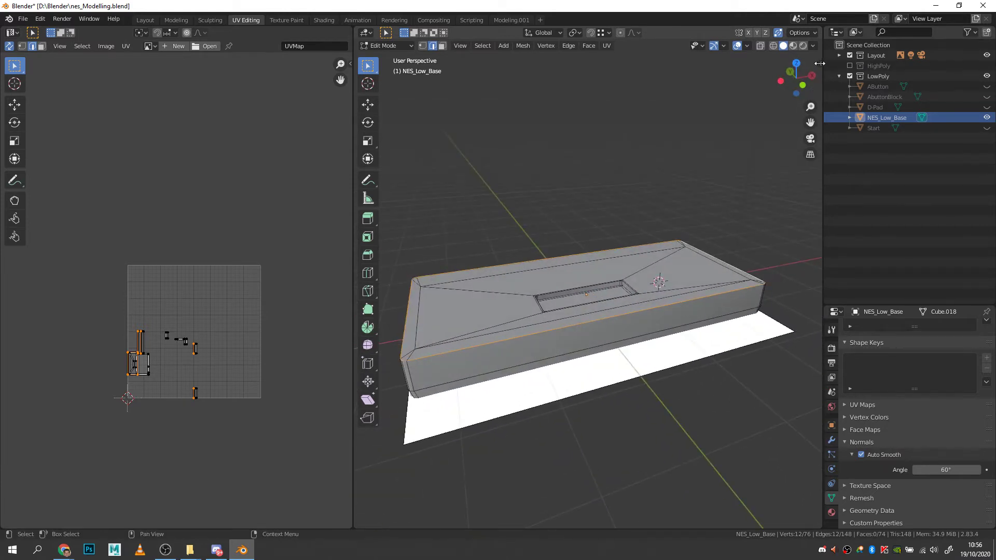
Step: Turn on the Screencast Keys display for the 3D viewport
{"action": "key", "text": "n"}
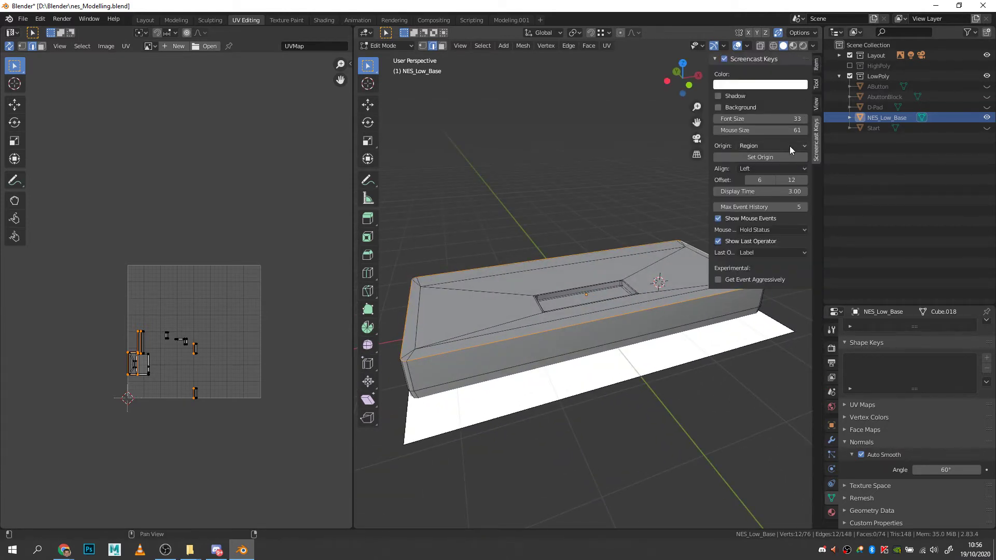
{"action": "left_click", "coordinate": [725, 61]}
Step: Mark the selected outer edge loop around the top face as a seam
{"action": "middle_click_drag", "start_coordinate": [563, 373], "coordinate": [495, 346]}
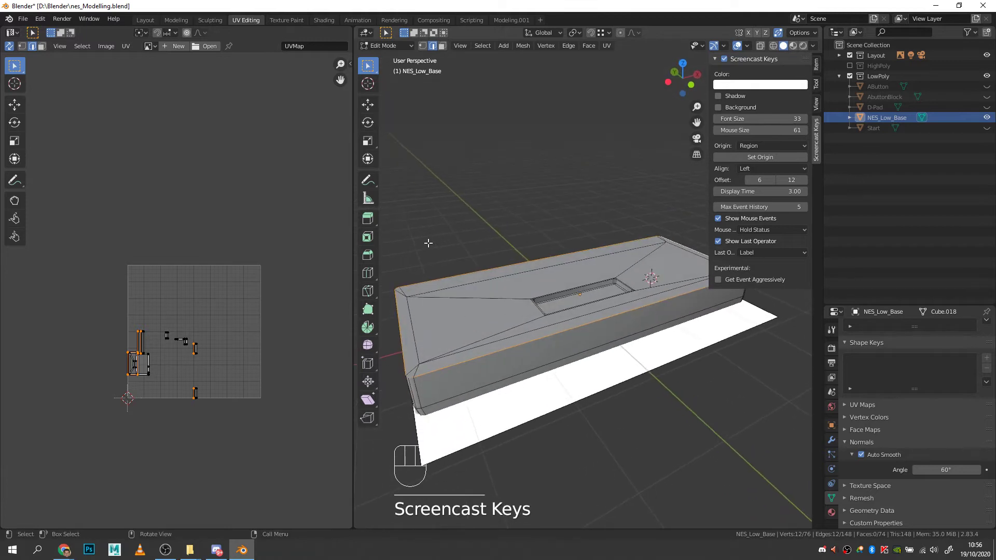
{"action": "mouse_move", "coordinate": [674, 369]}
{"action": "middle_mouse_down"}
{"action": "mouse_move", "coordinate": [687, 364]}
{"action": "mouse_move", "coordinate": [665, 360]}
{"action": "middle_mouse_up"}
{"action": "scroll", "coordinate": [545, 358], "scroll_direction": "up", "scroll_amount": 1}
{"action": "scroll", "coordinate": [545, 363], "scroll_direction": "down", "scroll_amount": 1}
{"action": "right_click", "coordinate": [469, 384]}
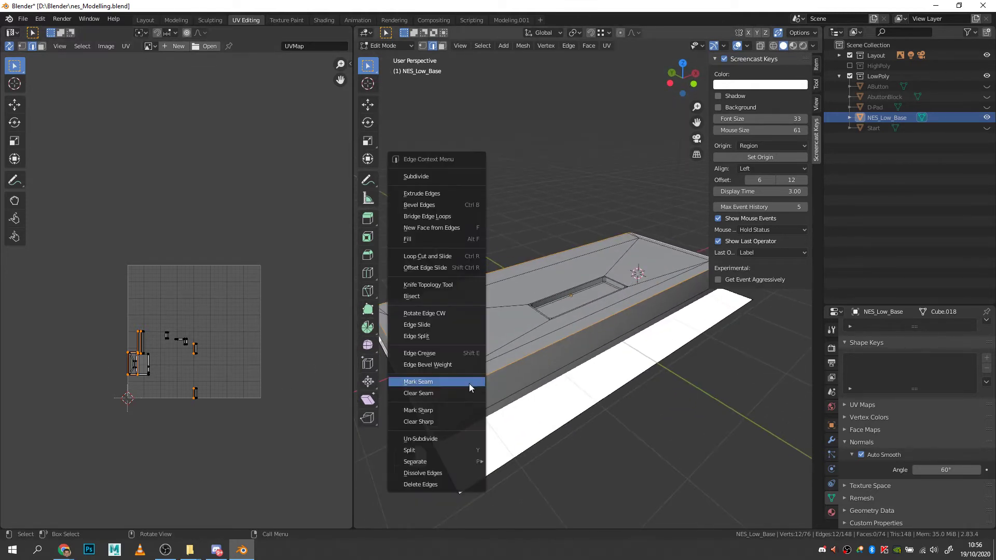
{"action": "left_click", "coordinate": [440, 386]}
{"action": "right_click", "coordinate": [455, 389]}
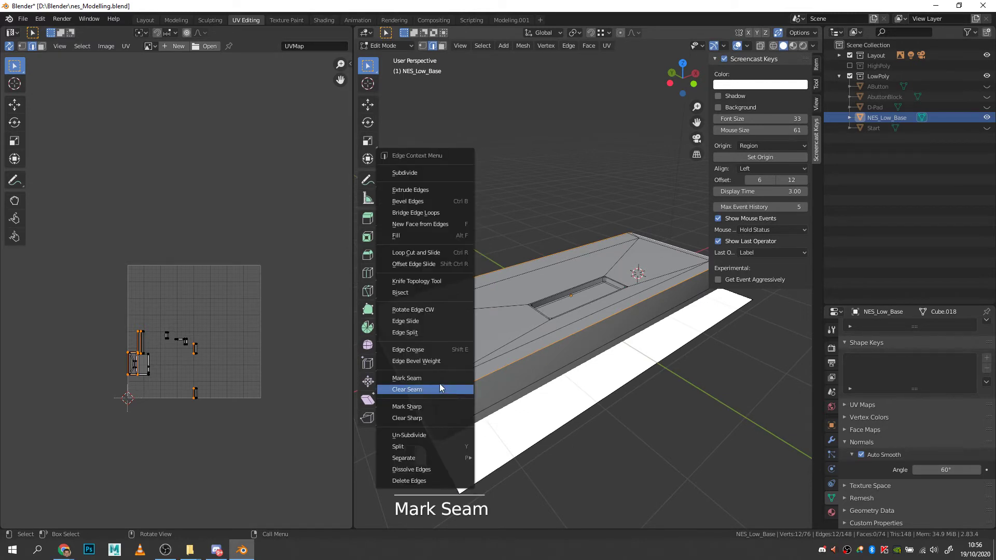
{"action": "left_click", "coordinate": [440, 385]}
Step: Mark the middle vertical edge of the base's front-left corner and the short edge below it as a seam
{"action": "middle_click_drag", "start_coordinate": [440, 385], "coordinate": [467, 353]}
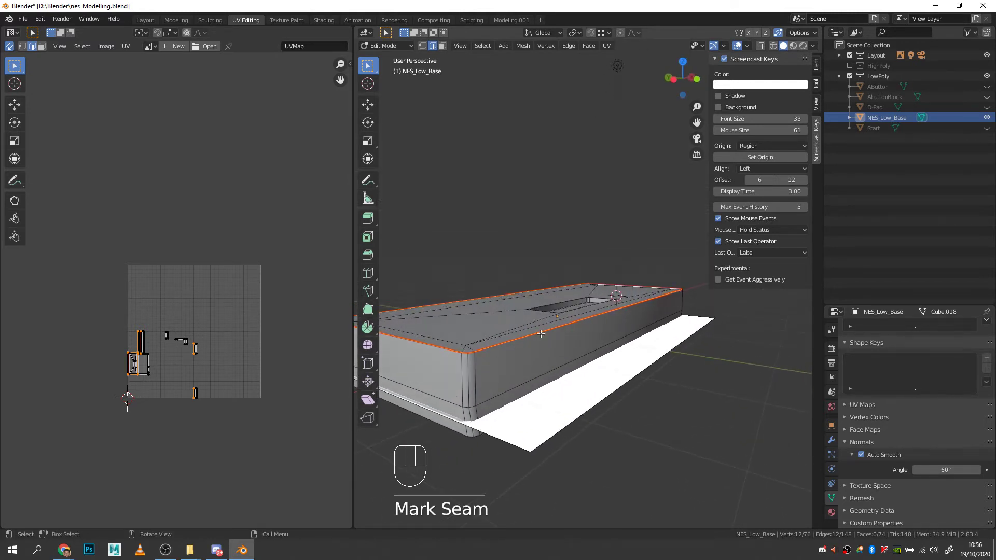
{"action": "left_click", "coordinate": [460, 375]}
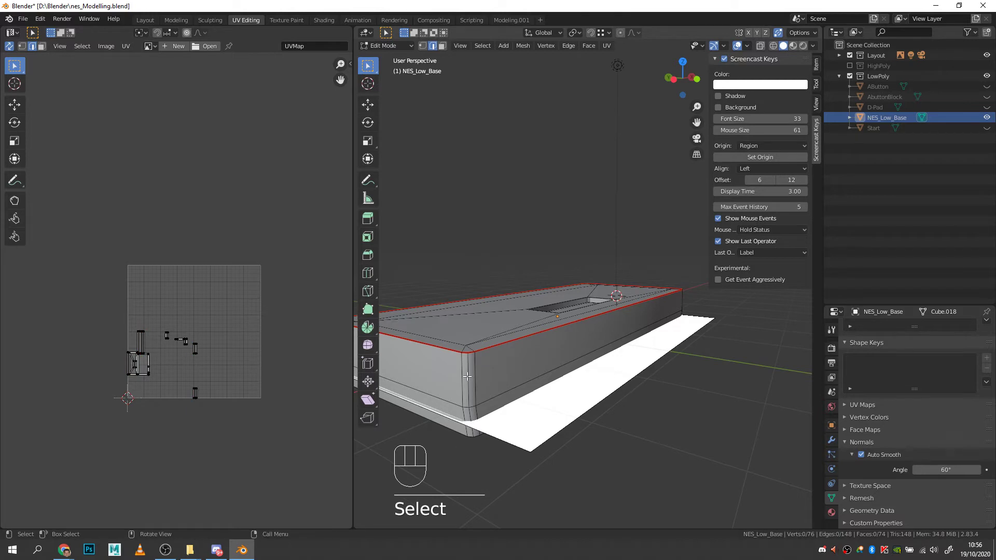
{"action": "left_click", "coordinate": [467, 379]}
{"action": "left_click", "coordinate": [471, 419], "text": "shift"}
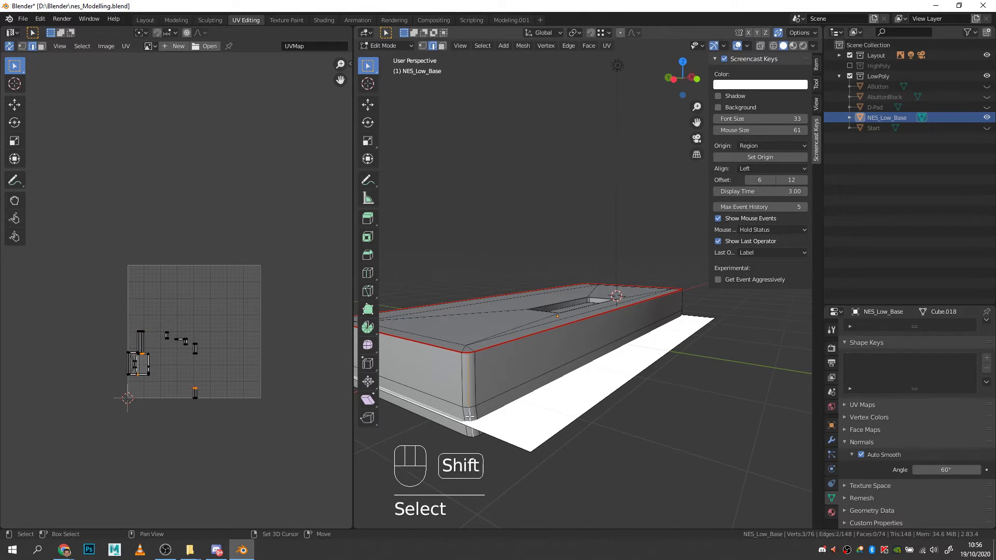
{"action": "right_click", "coordinate": [458, 385]}
{"action": "left_click", "coordinate": [441, 417]}
Step: Mark the middle vertical edge of the base's rear-right corner and the short edge below it as a seam
{"action": "middle_click_drag", "start_coordinate": [441, 417], "coordinate": [526, 361]}
{"action": "left_click", "coordinate": [470, 372], "text": "shift"}
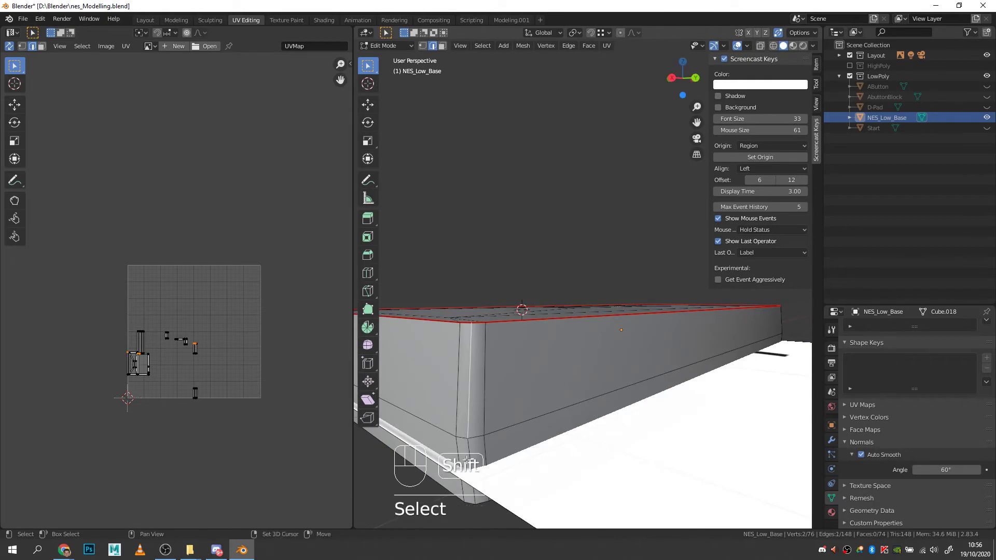
{"action": "left_click", "coordinate": [469, 456], "text": "shift"}
{"action": "right_click", "coordinate": [468, 447]}
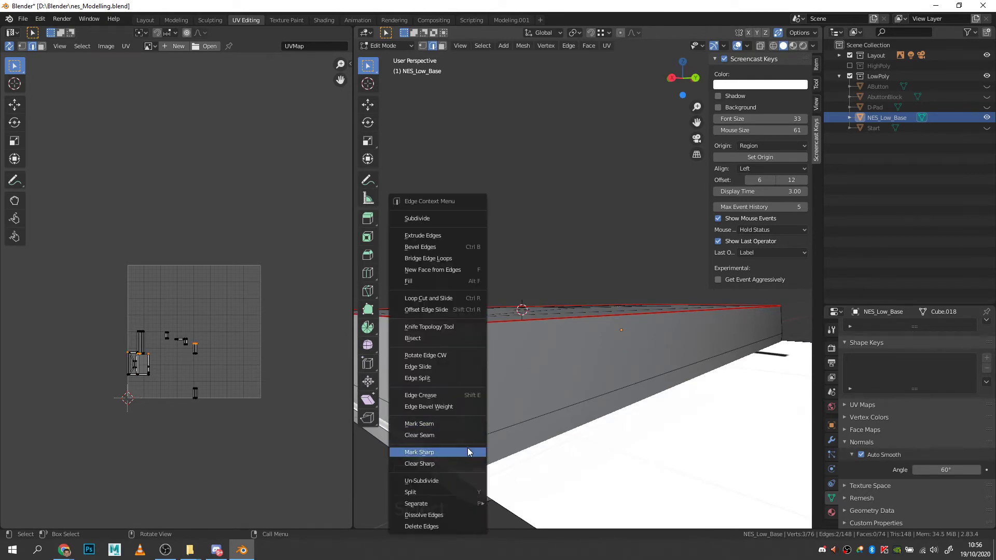
{"action": "left_click", "coordinate": [438, 420]}
Step: Mark the middle vertical edge of the base's front-right corner and the short edge below it as a seam
{"action": "middle_click_drag", "start_coordinate": [438, 421], "coordinate": [625, 391]}
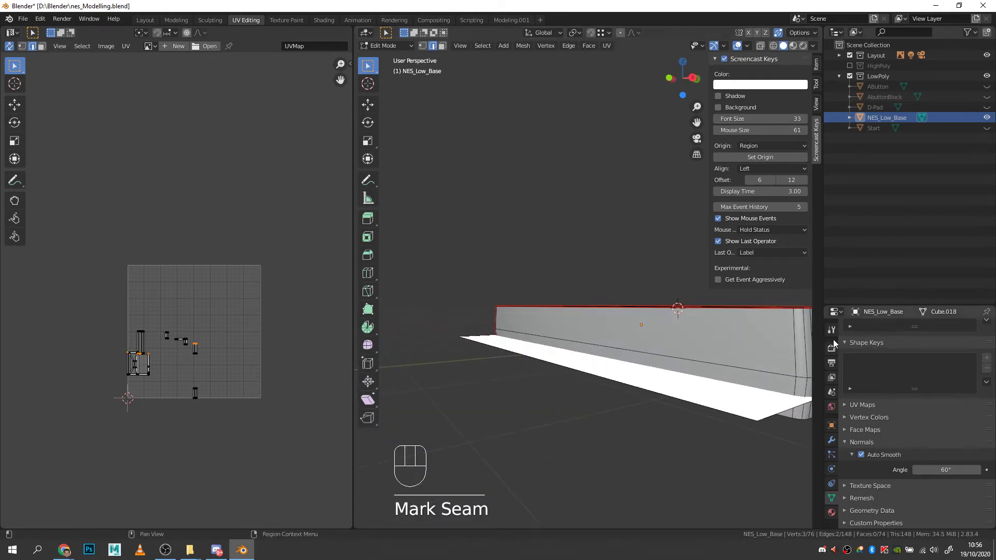
{"action": "left_click", "coordinate": [799, 379], "text": "shift"}
{"action": "left_click", "coordinate": [805, 387], "text": "shift"}
{"action": "right_click", "coordinate": [804, 388]}
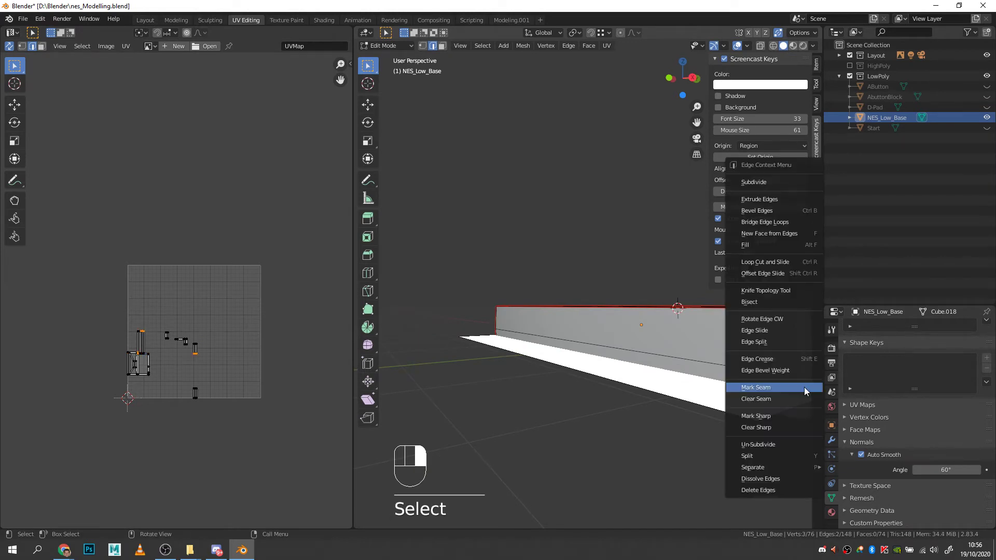
{"action": "left_click", "coordinate": [777, 388]}
{"action": "middle_click_drag", "start_coordinate": [777, 389], "coordinate": [645, 382]}
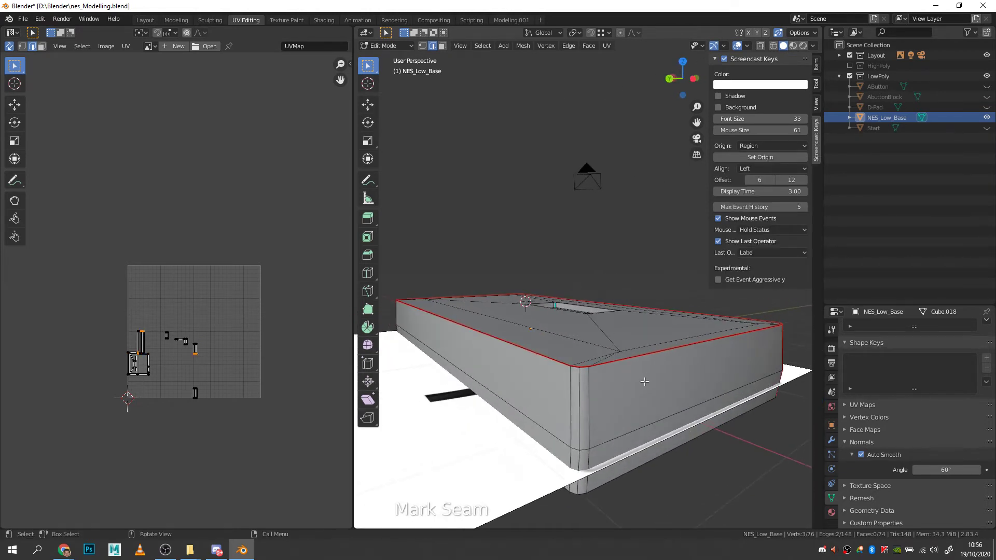
{"action": "left_click", "coordinate": [581, 399], "text": "shift"}
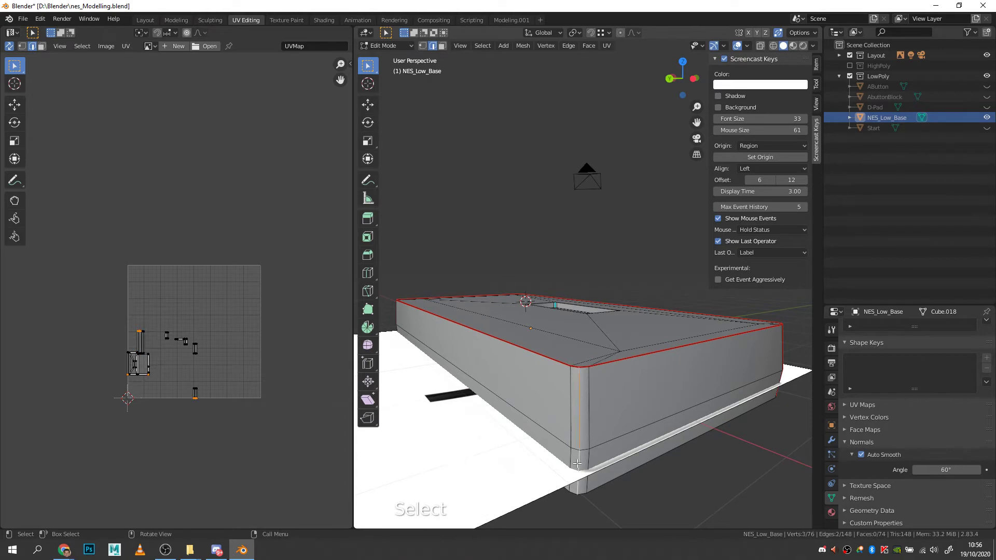
{"action": "right_click", "coordinate": [545, 430]}
{"action": "left_click", "coordinate": [544, 453]}
{"action": "middle_click_drag", "start_coordinate": [636, 428], "coordinate": [632, 383]}
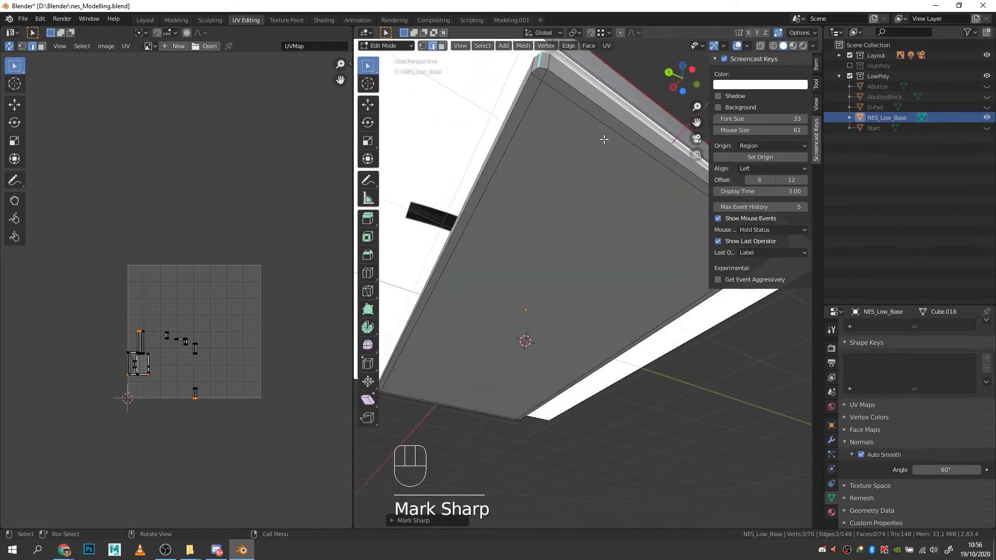
{"action": "middle_click_drag", "start_coordinate": [604, 139], "coordinate": [572, 267]}
{"action": "key", "text": "ctrl+z"}
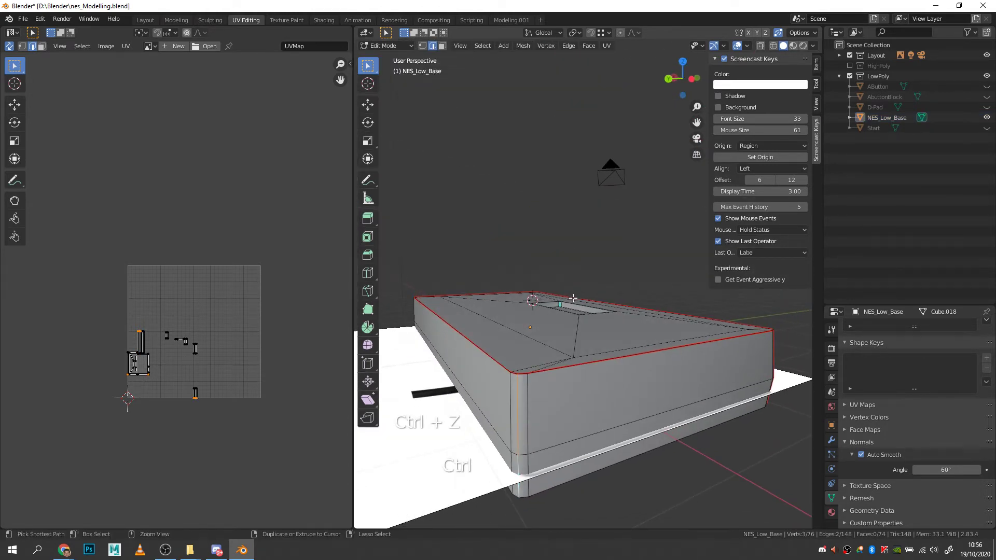
Step: Mark the middle vertical edge of the base's rear-left corner and the short edge below it as a seam
{"action": "left_click", "coordinate": [518, 407]}
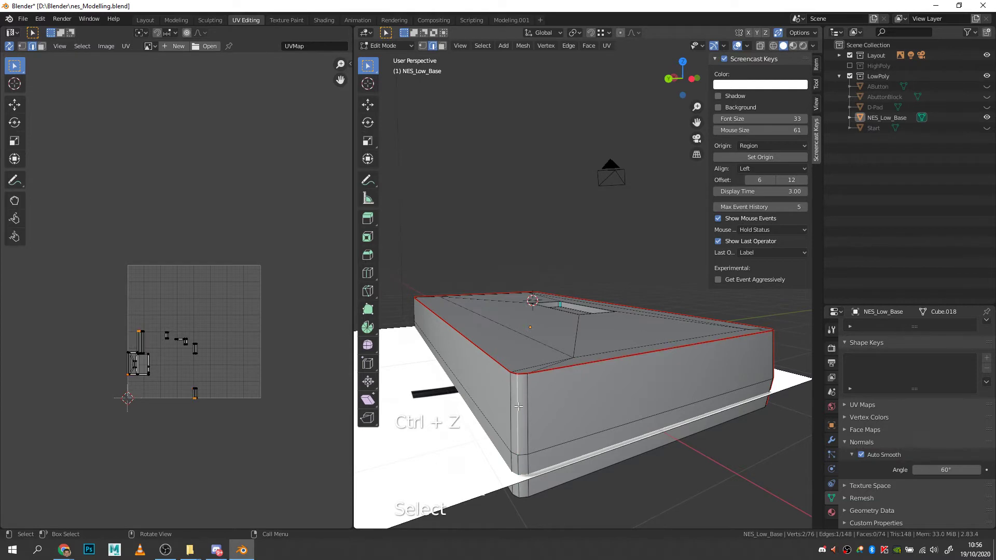
{"action": "left_click", "coordinate": [517, 446], "text": "shift"}
{"action": "right_click", "coordinate": [512, 451]}
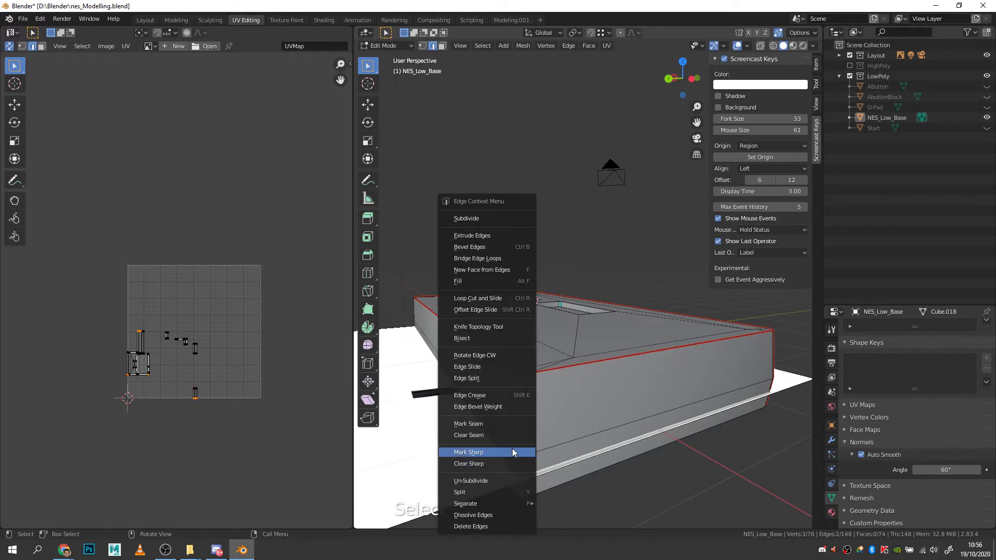
{"action": "left_click", "coordinate": [498, 424]}
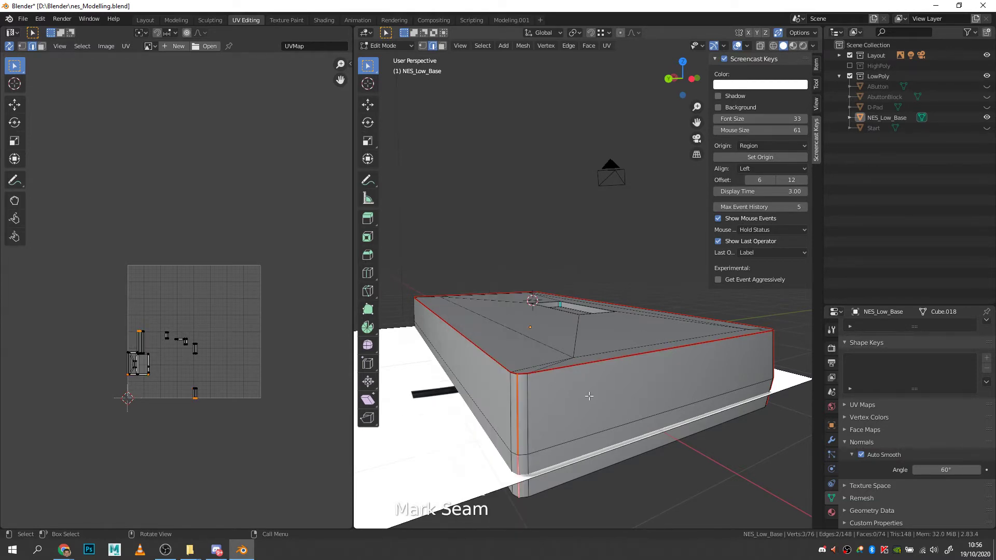
Step: Clear the sharp mark from the short corner edge inside the recess in the top face
{"action": "middle_click_drag", "start_coordinate": [589, 396], "coordinate": [587, 423]}
{"action": "scroll", "coordinate": [568, 285], "scroll_direction": "up", "scroll_amount": 7}
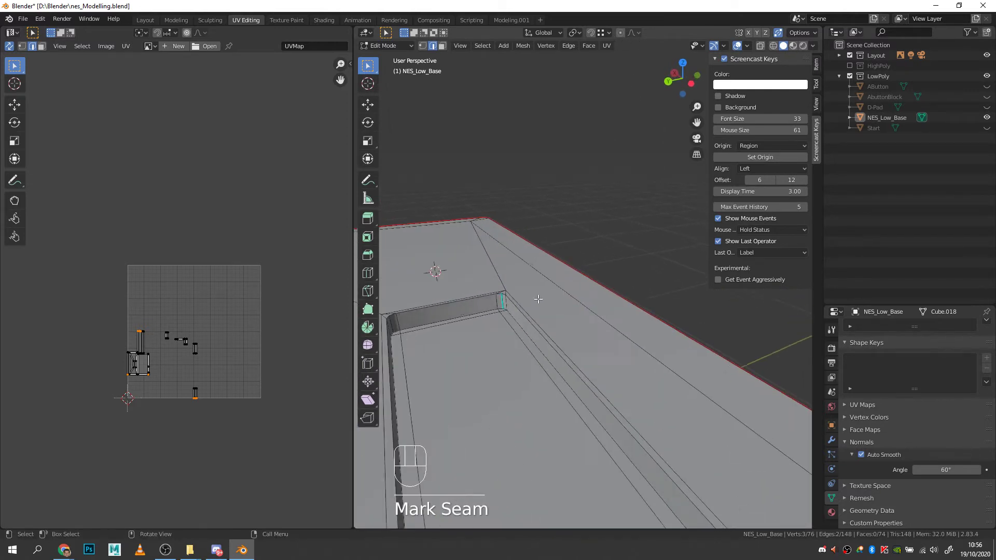
{"action": "scroll", "coordinate": [539, 300], "scroll_direction": "up", "scroll_amount": 1}
{"action": "right_click", "coordinate": [494, 303]}
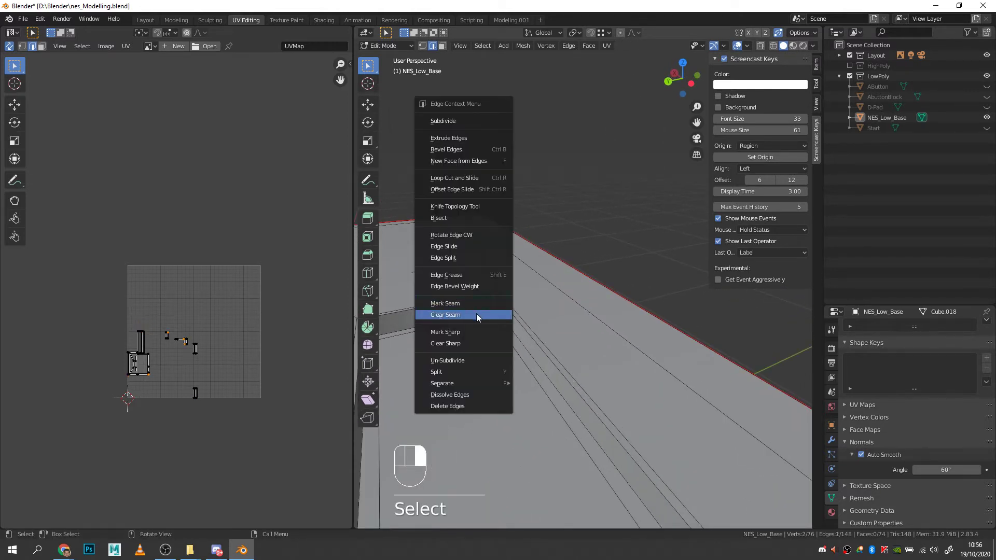
{"action": "left_click", "coordinate": [474, 345]}
Step: Select the outer edge loop around the underside of the base and mark it as a seam
{"action": "middle_click_drag", "start_coordinate": [474, 344], "coordinate": [551, 375]}
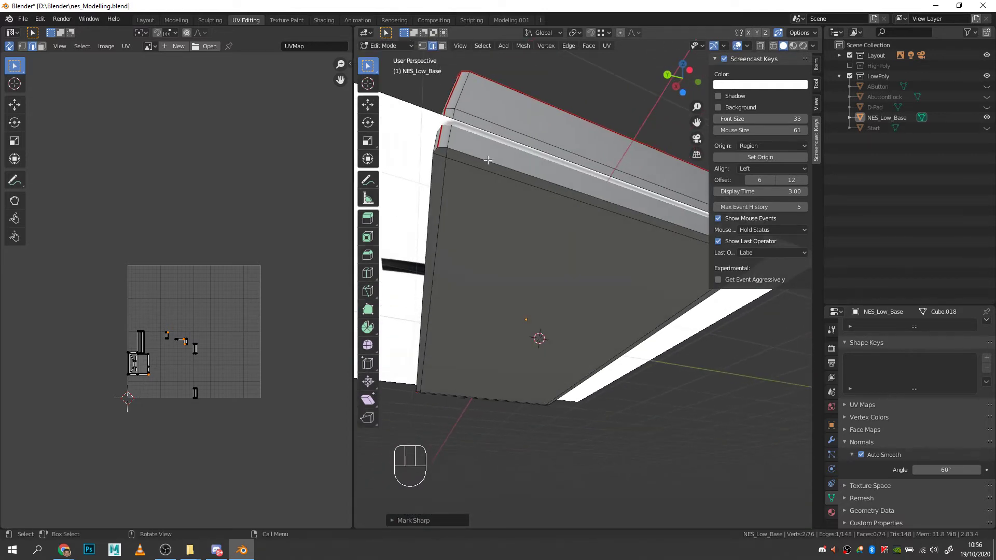
{"action": "left_click", "coordinate": [488, 161], "text": "alt+shift"}
{"action": "left_click", "coordinate": [431, 176], "text": "alt+shift"}
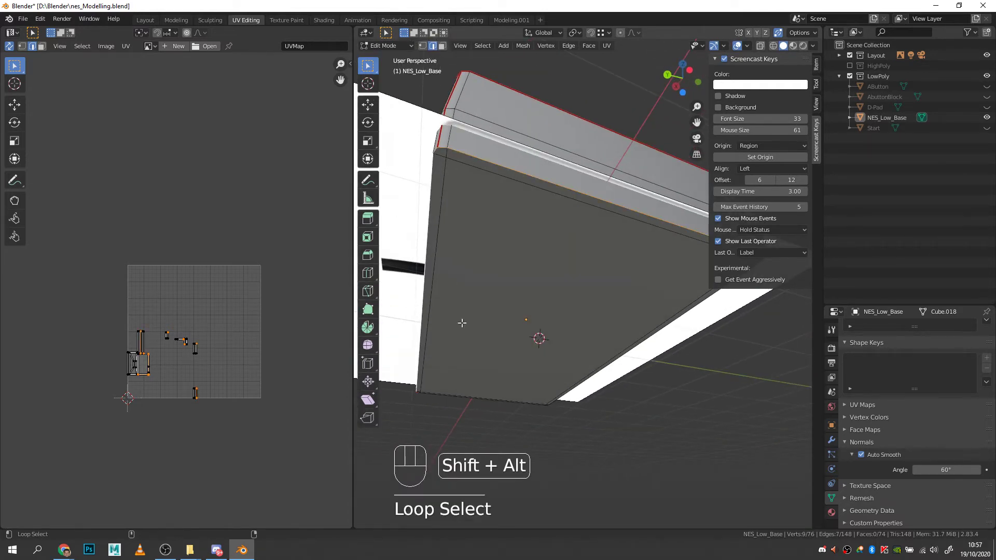
{"action": "left_click", "coordinate": [621, 357], "text": "alt+shift"}
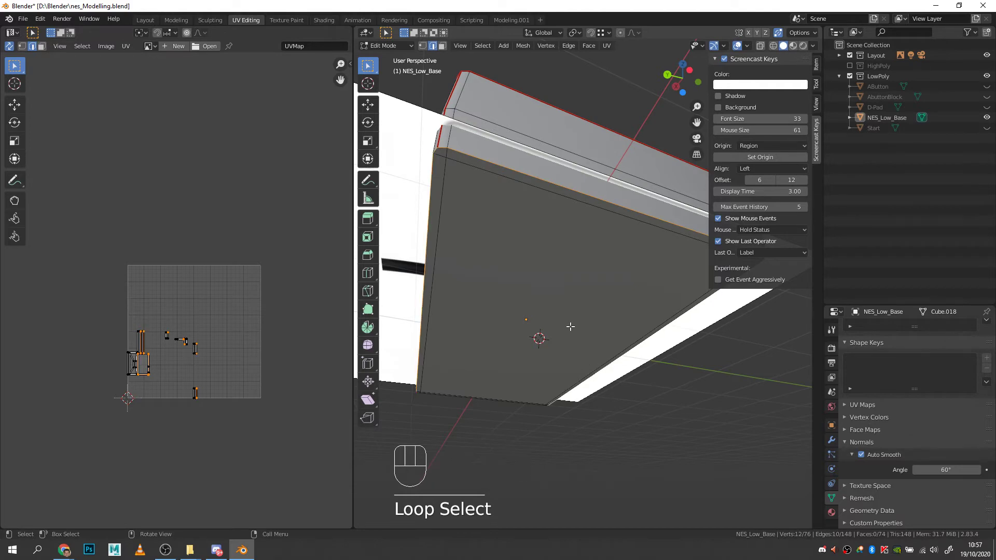
{"action": "middle_click_drag", "start_coordinate": [571, 327], "coordinate": [525, 165]}
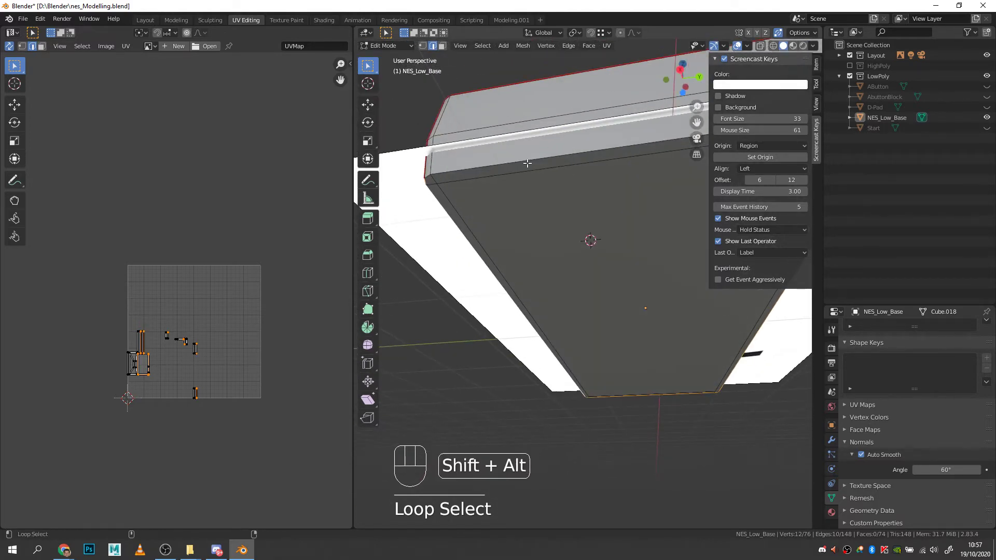
{"action": "left_click", "coordinate": [525, 163], "text": "alt+shift"}
{"action": "right_click", "coordinate": [520, 171]}
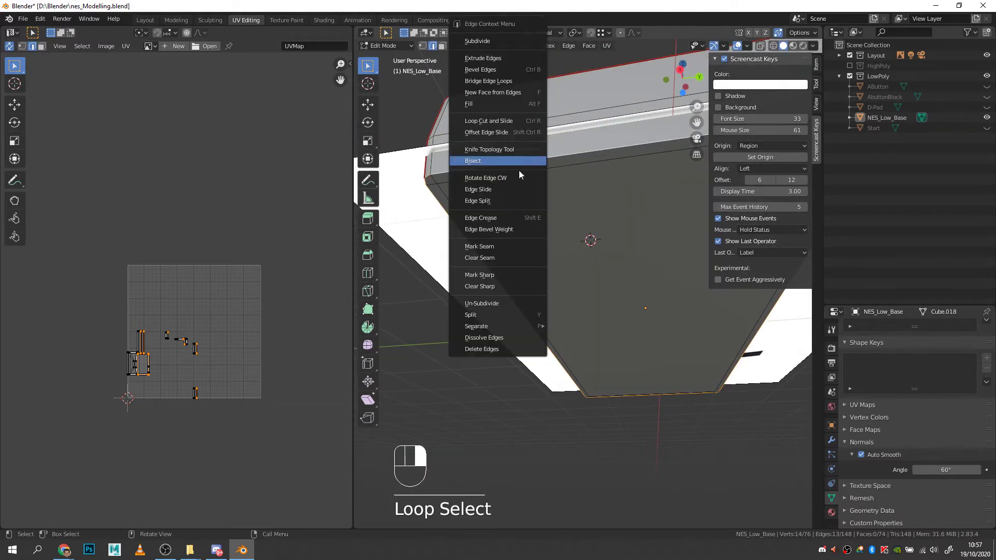
{"action": "left_click", "coordinate": [494, 247]}
Step: Mark the four outermost rim edges of the rectangular recess in the base's top face as seams
{"action": "middle_click_drag", "start_coordinate": [523, 214], "coordinate": [683, 291]}
{"action": "scroll", "coordinate": [613, 280], "scroll_direction": "up", "scroll_amount": 4}
{"action": "middle_click_drag", "start_coordinate": [611, 280], "coordinate": [586, 243]}
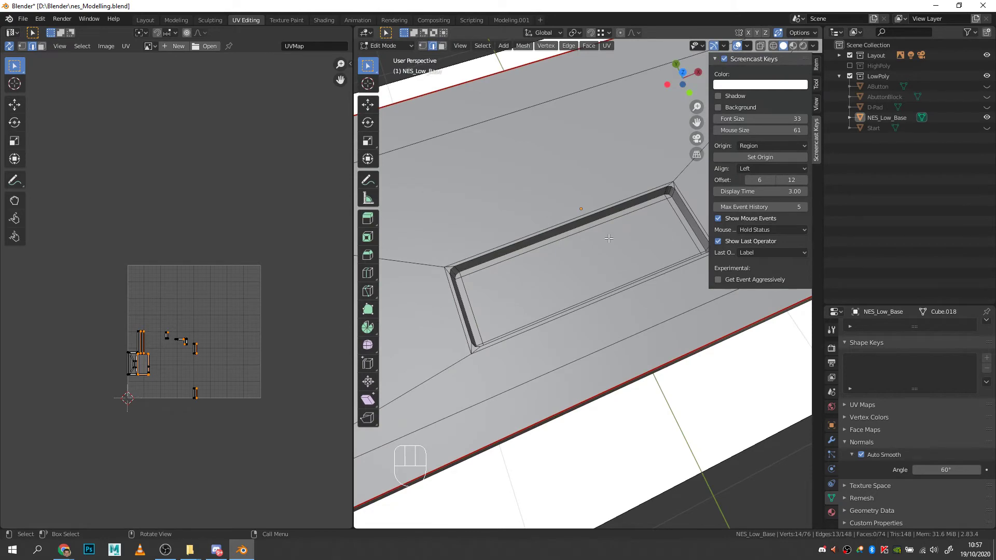
{"action": "key", "text": "alt+z"}
{"action": "middle_click_drag", "start_coordinate": [538, 283], "coordinate": [498, 247]}
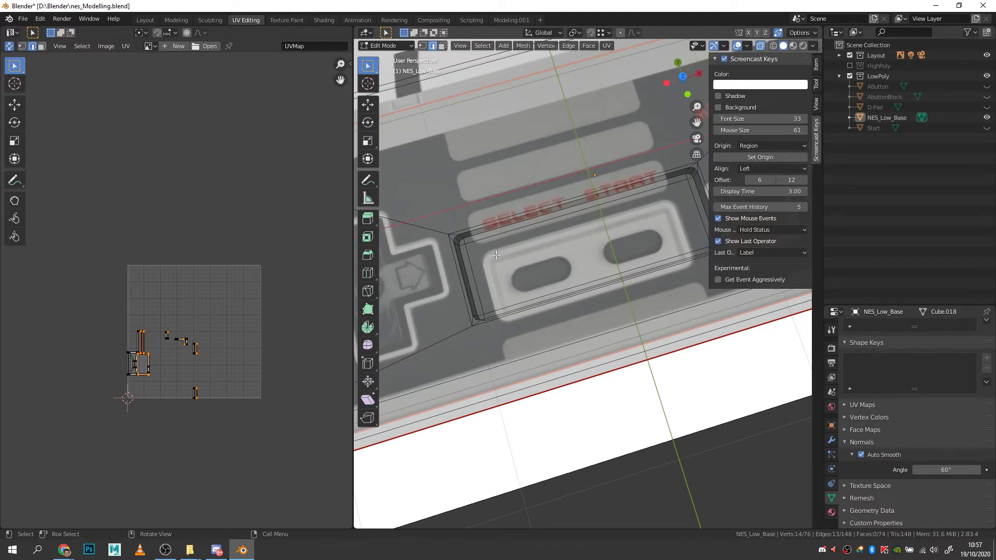
{"action": "left_click", "coordinate": [469, 227]}
{"action": "left_click", "coordinate": [451, 241], "text": "shift"}
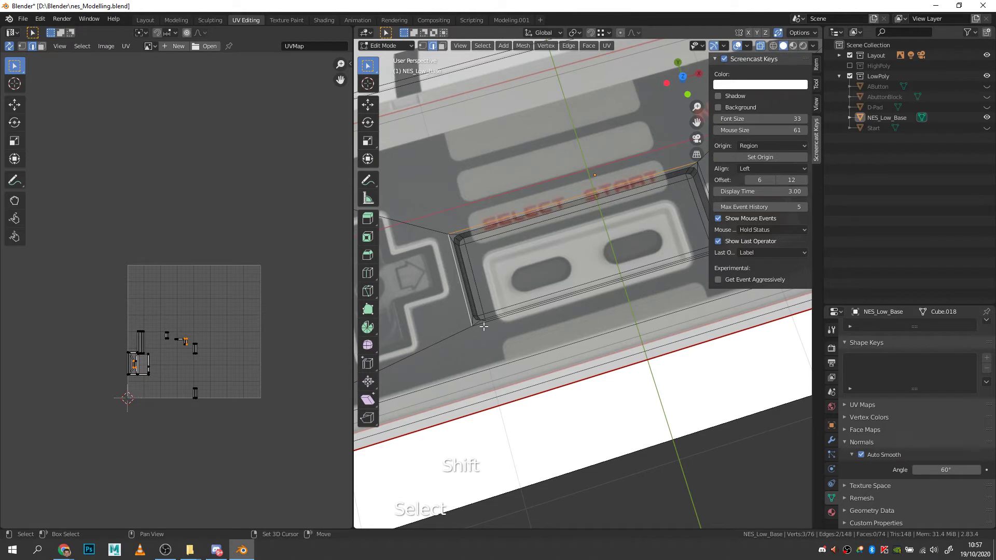
{"action": "left_click", "coordinate": [483, 323], "text": "shift"}
{"action": "key", "text": "ctrl+e"}
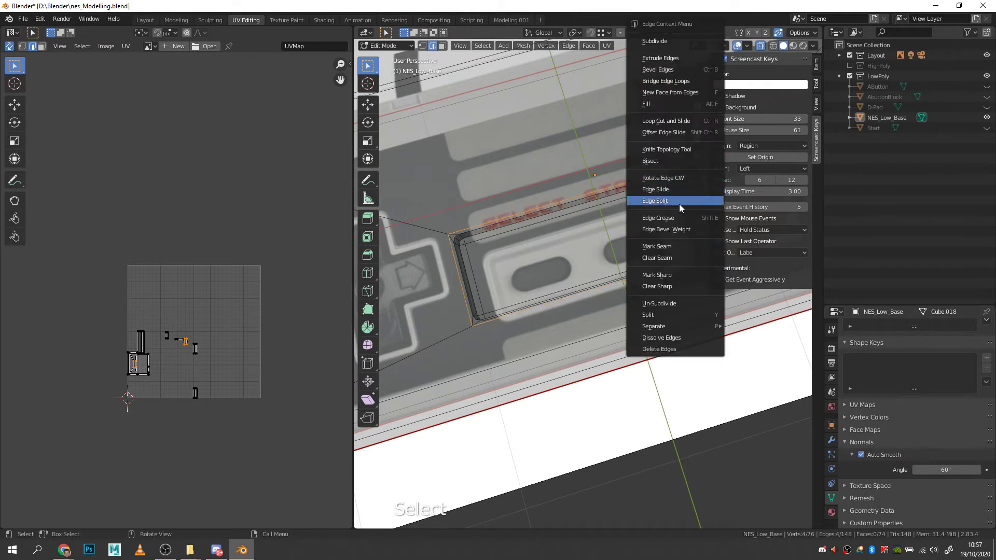
{"action": "left_click", "coordinate": [674, 245]}
Step: Select the complete edge loop around the recess floor, including its rounded corners, and mark it as a seam
{"action": "middle_click_drag", "start_coordinate": [557, 253], "coordinate": [620, 245]}
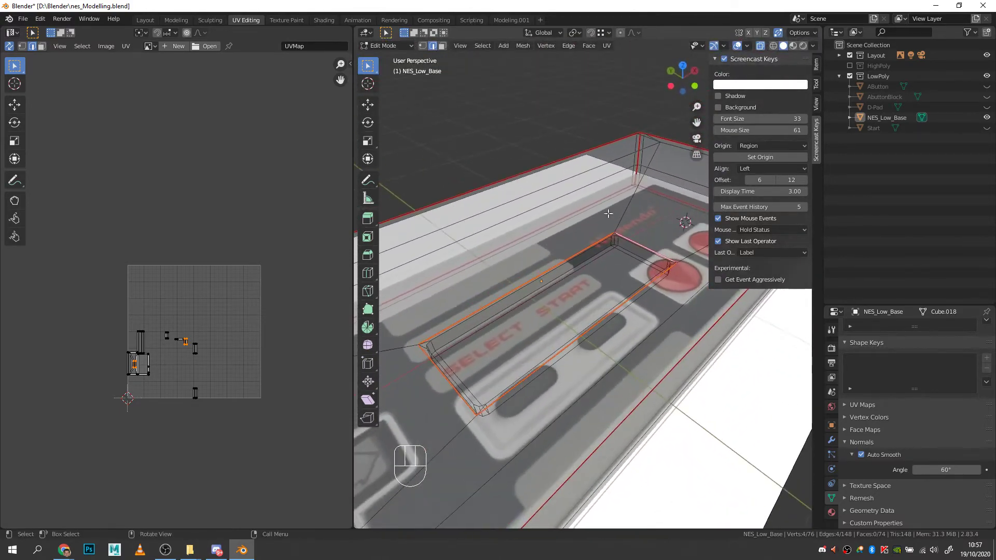
{"action": "scroll", "coordinate": [621, 245], "scroll_direction": "up", "scroll_amount": 3}
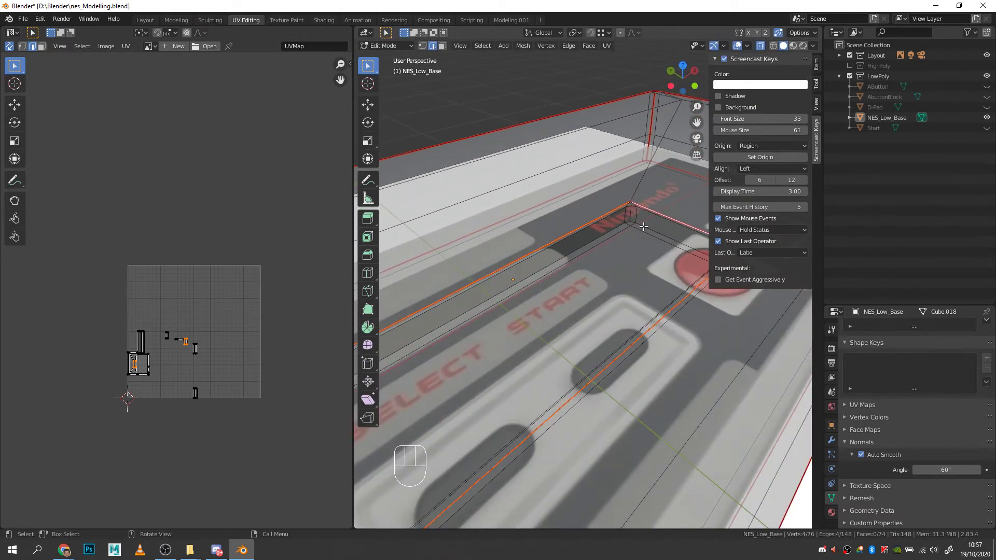
{"action": "left_click", "coordinate": [644, 227]}
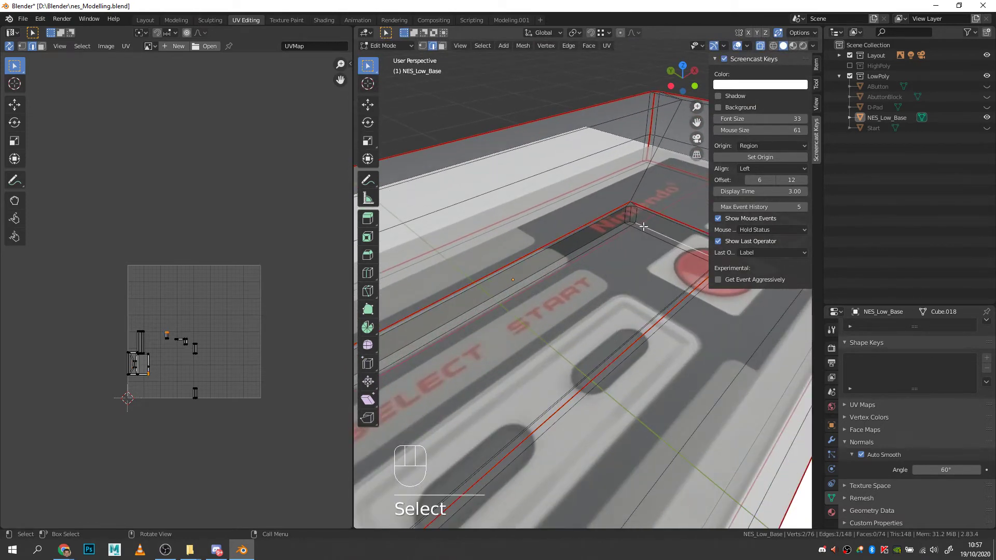
{"action": "left_click", "coordinate": [617, 230], "text": "alt+shift"}
{"action": "left_click", "coordinate": [639, 243], "text": "alt+shift"}
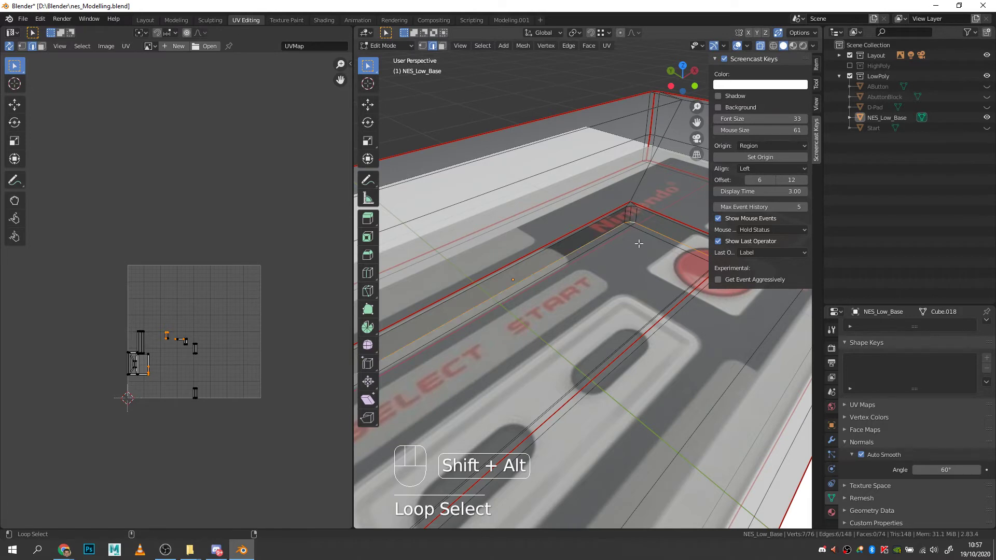
{"action": "middle_click_drag", "start_coordinate": [663, 314], "coordinate": [360, 387]}
{"action": "left_click", "coordinate": [456, 340], "text": "alt+shift"}
{"action": "left_click", "coordinate": [665, 315], "text": "alt+shift"}
{"action": "key", "text": "alt+z"}
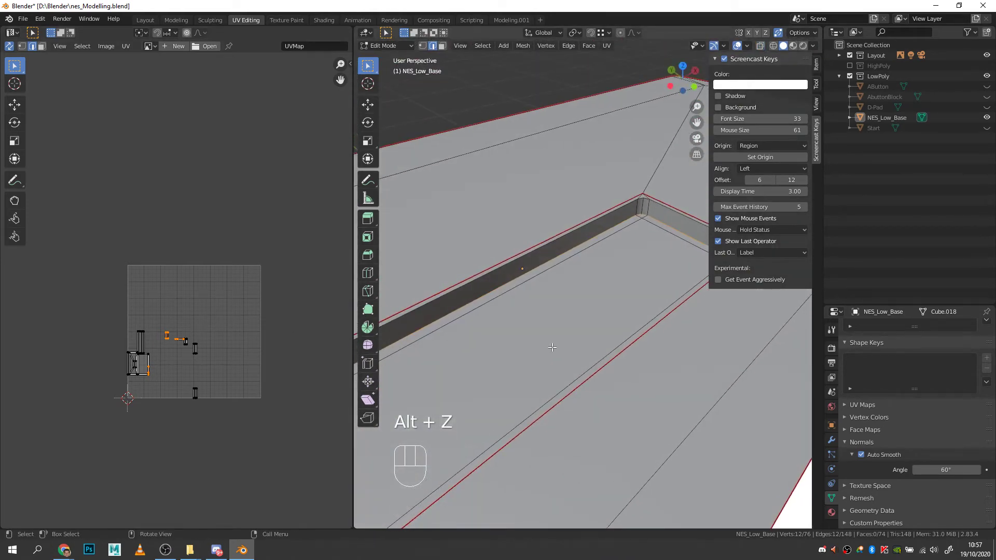
{"action": "right_click", "coordinate": [503, 281]}
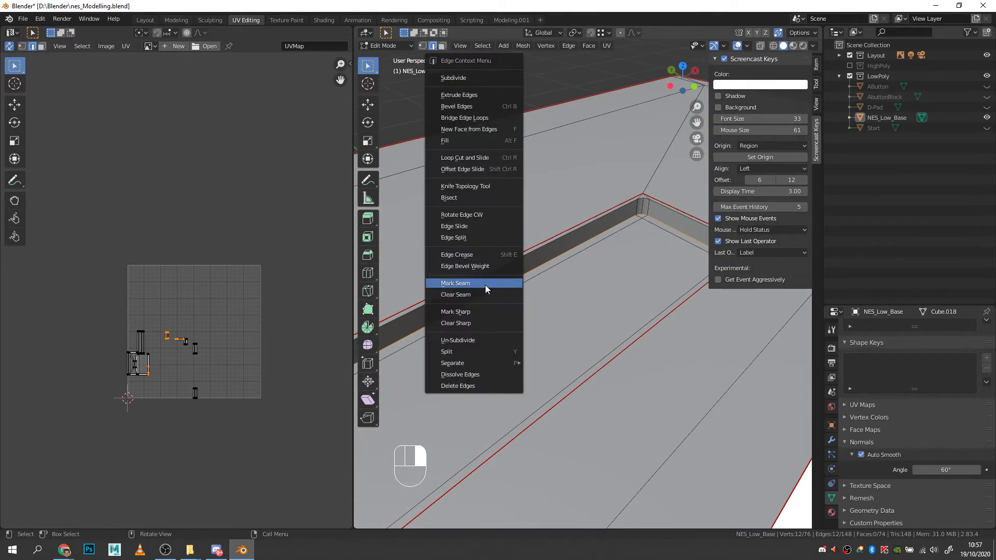
{"action": "left_click", "coordinate": [485, 285]}
Step: Select the complete edge loop along the upper edge of the recess walls, just inside the rim, and mark it as a seam
{"action": "middle_click_drag", "start_coordinate": [632, 270], "coordinate": [456, 258]}
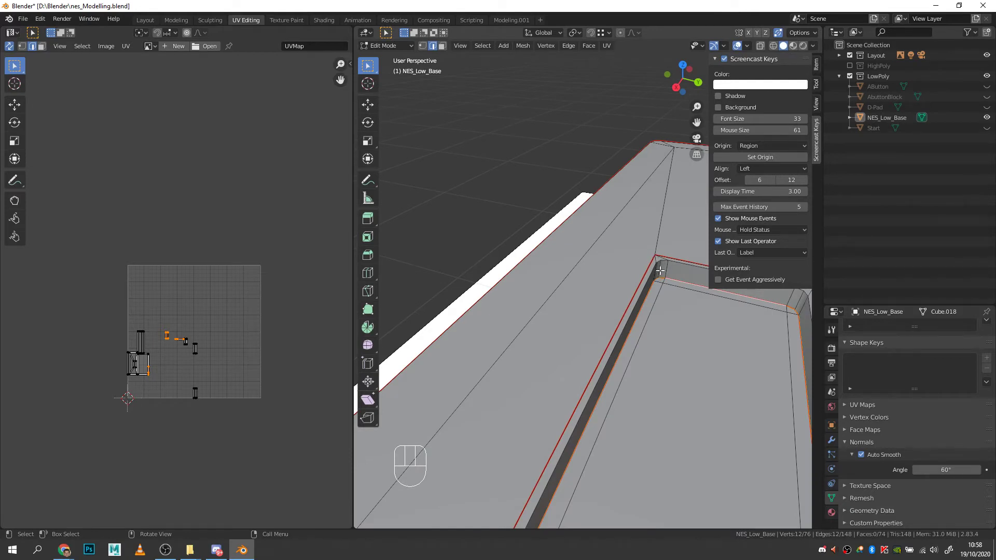
{"action": "middle_click_drag", "start_coordinate": [656, 267], "coordinate": [465, 281]}
{"action": "left_click", "coordinate": [419, 278]}
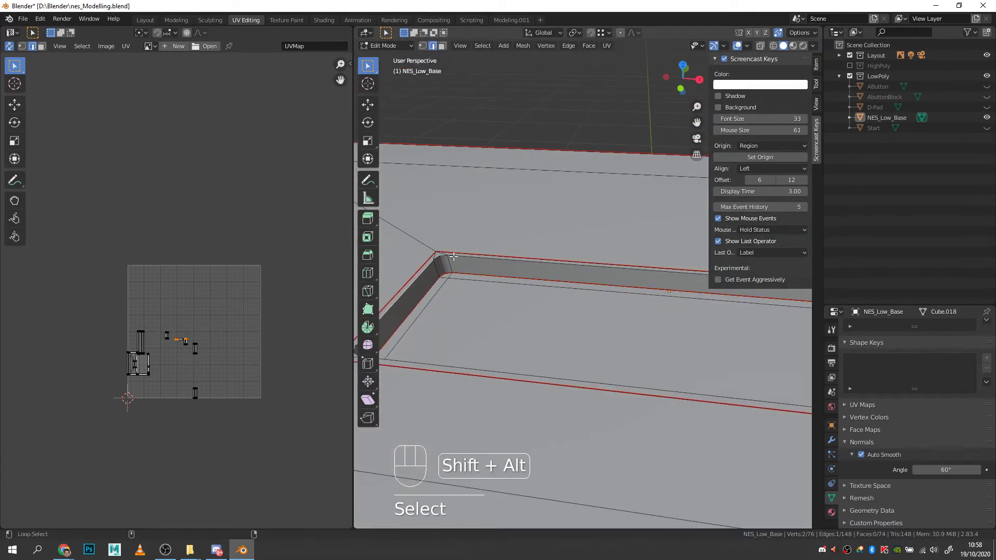
{"action": "left_click", "coordinate": [454, 256], "text": "alt+shift"}
{"action": "left_click", "coordinate": [437, 260], "text": "alt+shift"}
{"action": "middle_click_drag", "start_coordinate": [438, 260], "coordinate": [544, 291]}
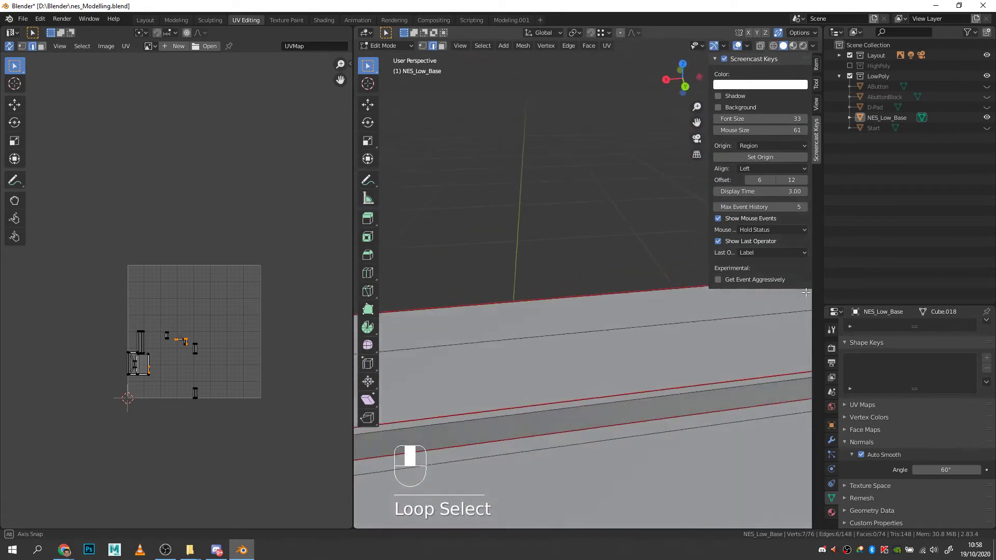
{"action": "left_click", "coordinate": [706, 396], "text": "alt+shift"}
{"action": "middle_click_drag", "start_coordinate": [706, 396], "coordinate": [563, 295]}
{"action": "left_click", "coordinate": [509, 280], "text": "alt+shift"}
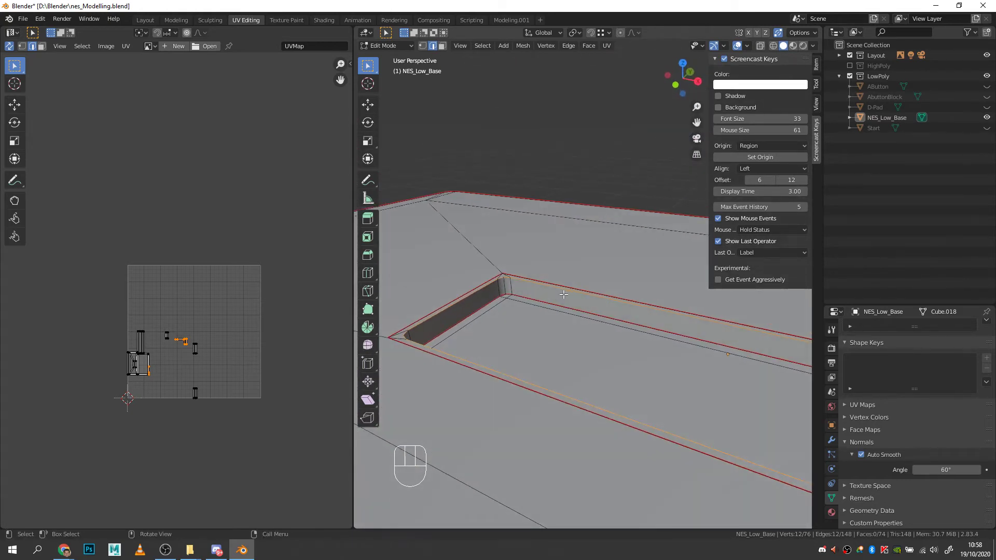
{"action": "right_click", "coordinate": [507, 279]}
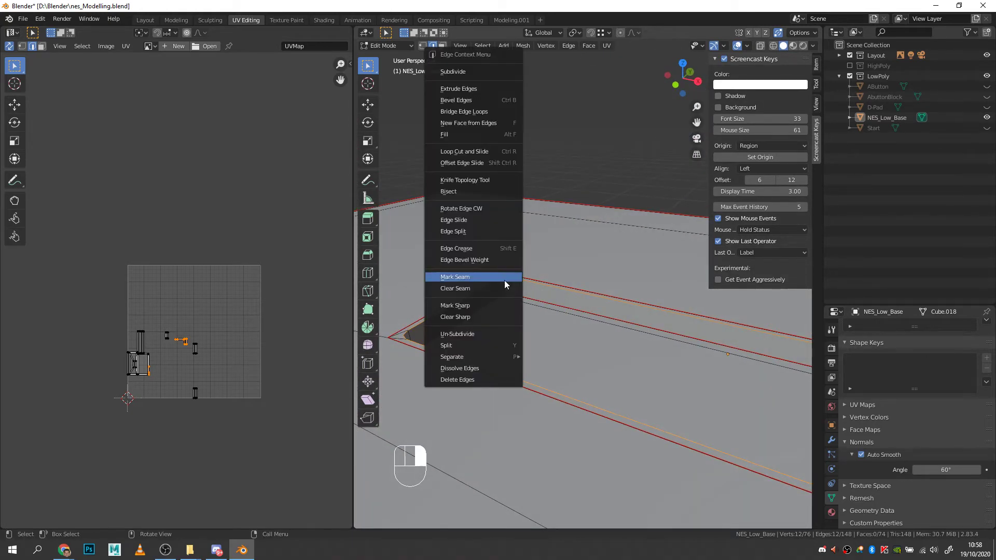
{"action": "left_click", "coordinate": [473, 281]}
Step: Mark one vertical edge at a corner of the recess wall as a seam
{"action": "left_click", "coordinate": [504, 286]}
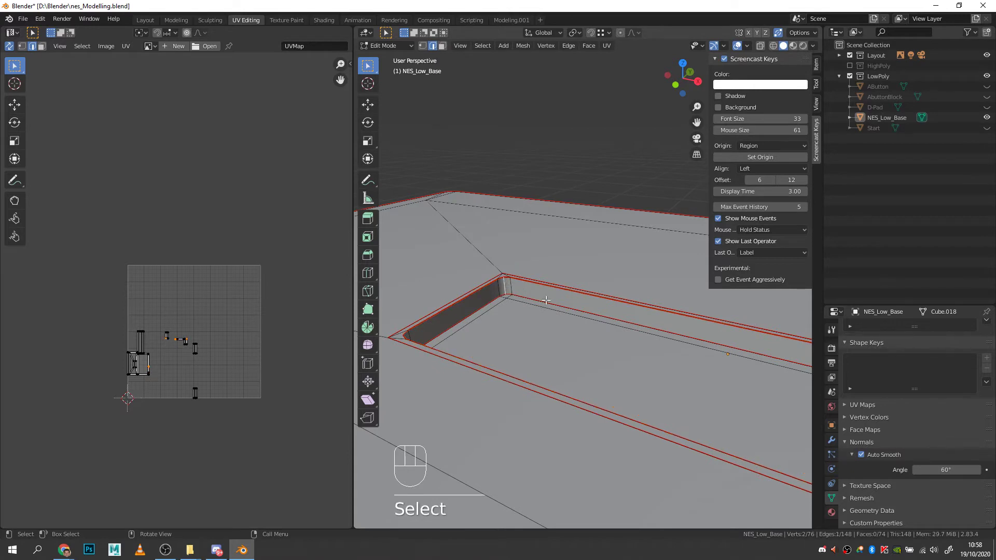
{"action": "right_click", "coordinate": [502, 283]}
{"action": "left_click", "coordinate": [500, 282]}
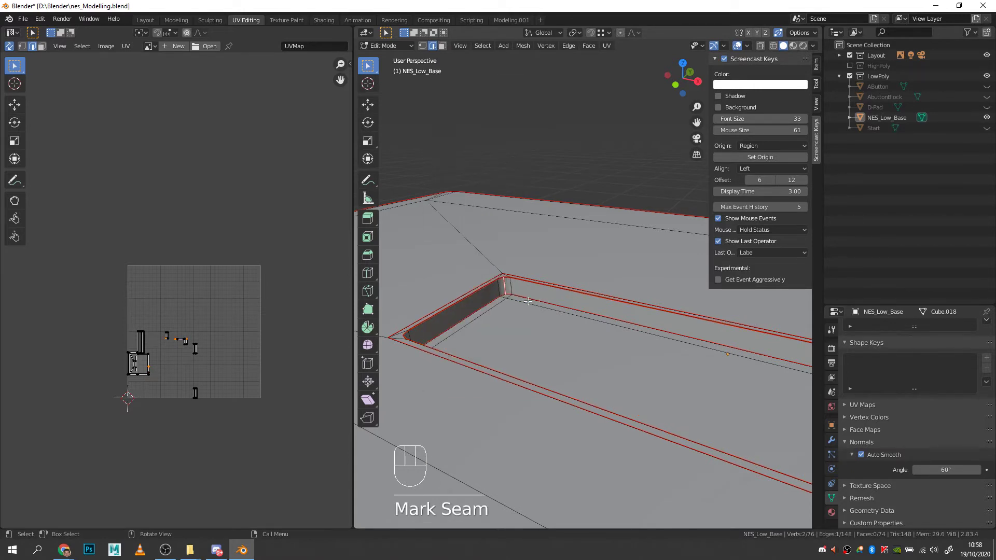
Step: Unwrap the entire NES_Low_Base mesh and move its UV islands clear above the UV square
{"action": "middle_click_drag", "start_coordinate": [500, 282], "coordinate": [536, 297]}
{"action": "middle_click_drag", "start_coordinate": [469, 311], "coordinate": [601, 360]}
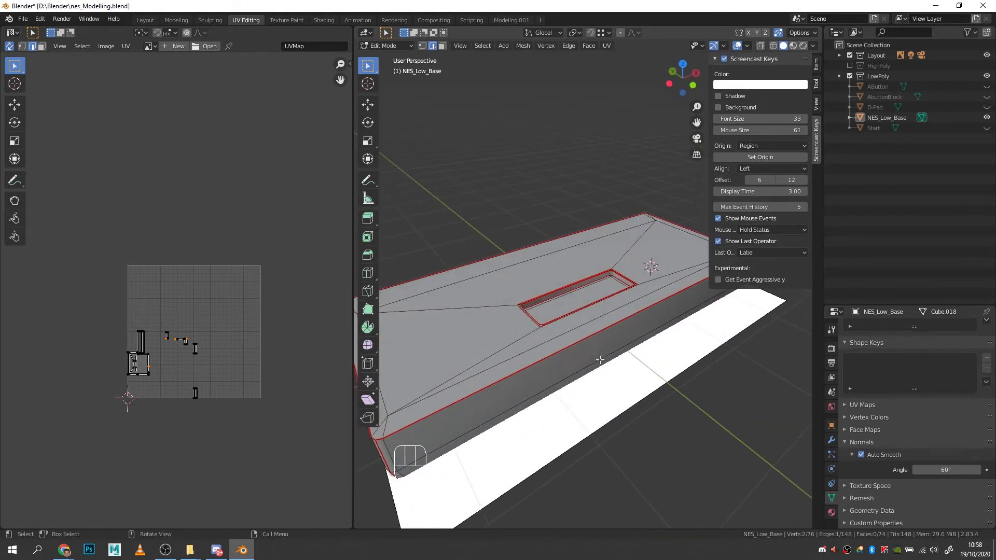
{"action": "key", "text": "a"}
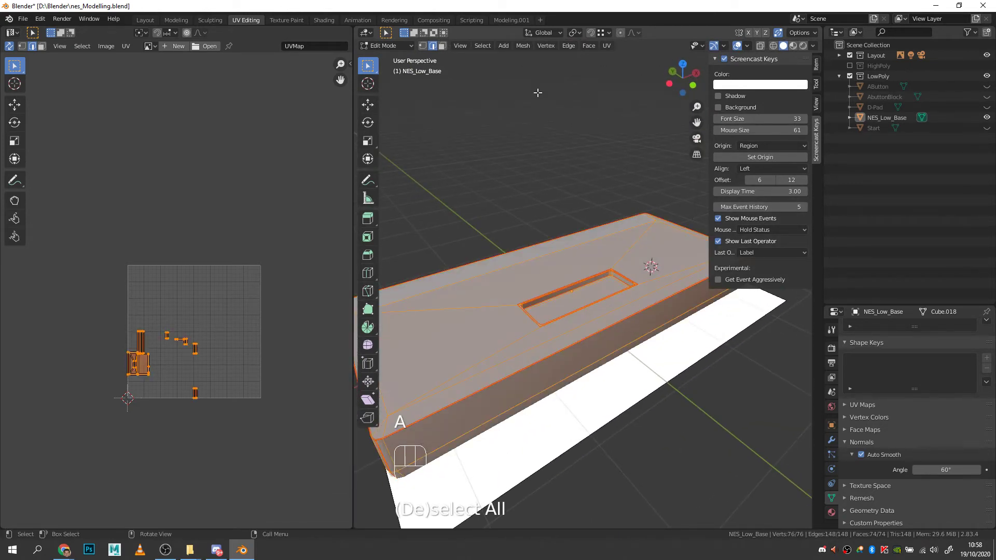
{"action": "left_click", "coordinate": [606, 45]}
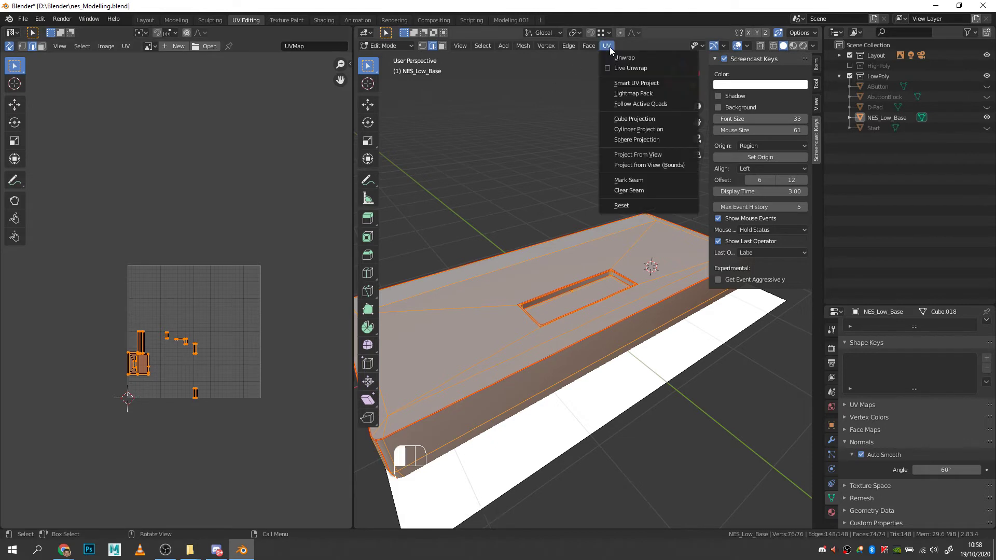
{"action": "left_click", "coordinate": [626, 57]}
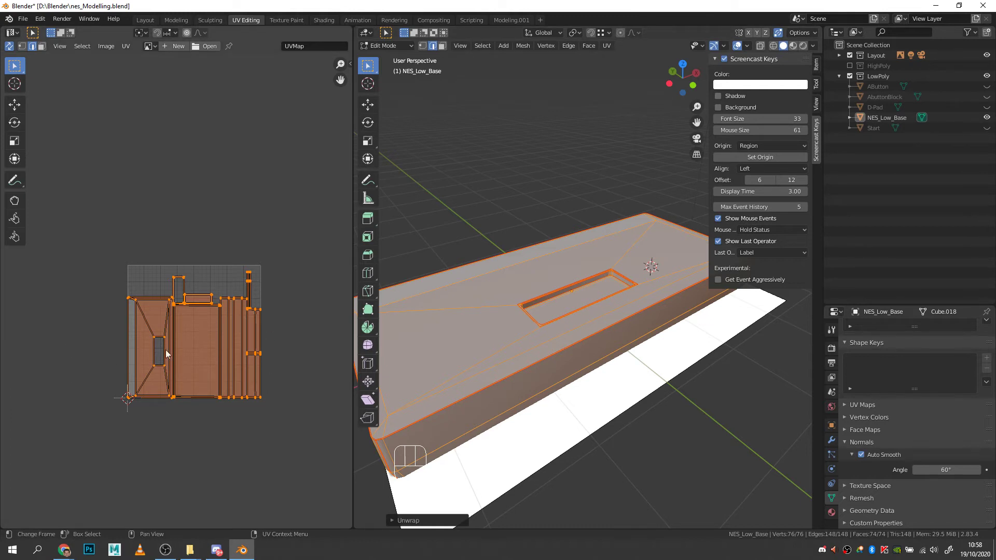
{"action": "key", "text": "g"}
{"action": "left_click", "coordinate": [204, 141]}
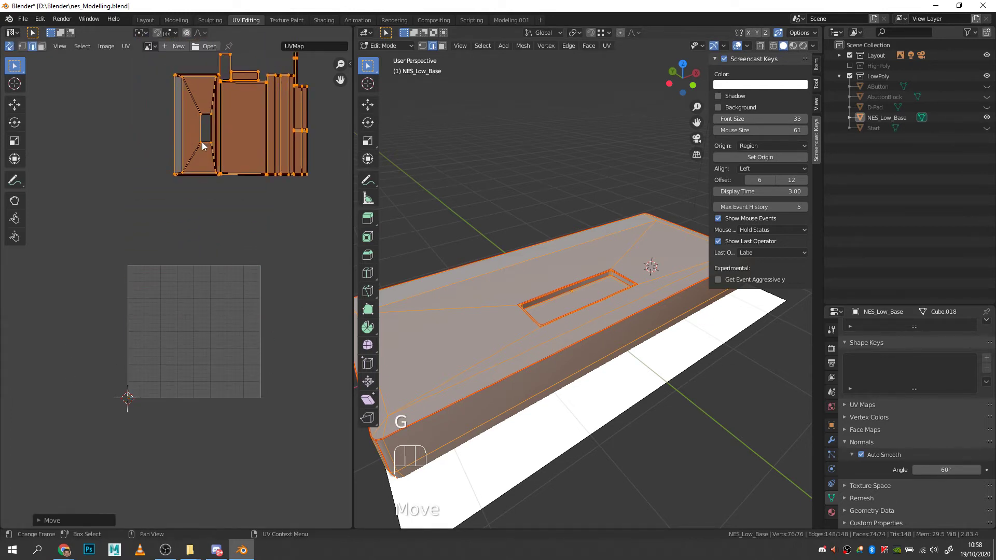
Step: Leave Edit Mode, hide NES_Low_Base, show and select the Start object, and exclude the Layout collection
{"action": "key", "text": "Tab"}
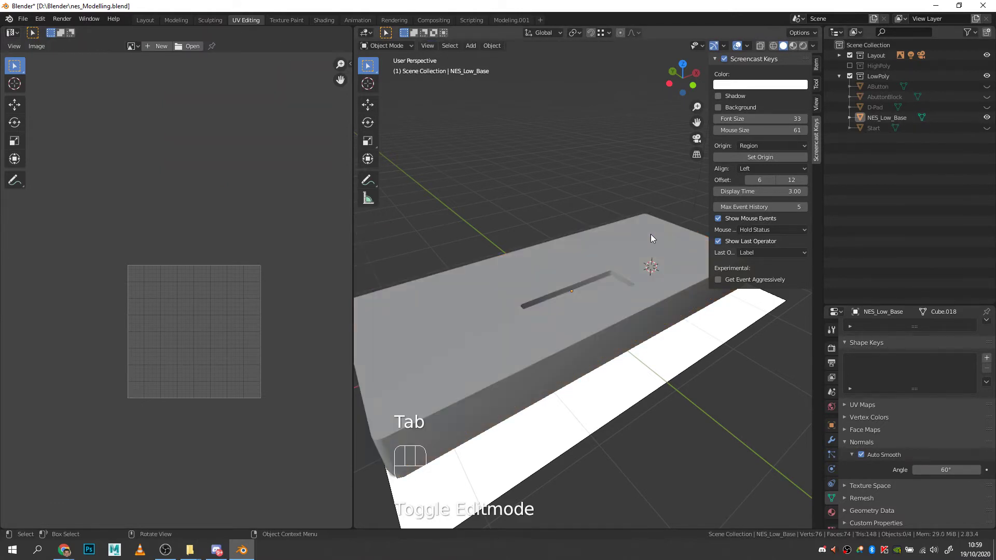
{"action": "left_click", "coordinate": [987, 117]}
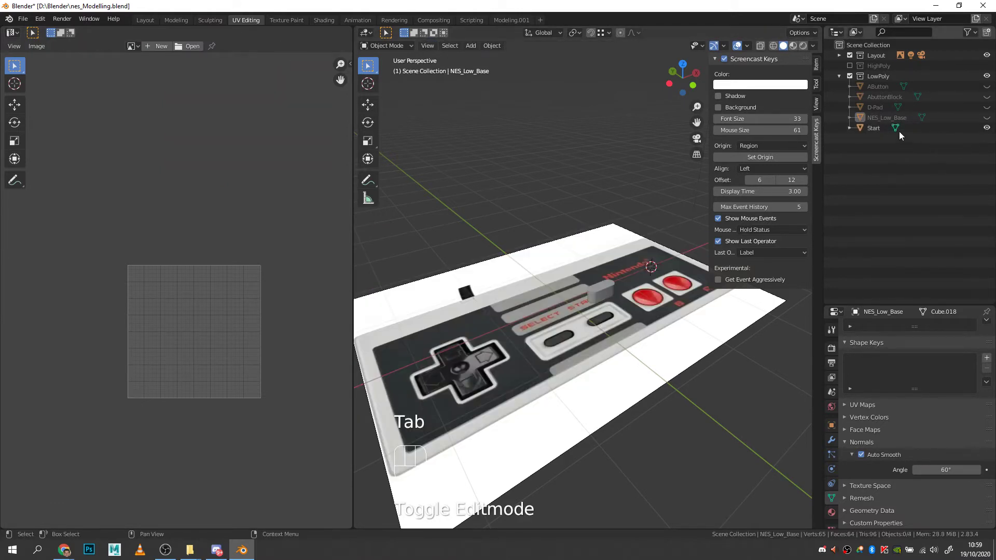
{"action": "left_click", "coordinate": [873, 129]}
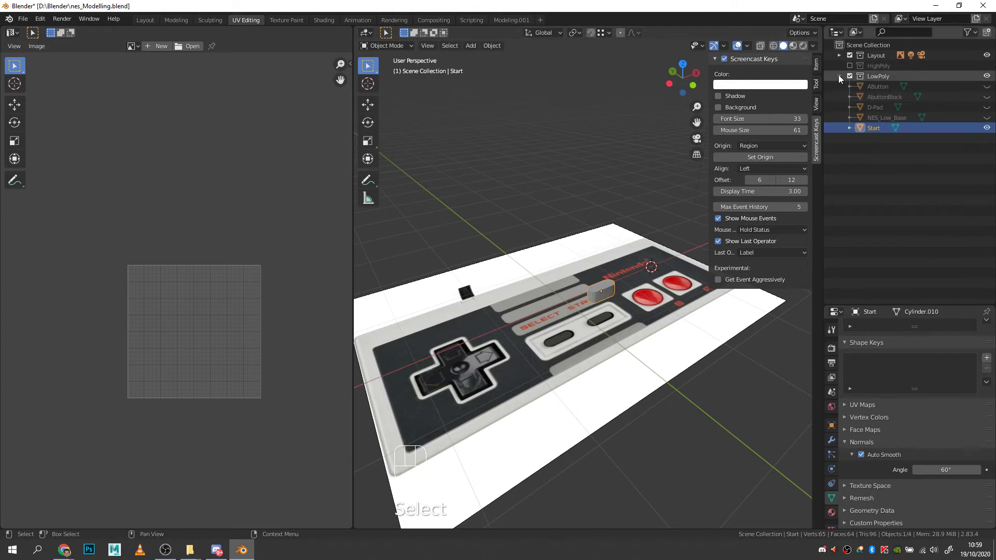
{"action": "left_click", "coordinate": [850, 55]}
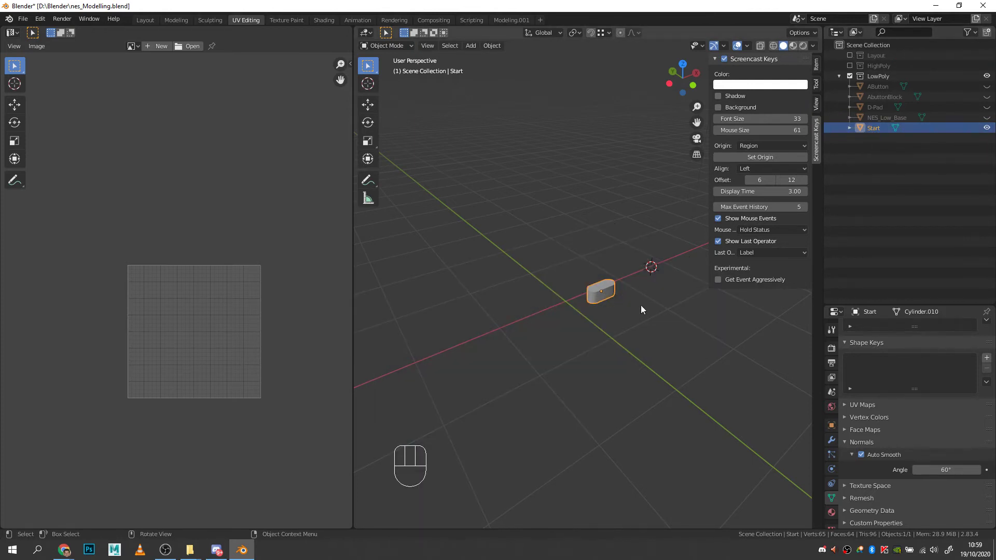
Step: Edit the Start object in edge mode and mark the edge loop around its top face as a seam
{"action": "left_click", "coordinate": [609, 291]}
{"action": "key", "text": "KP_Decimal"}
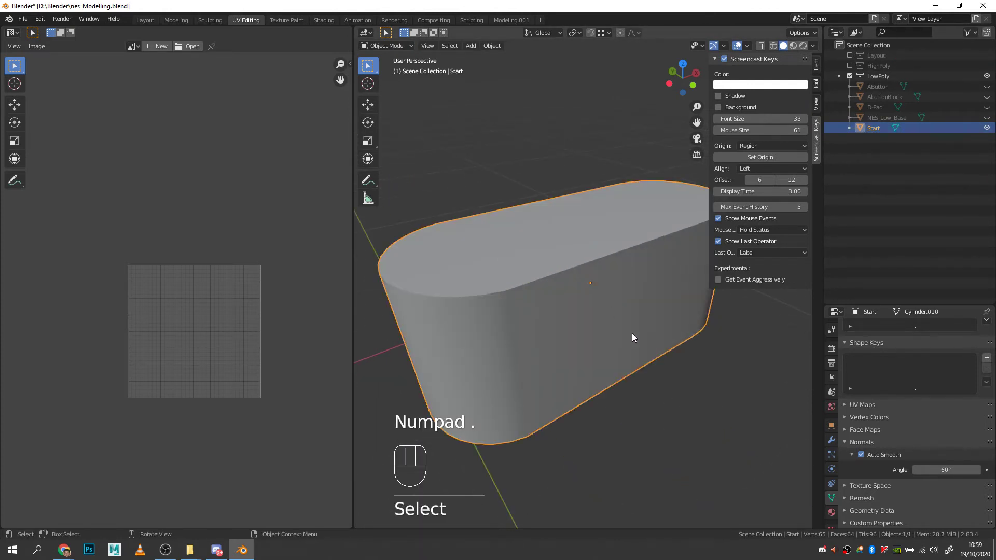
{"action": "middle_click_drag", "start_coordinate": [632, 333], "coordinate": [481, 260]}
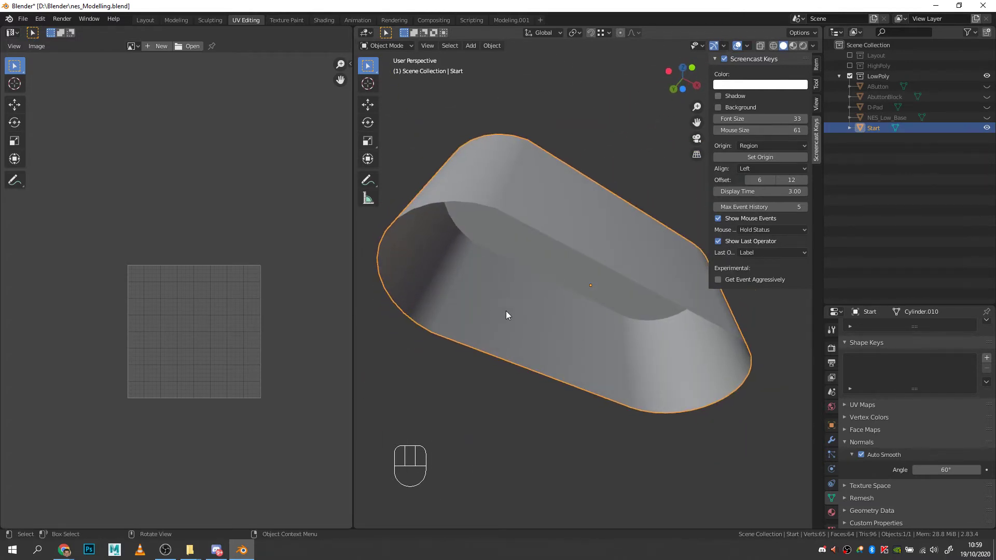
{"action": "middle_click_drag", "start_coordinate": [507, 313], "coordinate": [524, 407]}
{"action": "key", "text": "Tab"}
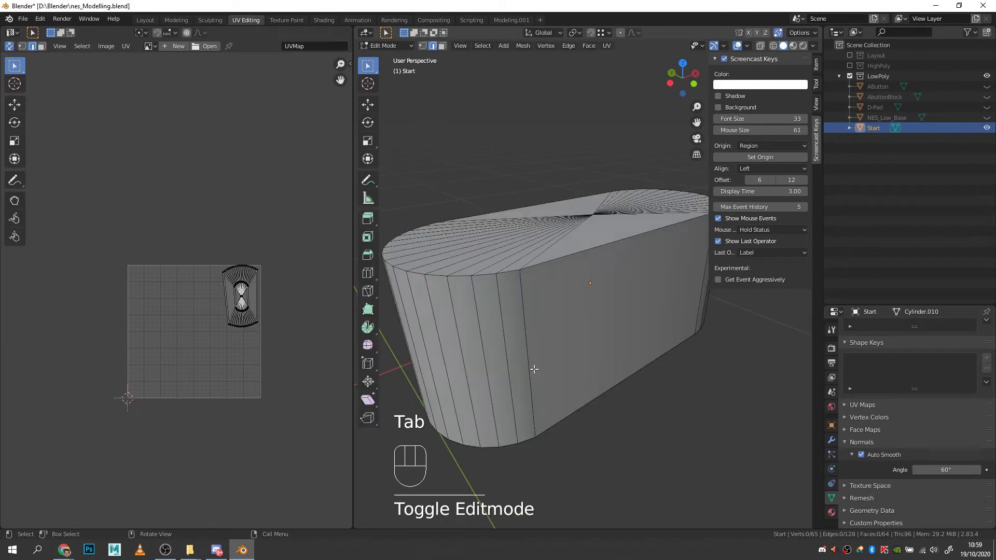
{"action": "key", "text": "2"}
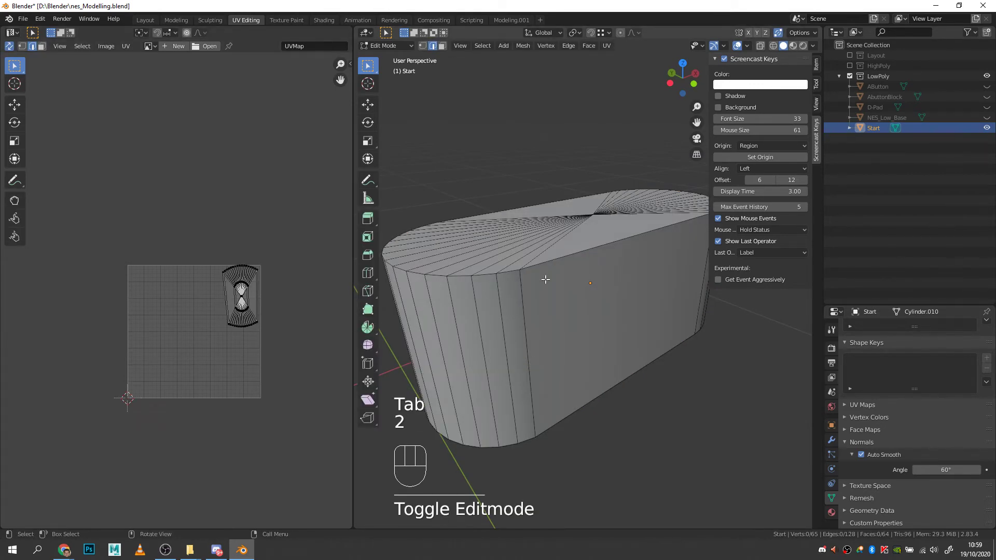
{"action": "left_click", "coordinate": [547, 263]}
{"action": "left_click", "coordinate": [547, 263], "text": "alt"}
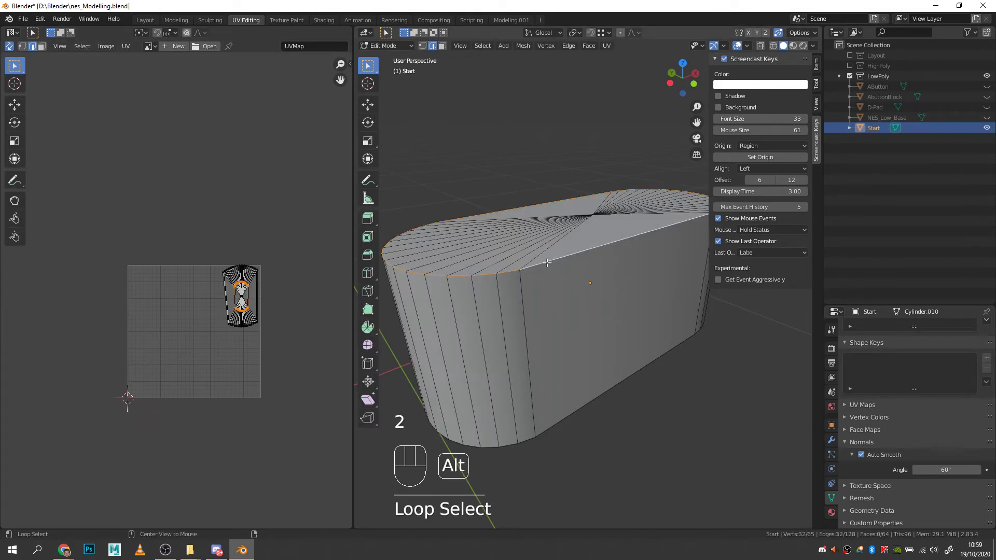
{"action": "right_click", "coordinate": [547, 262]}
{"action": "left_click", "coordinate": [547, 263]}
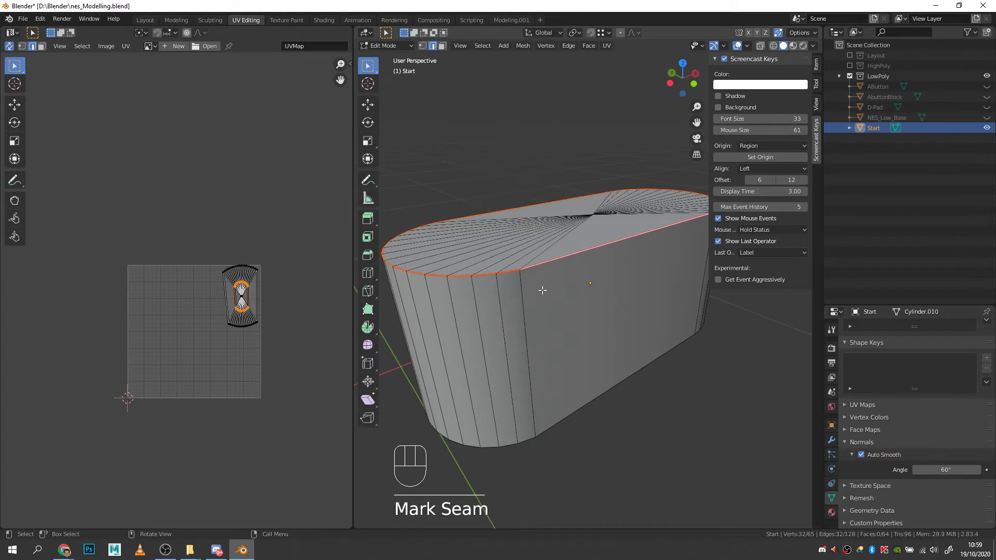
Step: Mark the Start button's vertical edge where the flat side meets the rounded end as a seam
{"action": "left_click", "coordinate": [522, 300]}
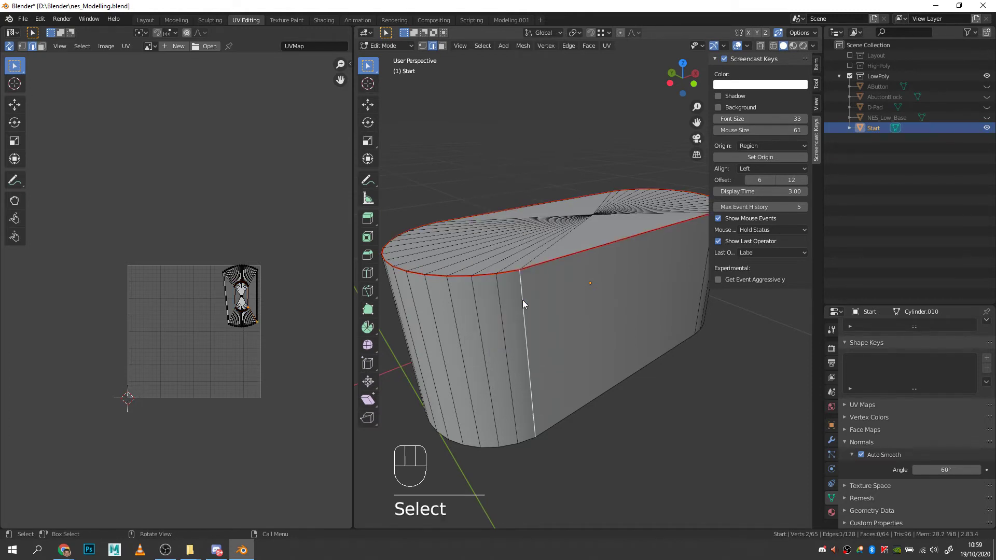
{"action": "right_click", "coordinate": [519, 298]}
{"action": "left_click", "coordinate": [516, 297]}
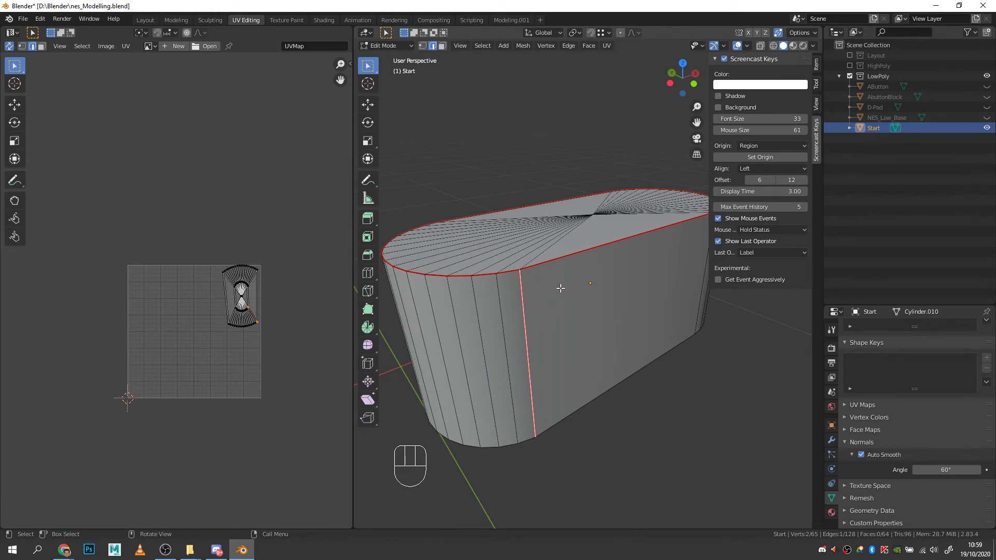
Step: Unwrap the entire Start mesh along its marked seams
{"action": "key", "text": "a"}
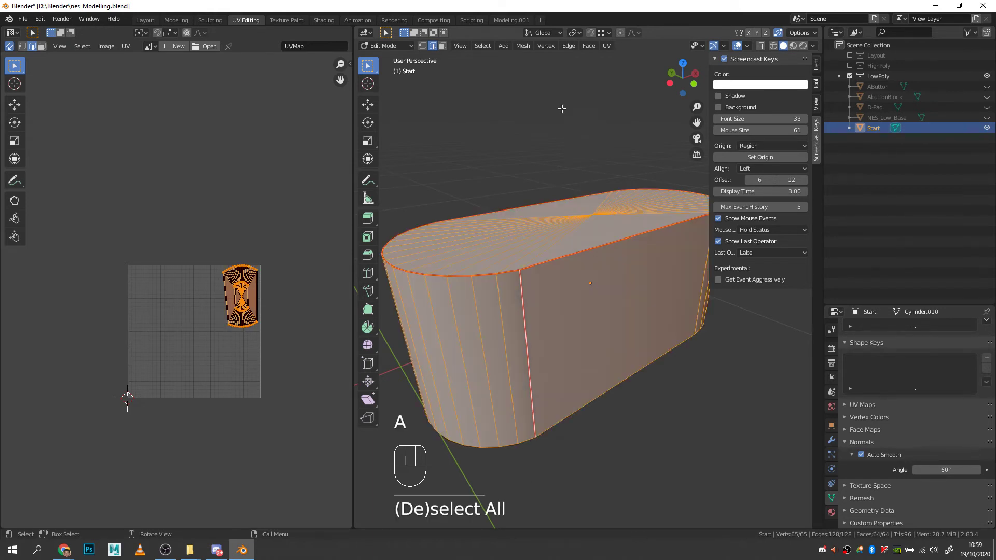
{"action": "left_click", "coordinate": [606, 46]}
{"action": "left_click", "coordinate": [615, 58]}
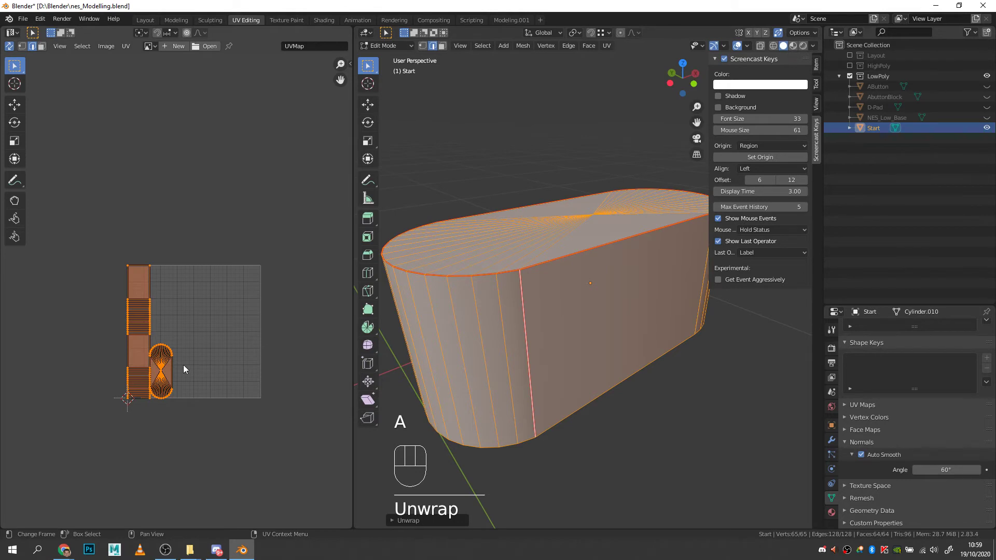
Step: Select the Start button's long flat side face opposite the vertical seam and compare it with its place in the unwrapped strip
{"action": "middle_click_drag", "start_coordinate": [617, 386], "coordinate": [597, 236]}
{"action": "left_click", "coordinate": [598, 235]}
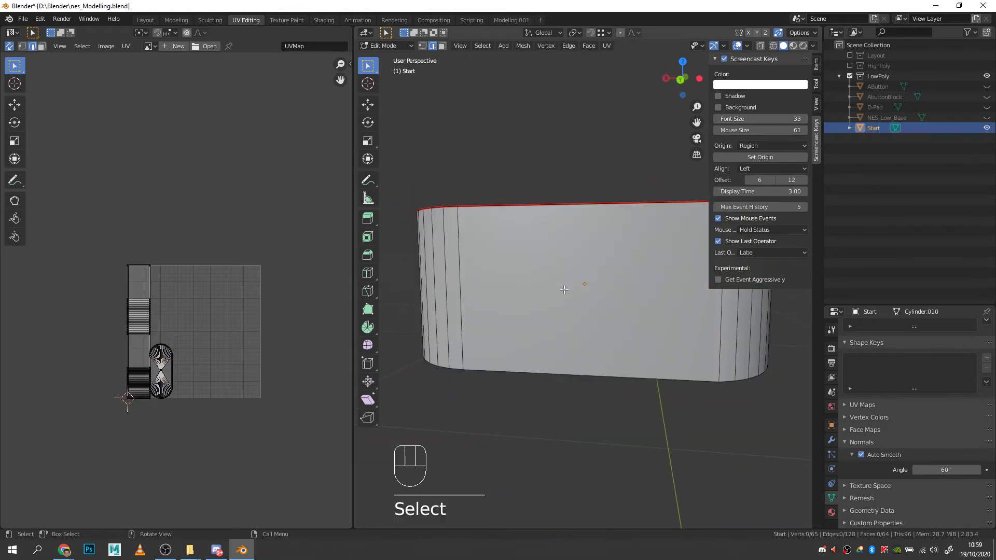
{"action": "key", "text": "3"}
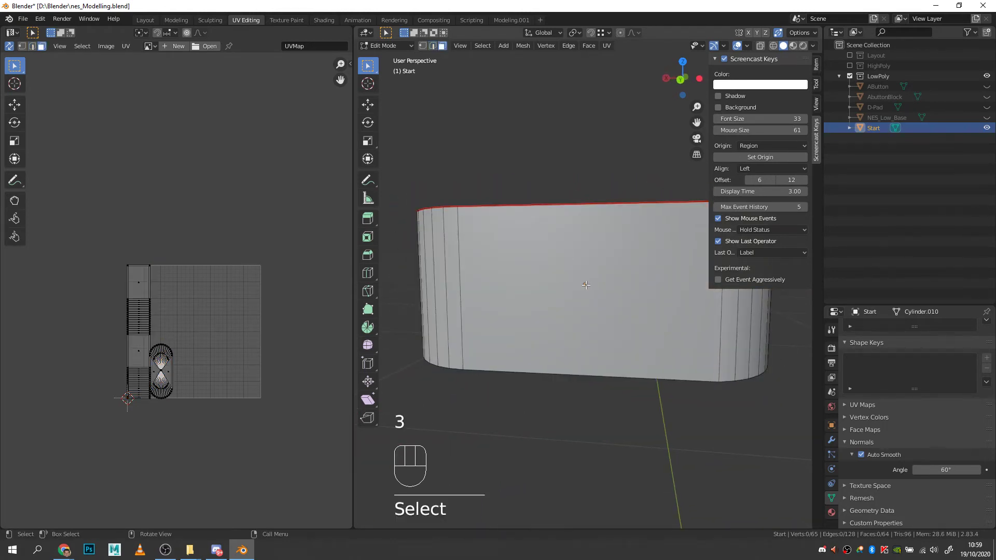
{"action": "left_click", "coordinate": [586, 285]}
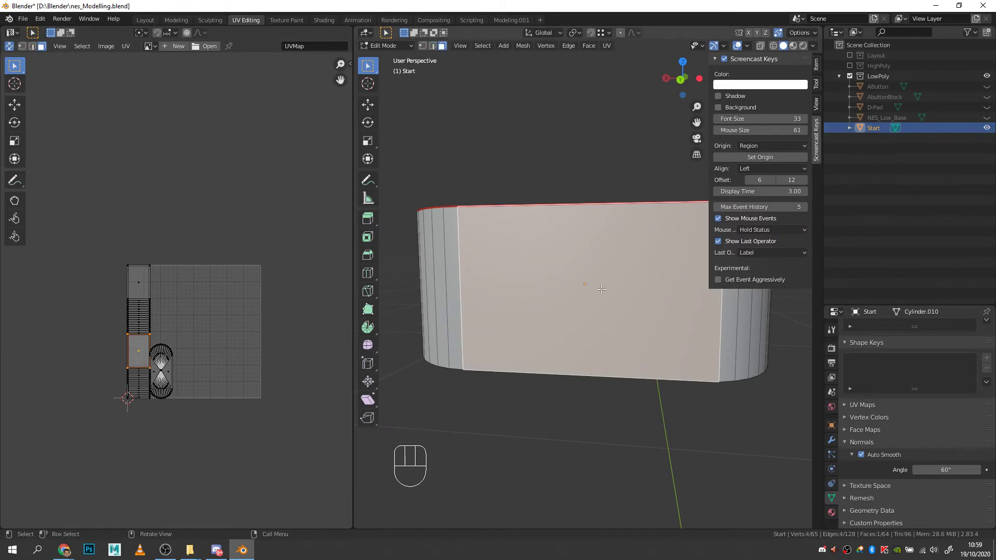
{"action": "mouse_move", "coordinate": [593, 305]}
{"action": "middle_mouse_down"}
{"action": "mouse_move", "coordinate": [571, 332]}
{"action": "mouse_move", "coordinate": [580, 305]}
{"action": "middle_mouse_up"}
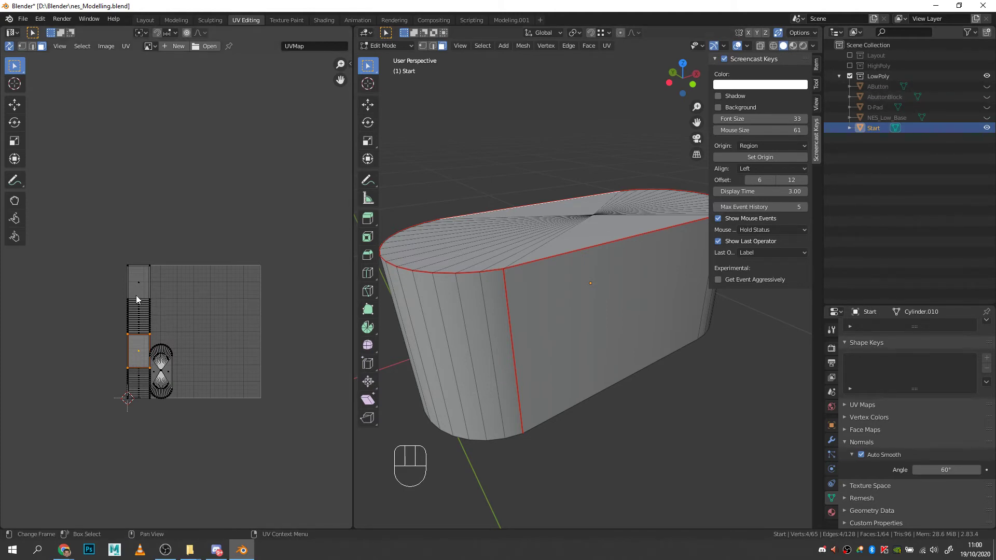
Step: Select all of Start's UV islands and move them outside the UV square, beyond its lower right corner
{"action": "left_click_drag", "start_coordinate": [181, 258], "coordinate": [106, 437]}
{"action": "key", "text": "g"}
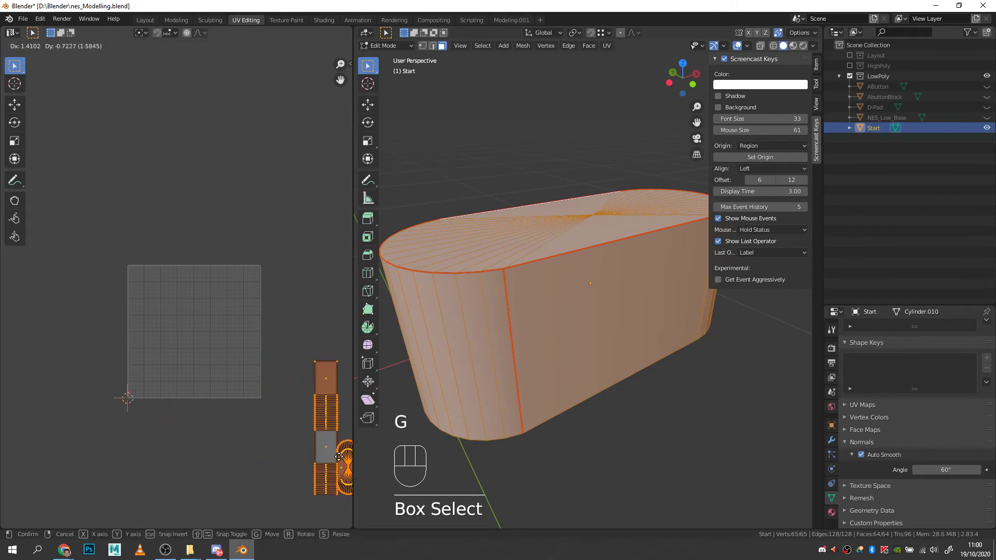
{"action": "left_click", "coordinate": [338, 463]}
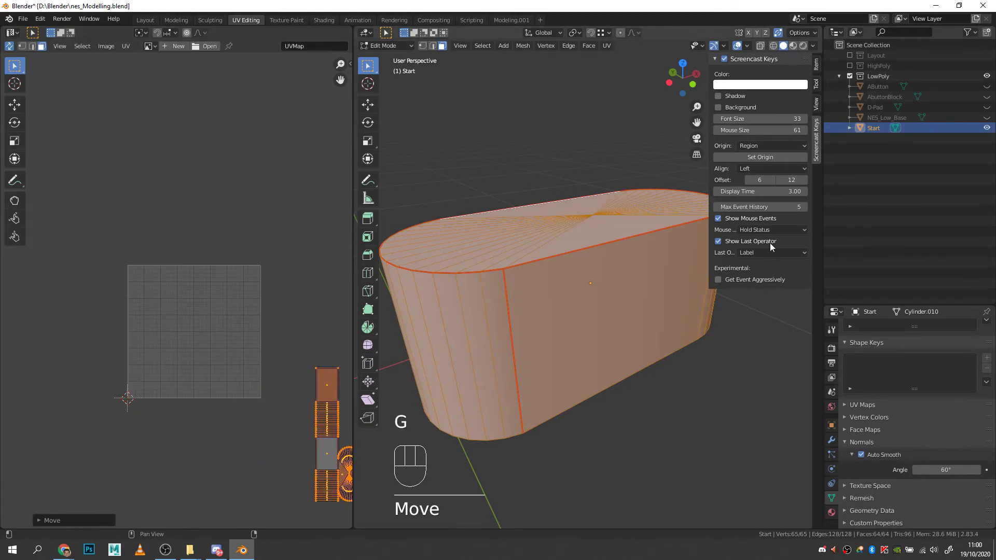
Step: Show the NES_Low_Base, D-Pad, AbuttonBlock and AButton objects again, and leave Edit Mode
{"action": "left_click", "coordinate": [987, 127]}
{"action": "left_click", "coordinate": [987, 127]}
{"action": "left_click", "coordinate": [987, 117]}
{"action": "left_click", "coordinate": [987, 107]}
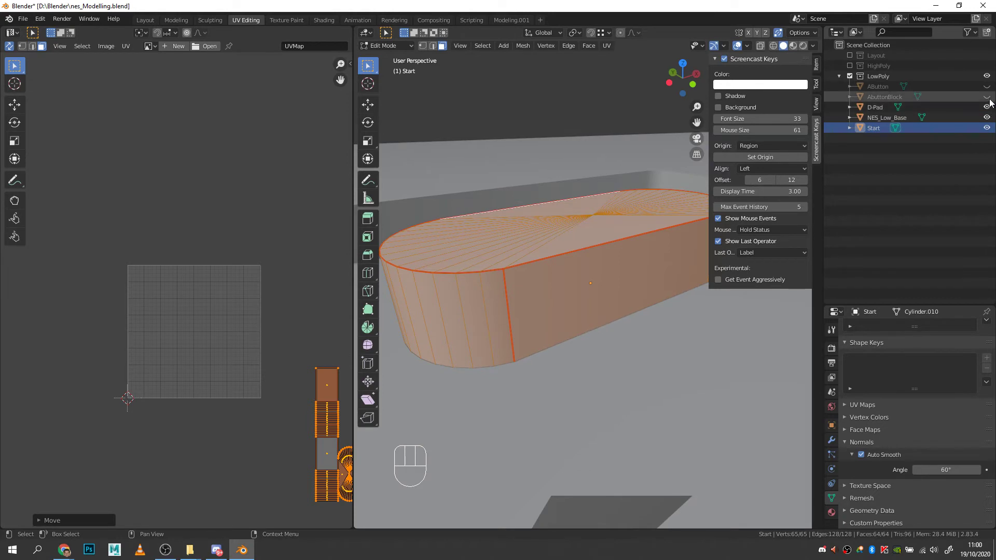
{"action": "left_click", "coordinate": [987, 96]}
{"action": "left_click", "coordinate": [987, 86]}
{"action": "key", "text": "Tab"}
{"action": "middle_click_drag", "start_coordinate": [544, 207], "coordinate": [443, 244]}
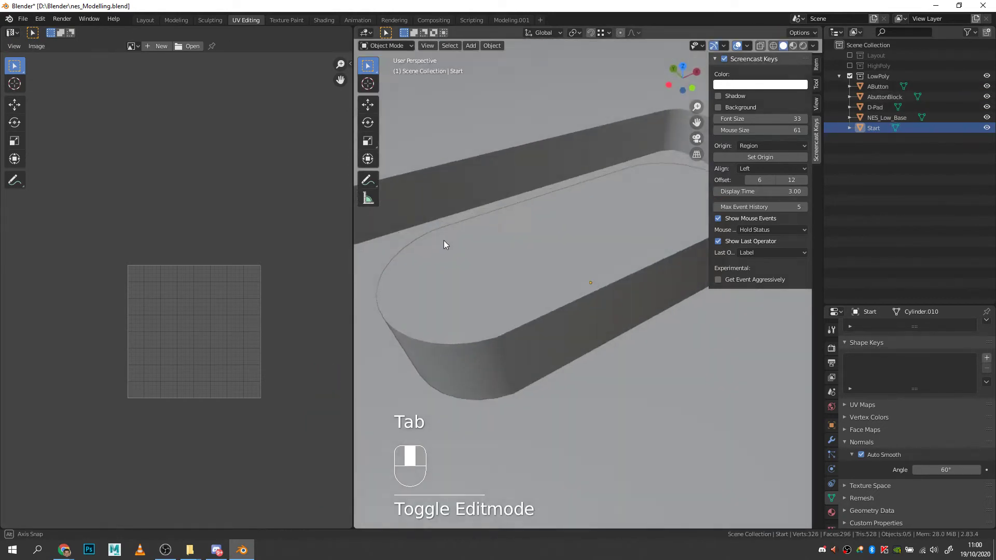
{"action": "scroll", "coordinate": [461, 231], "scroll_direction": "down", "scroll_amount": 10}
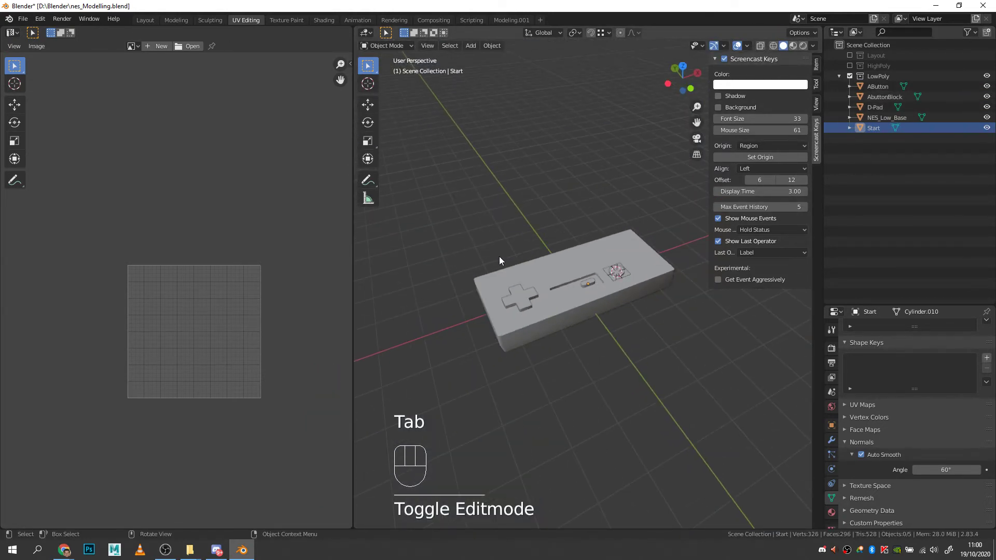
Step: Select all five low-poly objects and edit them together with UV sync selection on, so all their UV islands are shown
{"action": "key", "text": "a"}
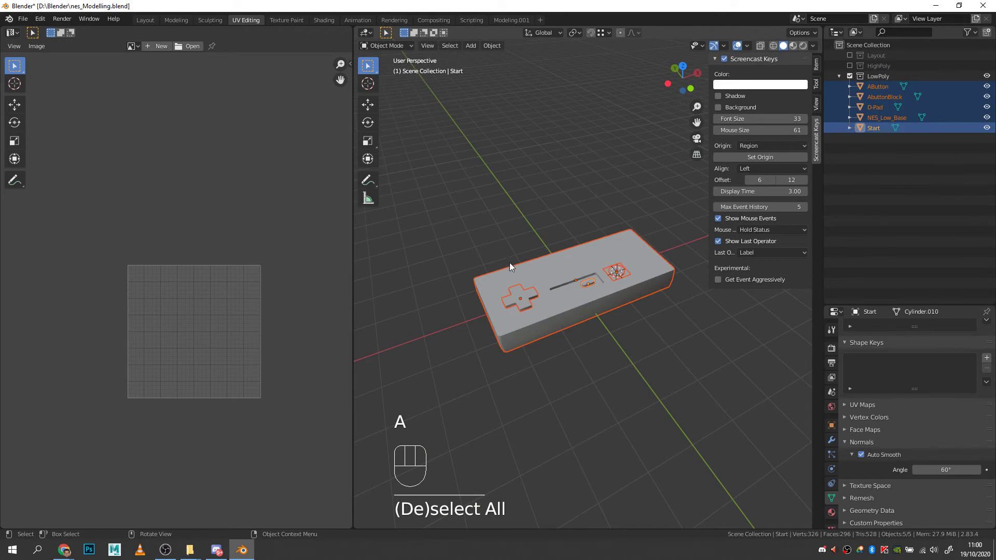
{"action": "key", "text": "Tab"}
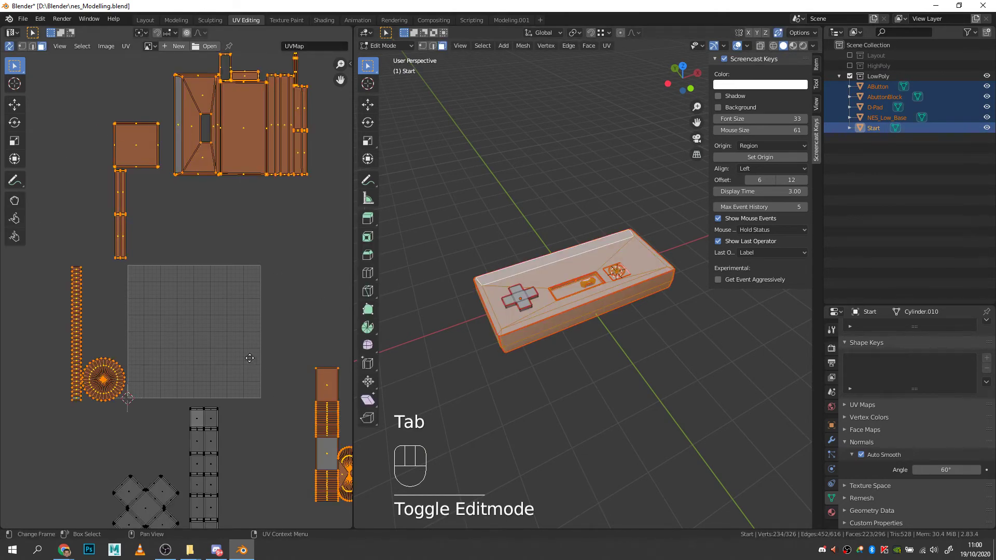
{"action": "middle_click_drag", "start_coordinate": [250, 358], "coordinate": [206, 340]}
{"action": "scroll", "coordinate": [207, 341], "scroll_direction": "down", "scroll_amount": 1}
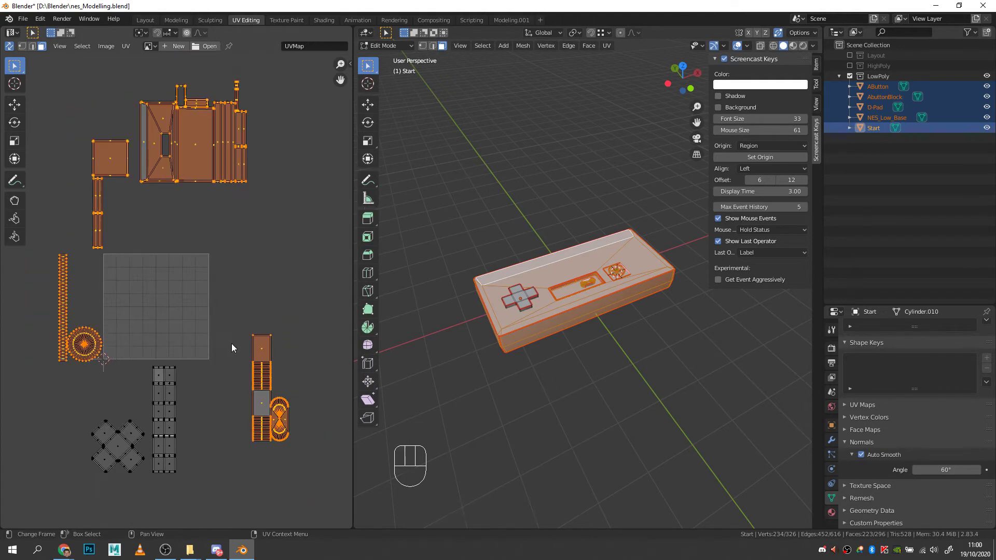
{"action": "left_click", "coordinate": [10, 47]}
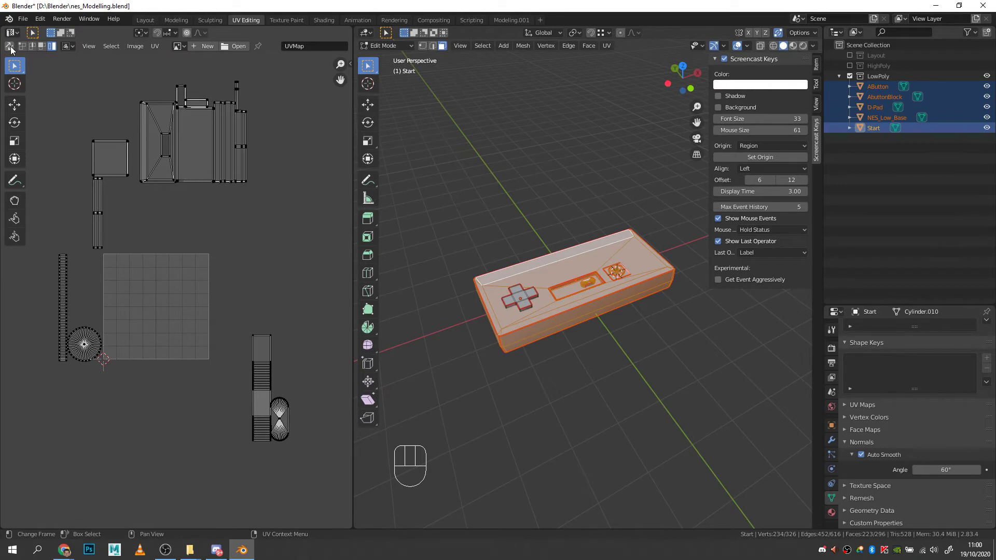
{"action": "left_click", "coordinate": [10, 47]}
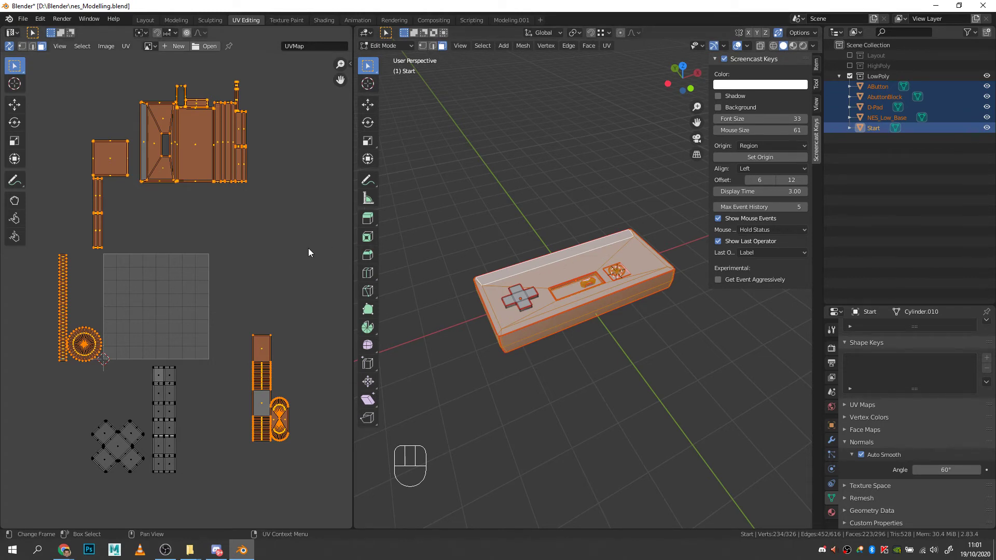
Step: Box select the UV island of the controller's top face, the one with the small rectangular cutout
{"action": "left_click", "coordinate": [161, 197]}
{"action": "middle_click_drag", "start_coordinate": [158, 195], "coordinate": [212, 218]}
{"action": "scroll", "coordinate": [198, 185], "scroll_direction": "up", "scroll_amount": 3}
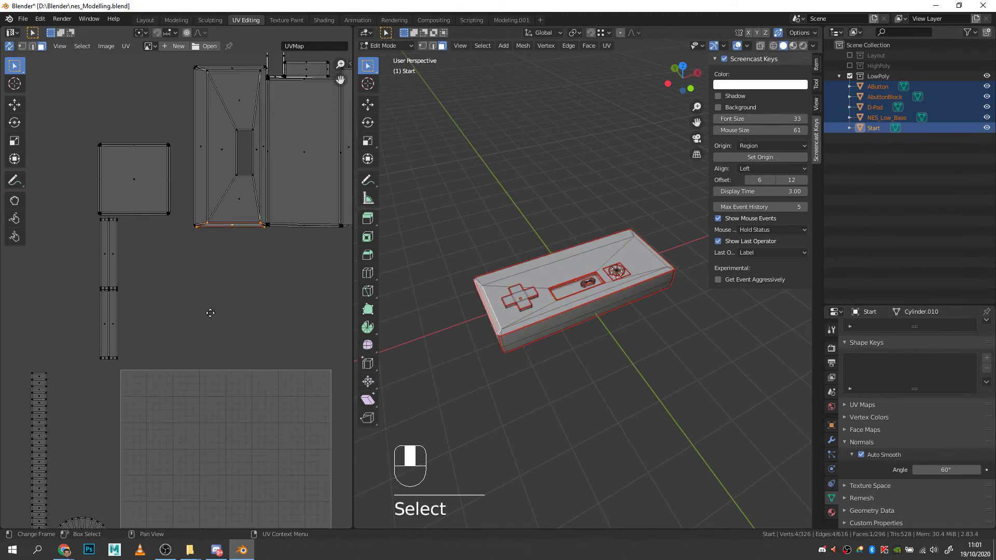
{"action": "left_click_drag", "start_coordinate": [244, 313], "coordinate": [248, 314]}
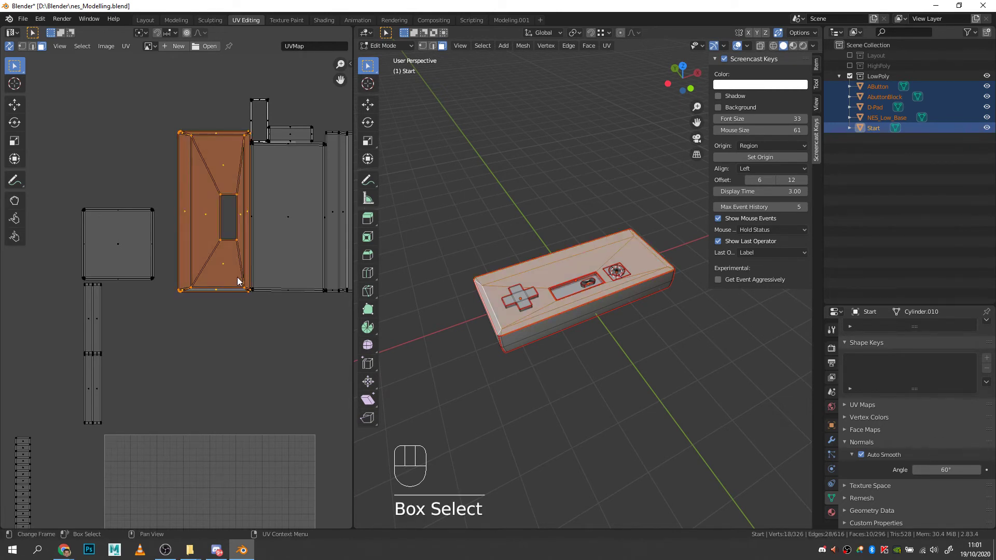
Step: Try to rotate the top-face island 90° and move it into the upper left corner of the UV square
{"action": "key", "text": "r"}
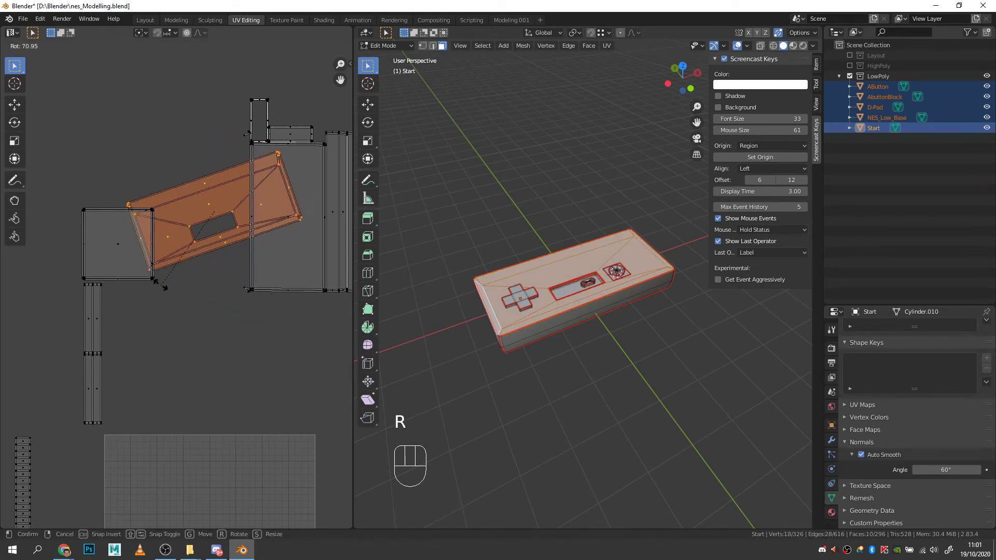
{"action": "key", "text": "ctrl"}
{"action": "left_click", "coordinate": [151, 253]}
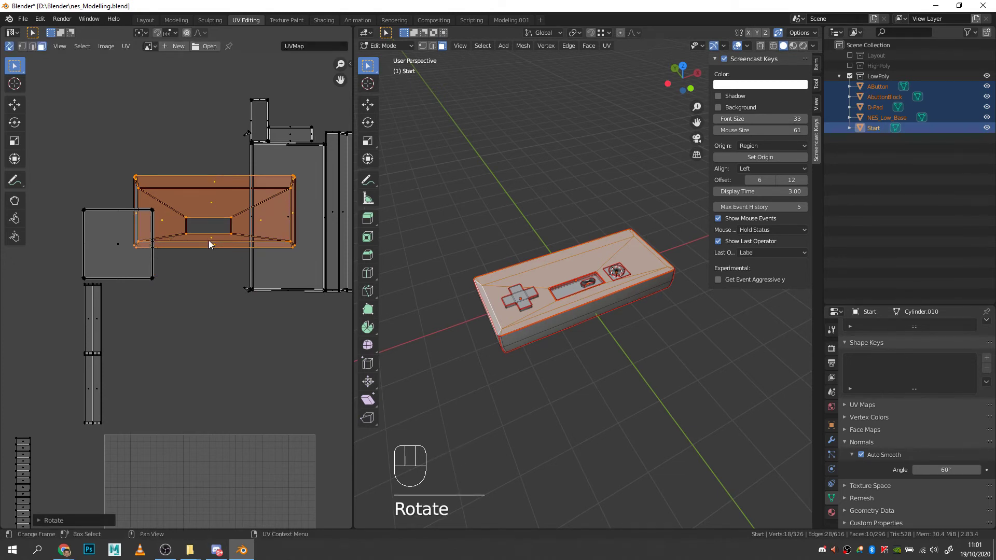
{"action": "key", "text": "g"}
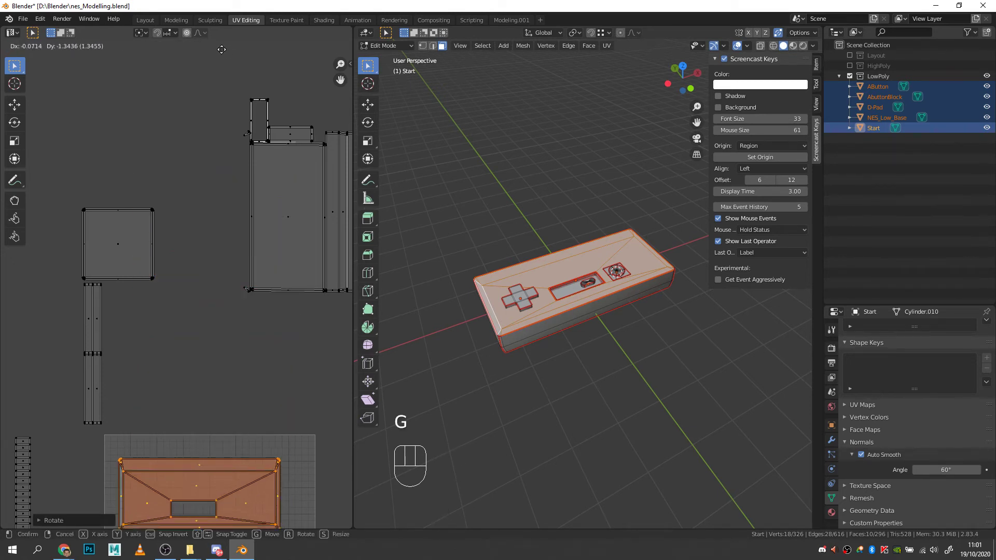
{"action": "left_click", "coordinate": [211, 518]}
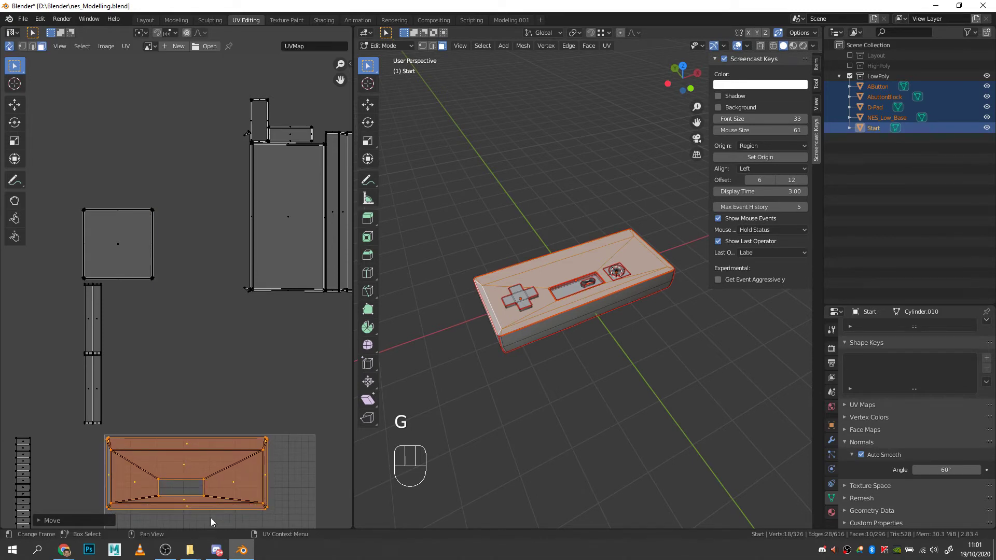
{"action": "middle_click_drag", "start_coordinate": [217, 352], "coordinate": [204, 157]}
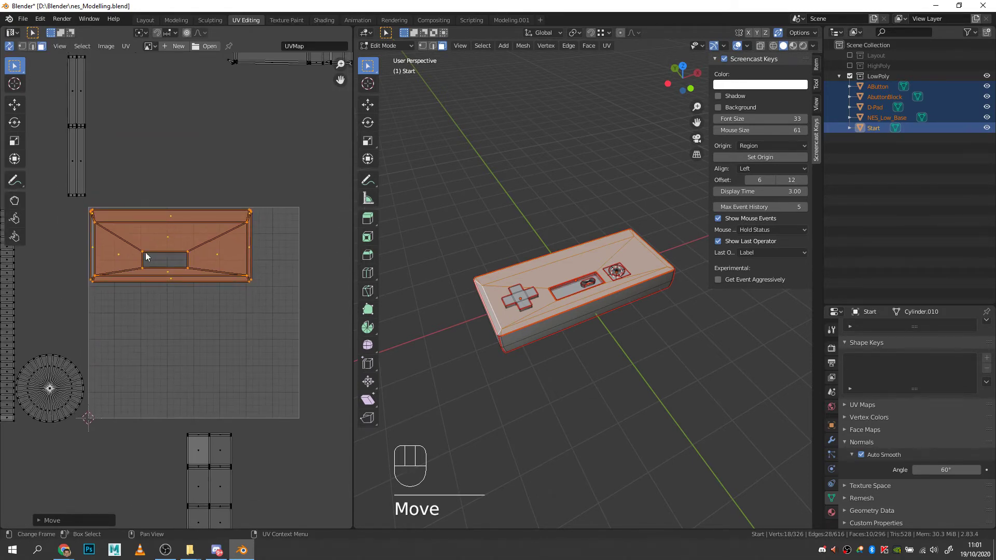
{"action": "middle_click_drag", "start_coordinate": [247, 293], "coordinate": [200, 399]}
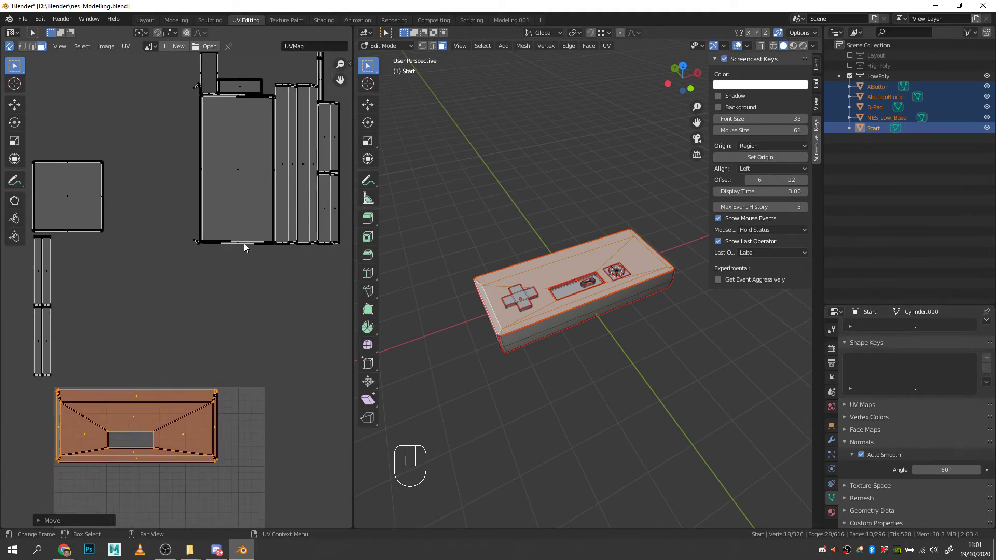
{"action": "key", "text": "ctrl+z"}
{"action": "key", "text": "ctrl+z"}
Step: Add the two missed small corner faces along the top-face island's right edge to the UV selection
{"action": "scroll", "coordinate": [207, 83], "scroll_direction": "up", "scroll_amount": 5}
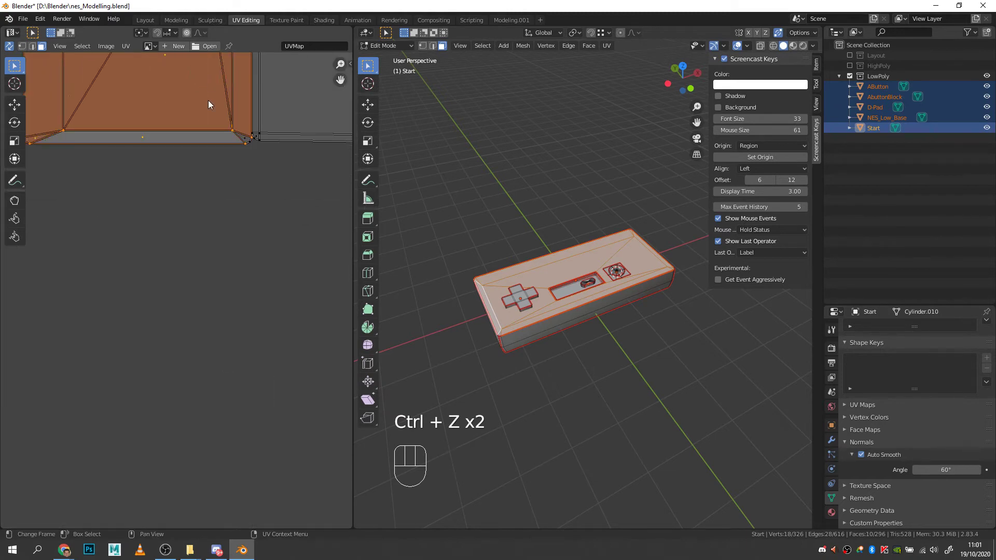
{"action": "middle_click_drag", "start_coordinate": [262, 241], "coordinate": [213, 457]}
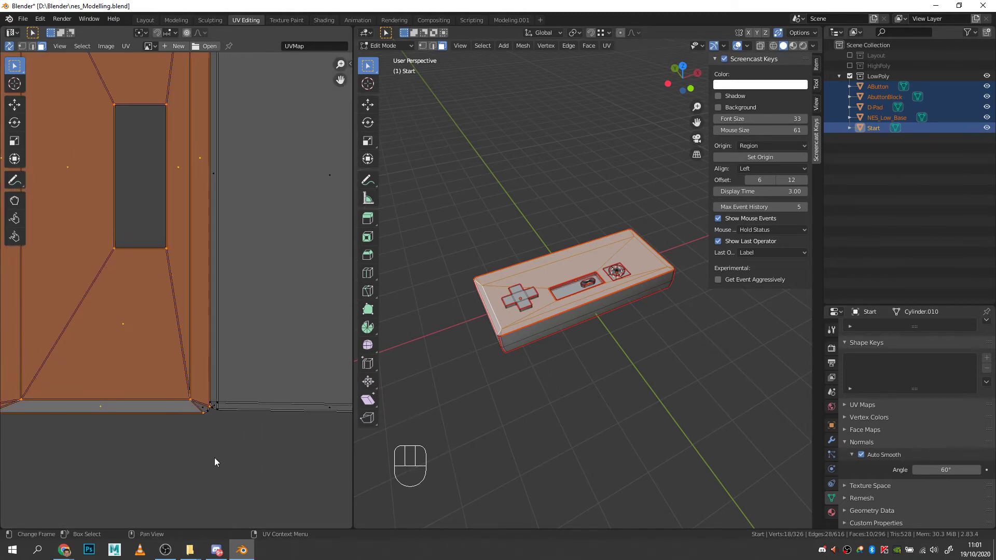
{"action": "left_click", "coordinate": [206, 413], "text": "shift"}
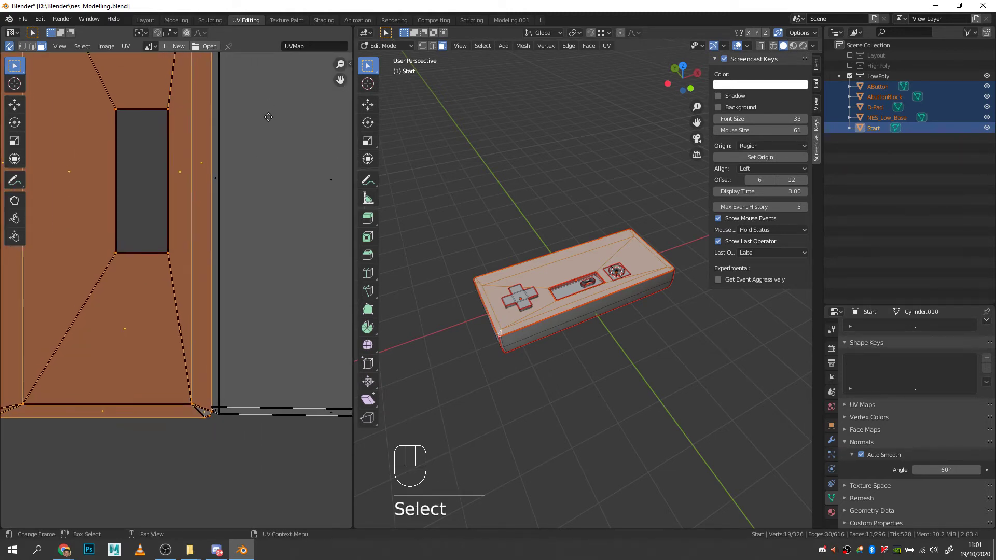
{"action": "middle_click_drag", "start_coordinate": [265, 83], "coordinate": [256, 311]}
{"action": "left_click", "coordinate": [195, 140], "text": "shift"}
{"action": "scroll", "coordinate": [208, 182], "scroll_direction": "down", "scroll_amount": 5}
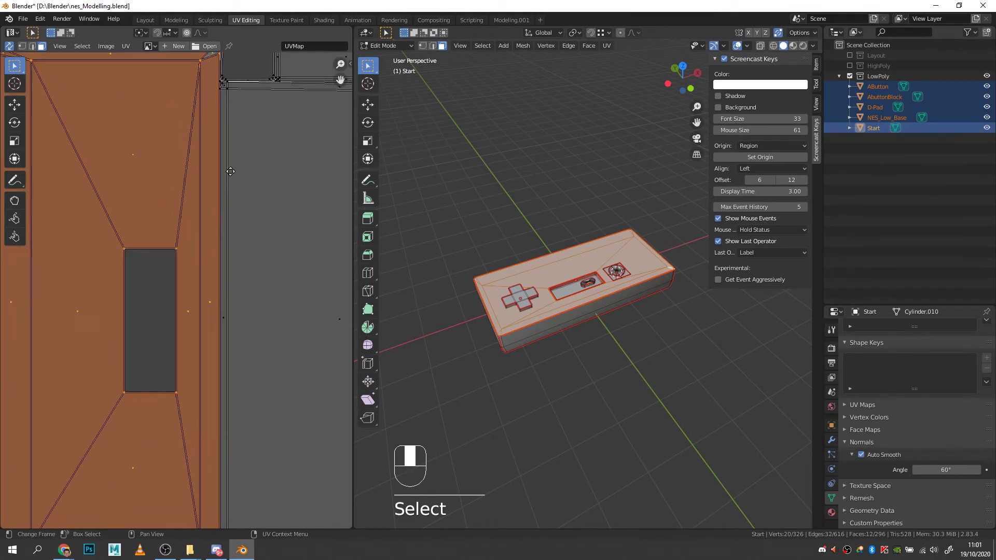
Step: Rotate the complete top-face island by 90° and place it in the upper left corner of the UV square
{"action": "key", "text": "r"}
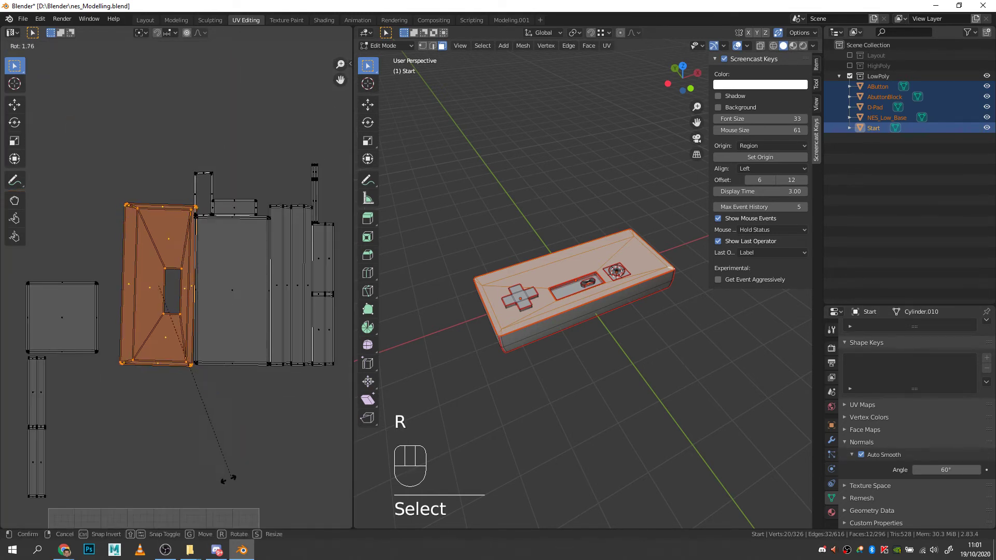
{"action": "key", "text": "ctrl"}
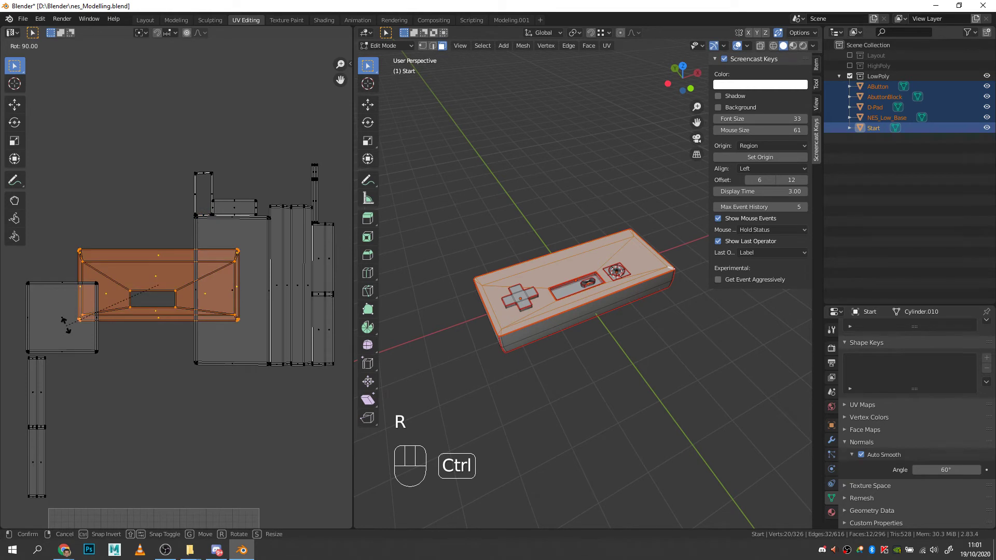
{"action": "left_click", "coordinate": [63, 320]}
{"action": "middle_click_drag", "start_coordinate": [218, 363], "coordinate": [314, 237]}
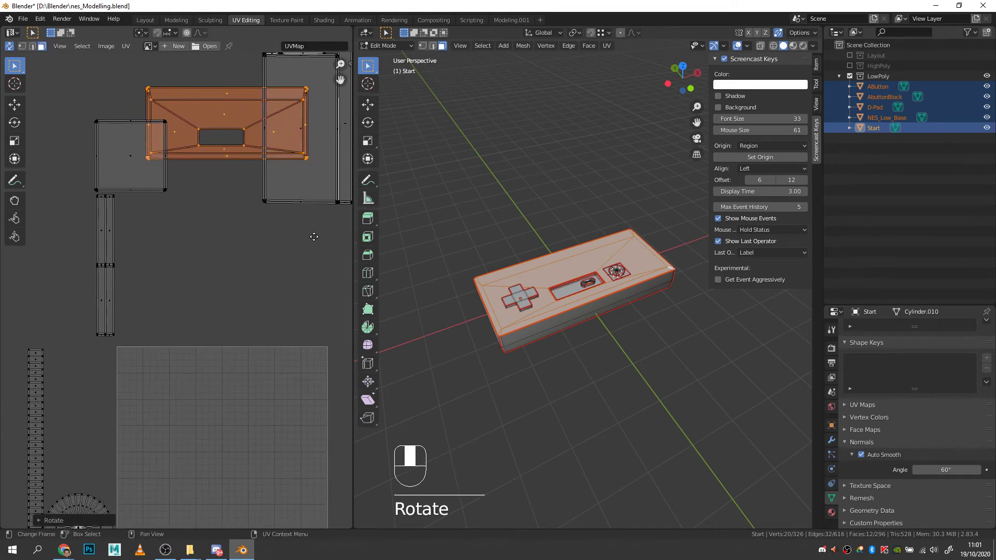
{"action": "key", "text": "g"}
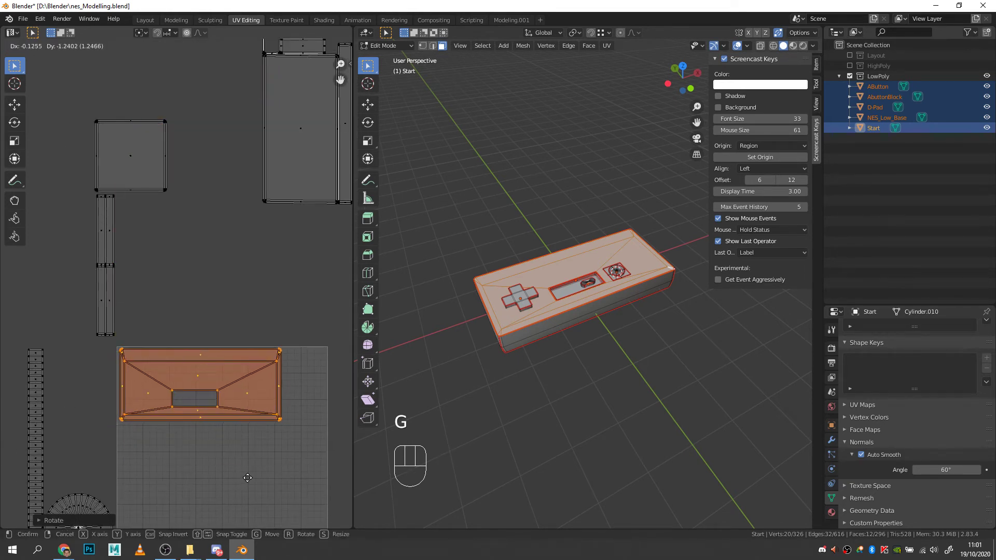
{"action": "left_click", "coordinate": [244, 478]}
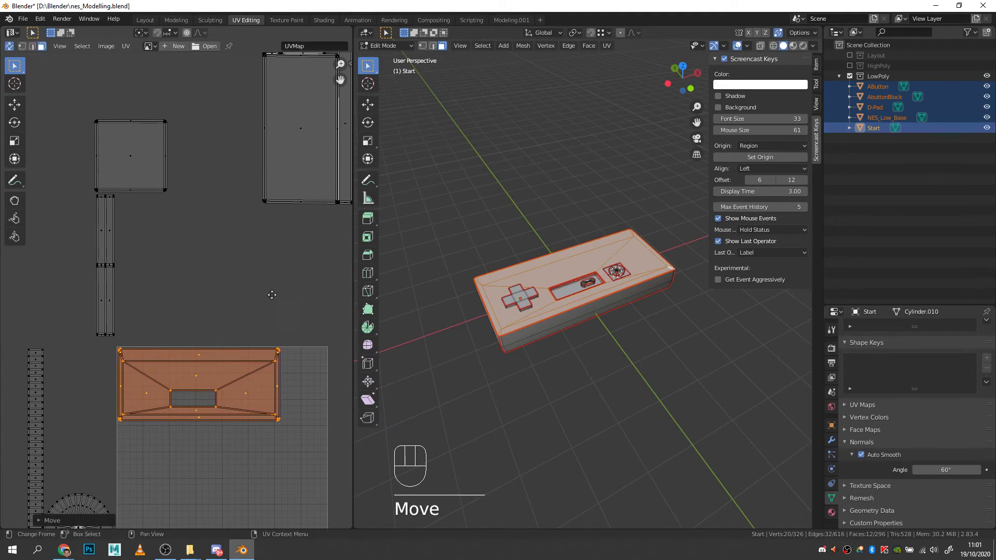
Step: Rotate the controller base's remaining UV islands by 90° as a group and move them directly below the top-face island
{"action": "scroll", "coordinate": [228, 265], "scroll_direction": "down", "scroll_amount": 2}
{"action": "middle_click_drag", "start_coordinate": [229, 265], "coordinate": [228, 271]}
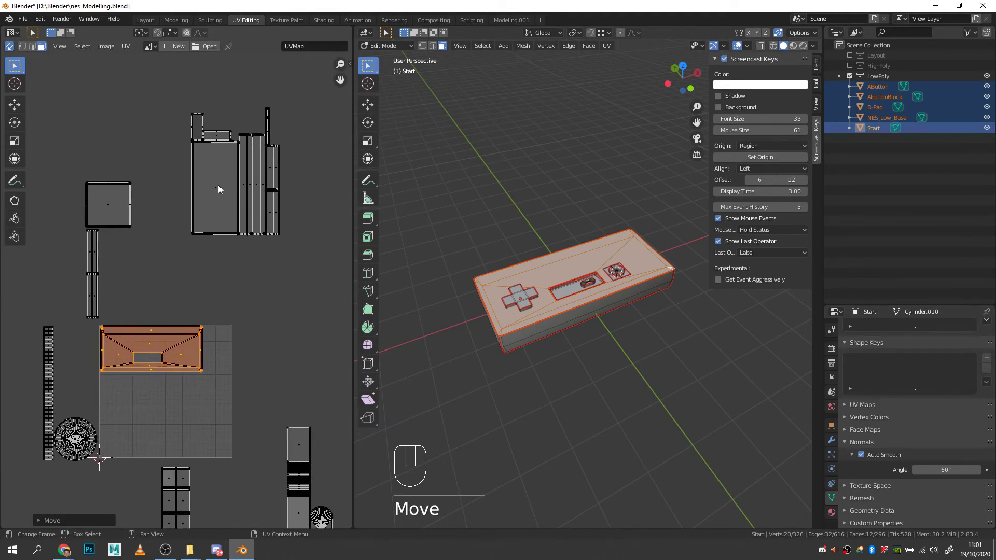
{"action": "left_click_drag", "start_coordinate": [171, 272], "coordinate": [315, 74]}
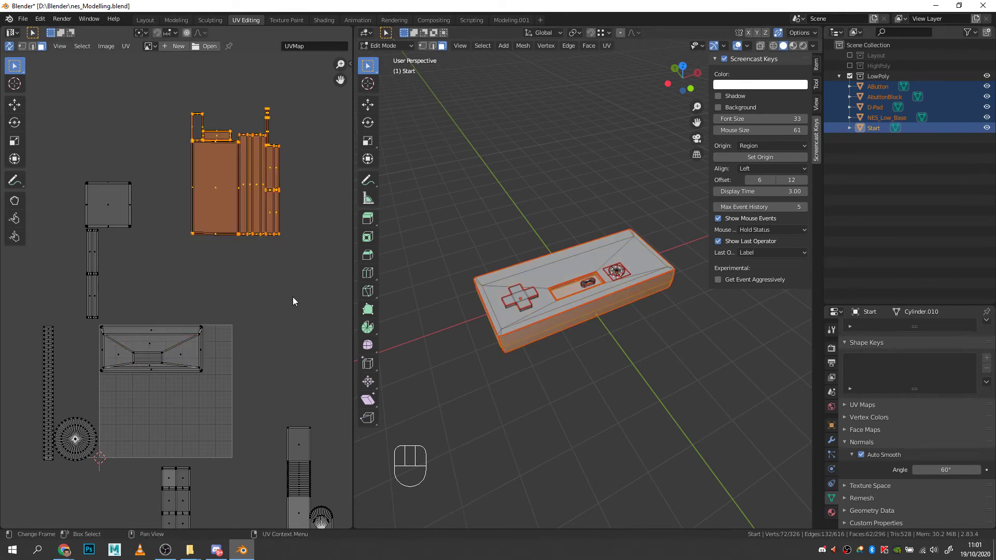
{"action": "key", "text": "r"}
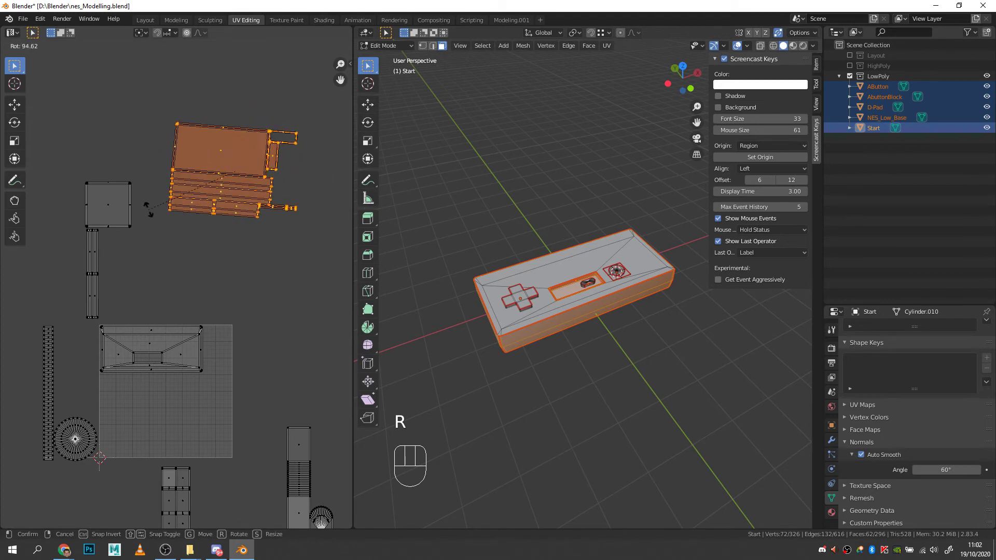
{"action": "left_click", "coordinate": [155, 216], "text": "ctrl"}
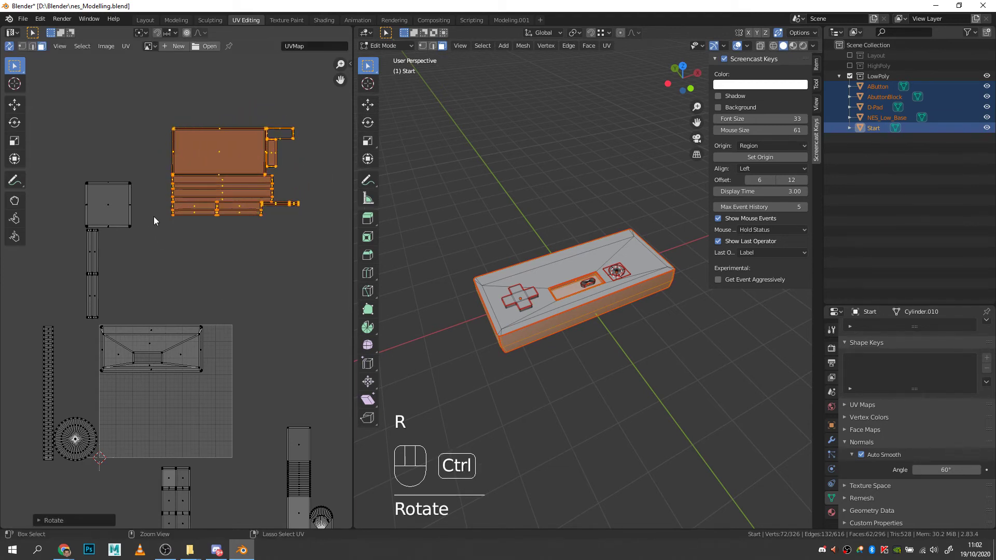
{"action": "key", "text": "g"}
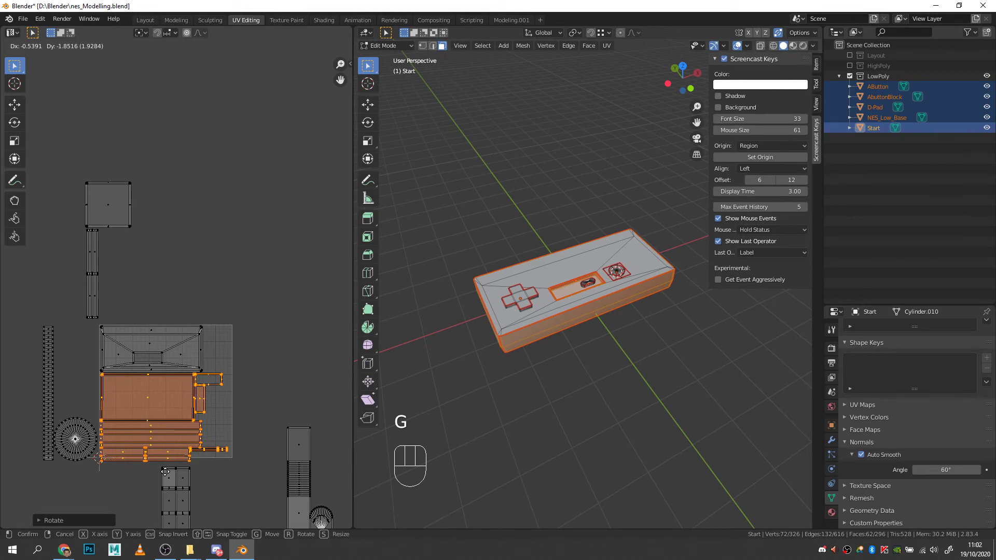
{"action": "left_click", "coordinate": [165, 471]}
Step: Scale down the selected base islands and fit them closely beneath the top-face island along the UV square's left edge
{"action": "key", "text": "s"}
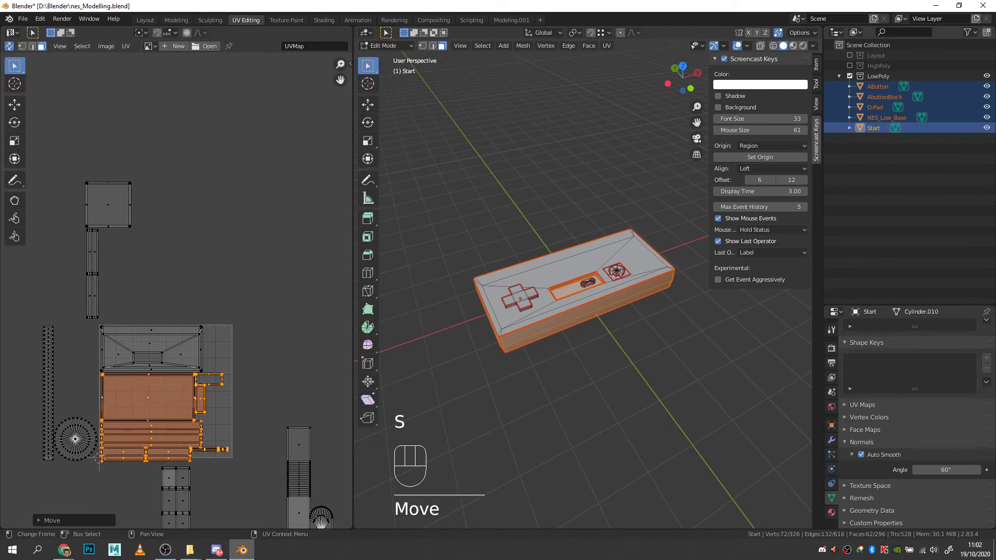
{"action": "key", "text": "s"}
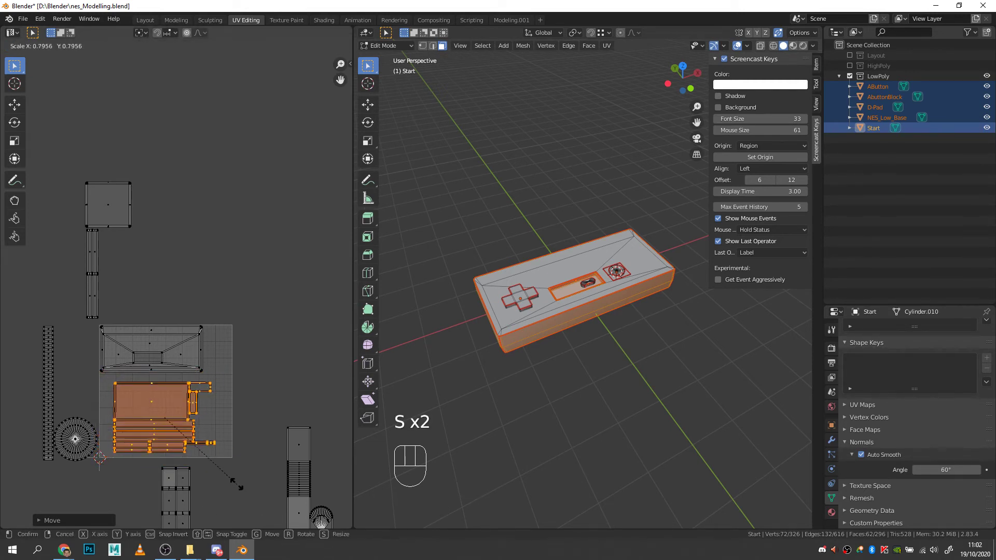
{"action": "left_click", "coordinate": [231, 479]}
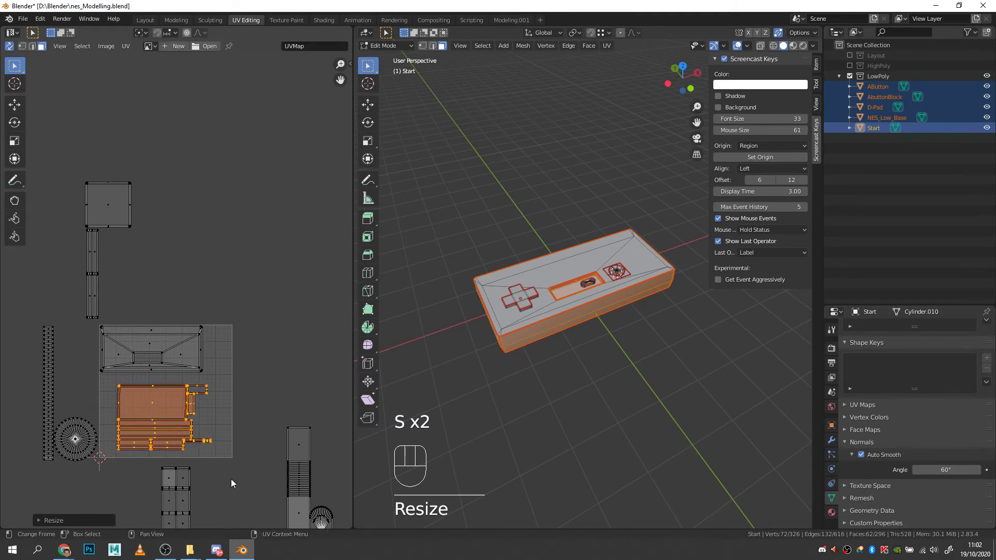
{"action": "key", "text": "g"}
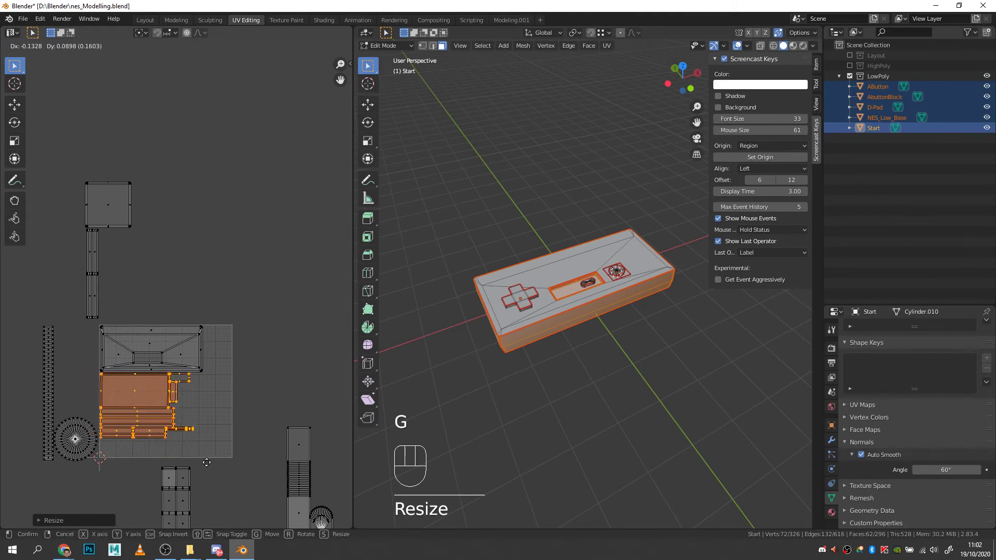
{"action": "left_click", "coordinate": [210, 413]}
{"action": "middle_click_drag", "start_coordinate": [211, 413], "coordinate": [216, 232]}
{"action": "scroll", "coordinate": [216, 232], "scroll_direction": "up", "scroll_amount": 5}
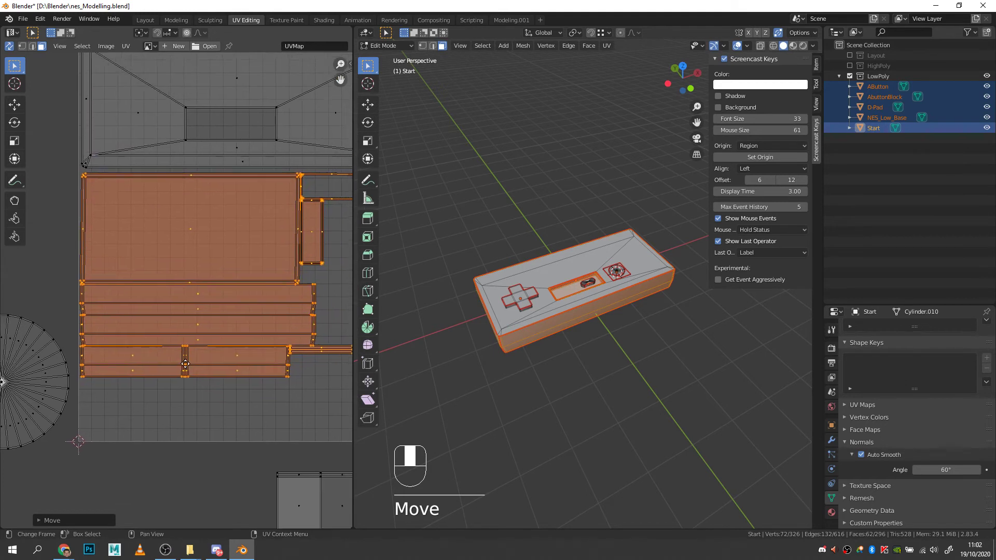
{"action": "key", "text": "g"}
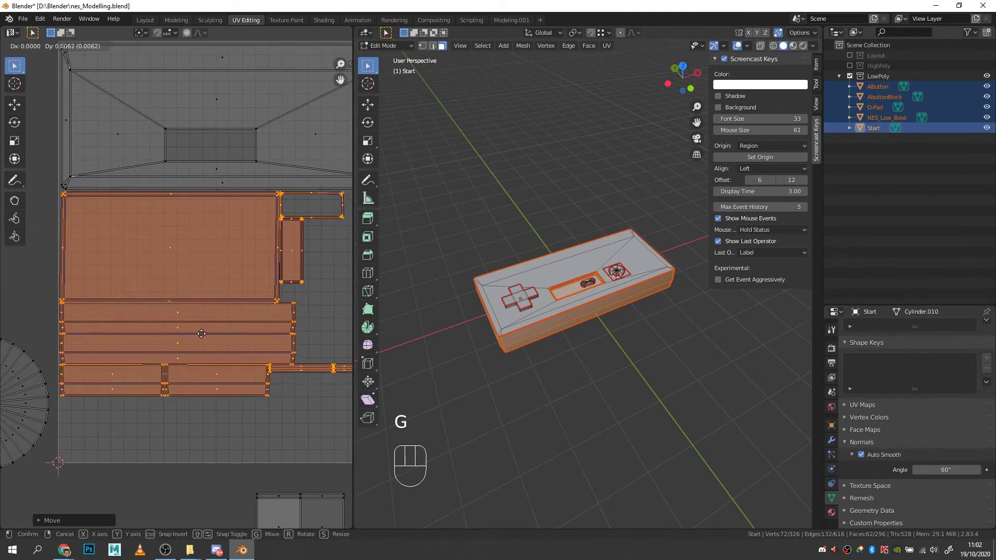
{"action": "left_click", "coordinate": [201, 332]}
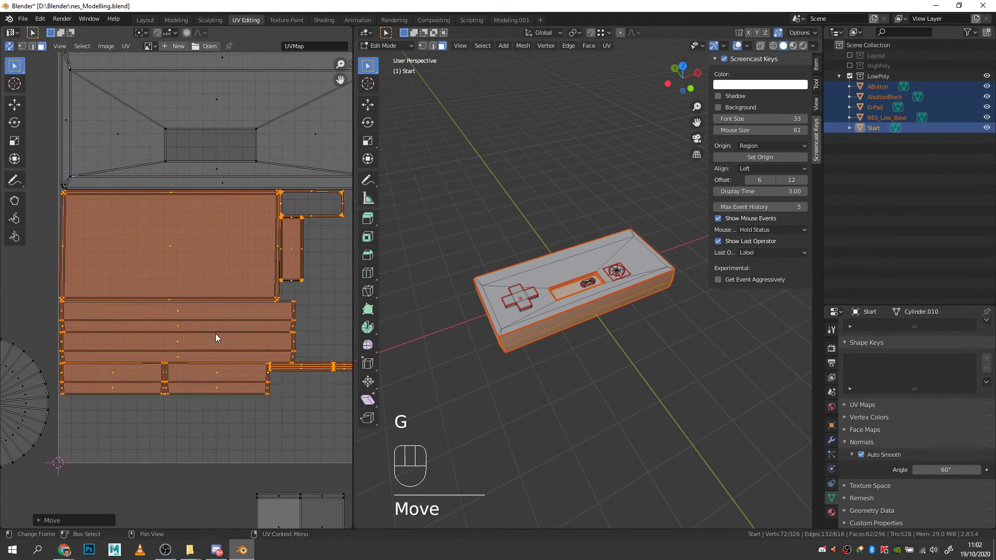
Step: Select the side strip islands beneath the large rectangular base island and nudge them slightly down to leave a gap
{"action": "middle_click_drag", "start_coordinate": [225, 334], "coordinate": [128, 373]}
{"action": "scroll", "coordinate": [133, 372], "scroll_direction": "down", "scroll_amount": 2}
{"action": "scroll", "coordinate": [134, 372], "scroll_direction": "up", "scroll_amount": 5}
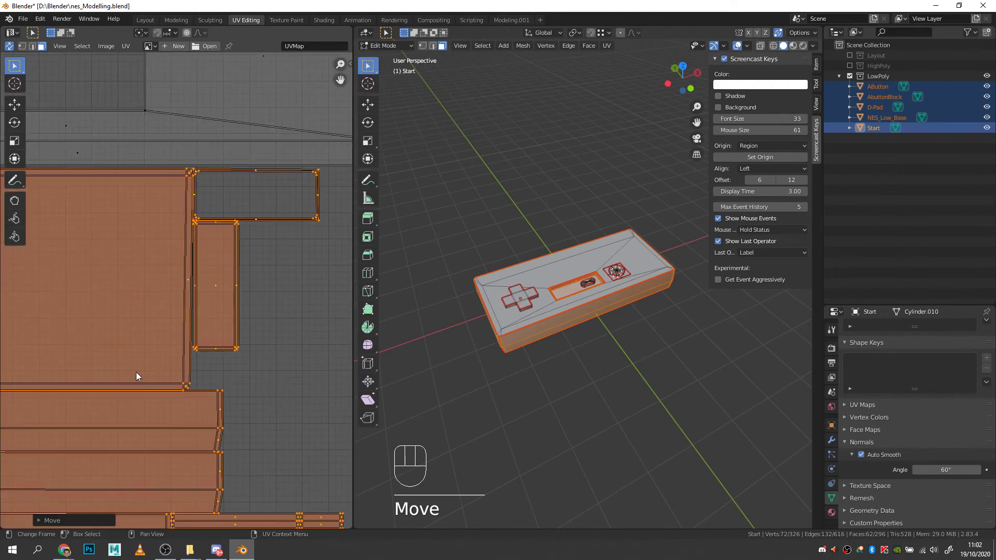
{"action": "scroll", "coordinate": [155, 389], "scroll_direction": "up", "scroll_amount": 3}
{"action": "middle_click_drag", "start_coordinate": [260, 352], "coordinate": [279, 307]}
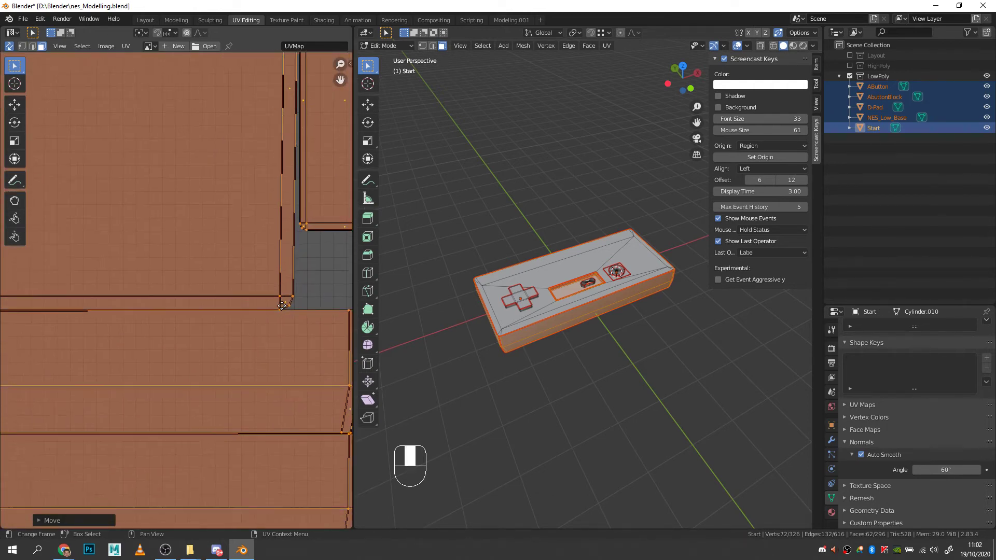
{"action": "scroll", "coordinate": [282, 306], "scroll_direction": "down", "scroll_amount": 2}
{"action": "scroll", "coordinate": [241, 303], "scroll_direction": "down", "scroll_amount": 5}
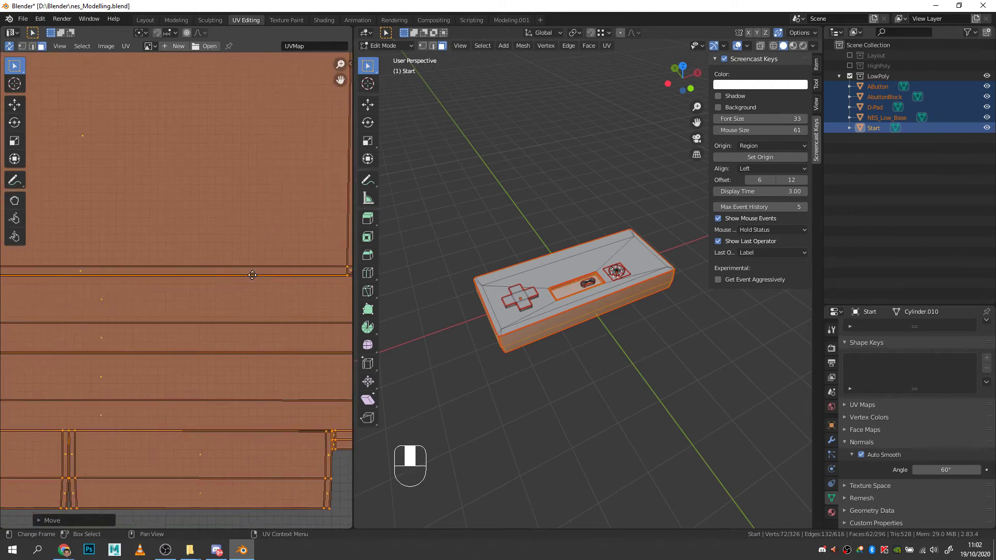
{"action": "left_click", "coordinate": [289, 396]}
{"action": "scroll", "coordinate": [296, 389], "scroll_direction": "down", "scroll_amount": 2}
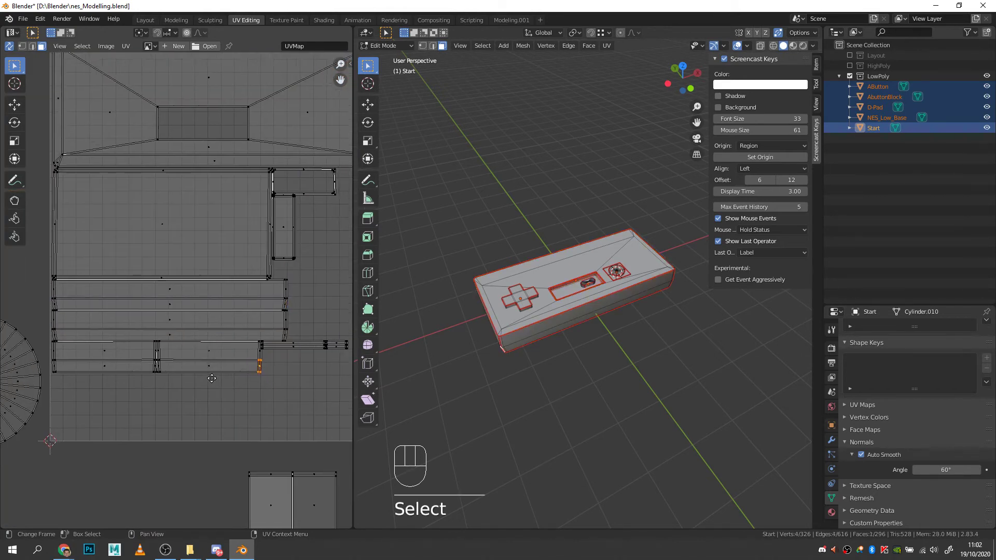
{"action": "left_click_drag", "start_coordinate": [327, 378], "coordinate": [63, 284]}
{"action": "key", "text": "g"}
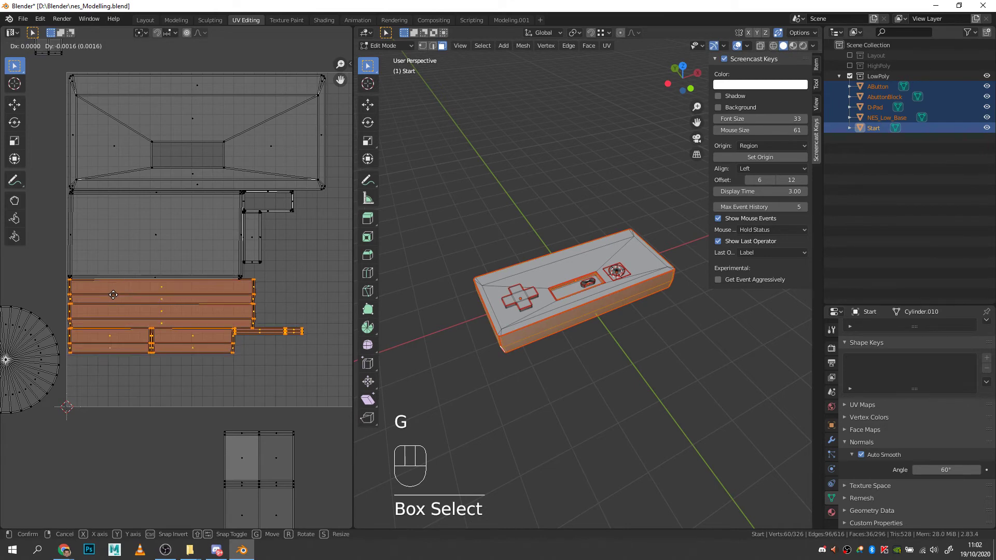
{"action": "left_click", "coordinate": [113, 295]}
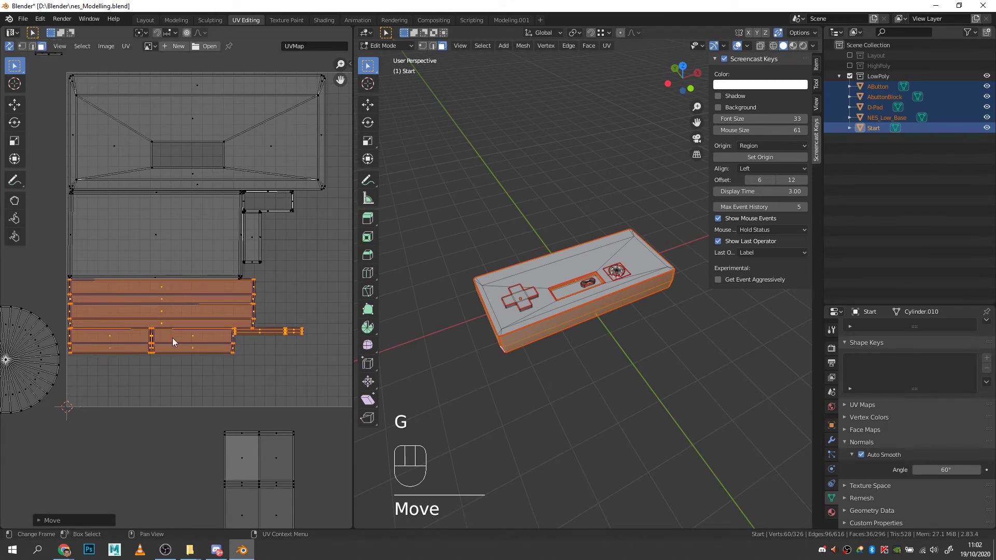
Step: Select the thin recess strip islands with their small end faces and shift them slightly away from the neighbouring side strips
{"action": "left_click", "coordinate": [319, 367]}
{"action": "scroll", "coordinate": [244, 348], "scroll_direction": "up", "scroll_amount": 4}
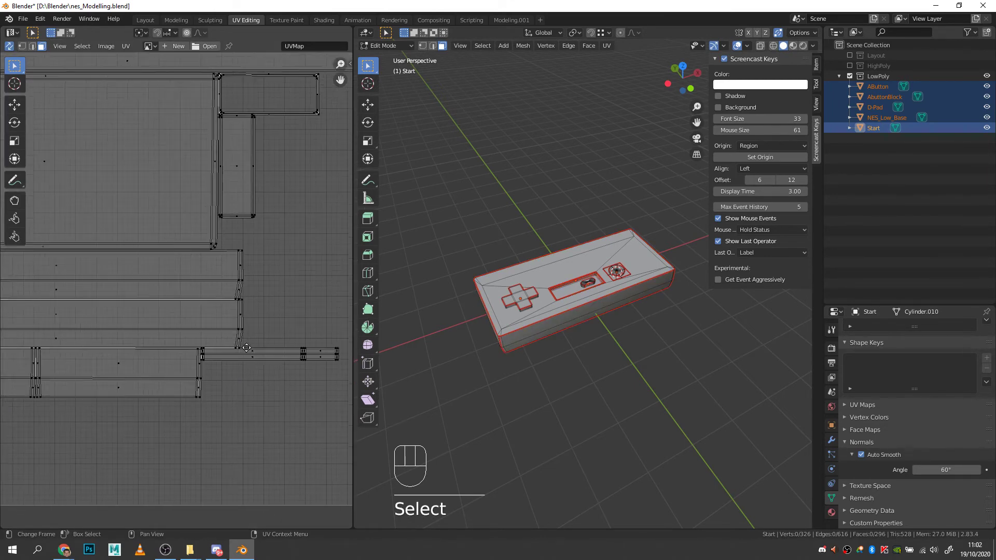
{"action": "middle_click_drag", "start_coordinate": [247, 347], "coordinate": [136, 317]}
{"action": "left_click_drag", "start_coordinate": [285, 369], "coordinate": [128, 315]}
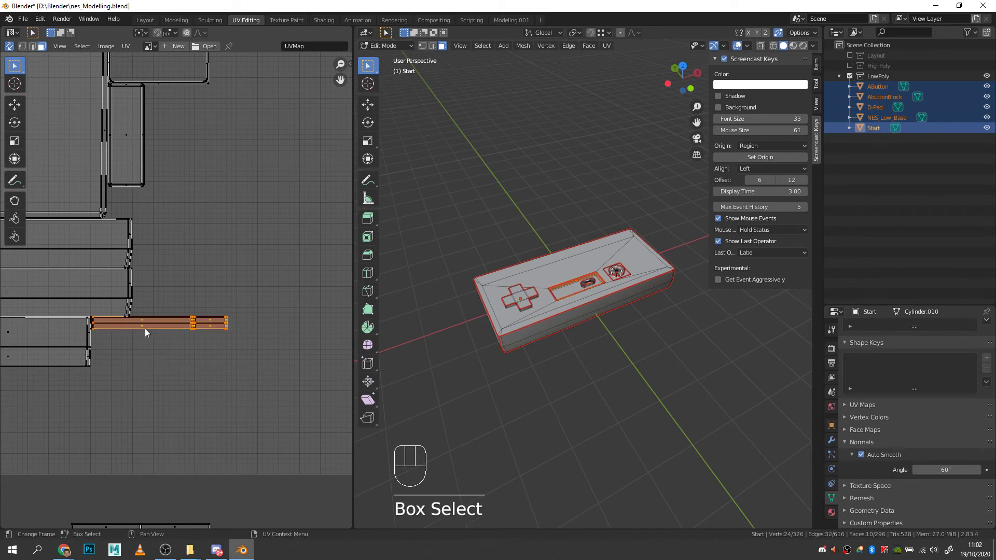
{"action": "scroll", "coordinate": [144, 329], "scroll_direction": "up", "scroll_amount": 4}
{"action": "middle_click_drag", "start_coordinate": [100, 333], "coordinate": [230, 318]}
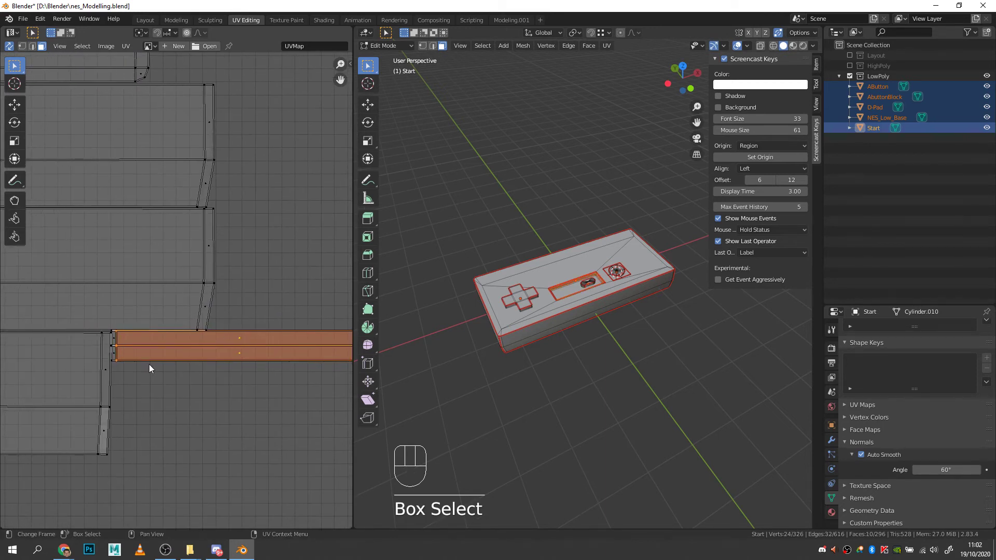
{"action": "left_click_drag", "start_coordinate": [129, 366], "coordinate": [107, 327], "text": "shift"}
{"action": "key", "text": "g"}
{"action": "left_click", "coordinate": [194, 357]}
Step: Examine the gaps between the side strip islands and the overall packing of the base islands
{"action": "middle_click_drag", "start_coordinate": [147, 367], "coordinate": [257, 341]}
{"action": "scroll", "coordinate": [257, 340], "scroll_direction": "down", "scroll_amount": 2}
{"action": "scroll", "coordinate": [93, 348], "scroll_direction": "down", "scroll_amount": 1}
{"action": "middle_click_drag", "start_coordinate": [88, 347], "coordinate": [273, 353]}
{"action": "middle_click_drag", "start_coordinate": [182, 365], "coordinate": [224, 351]}
{"action": "scroll", "coordinate": [225, 351], "scroll_direction": "down", "scroll_amount": 1}
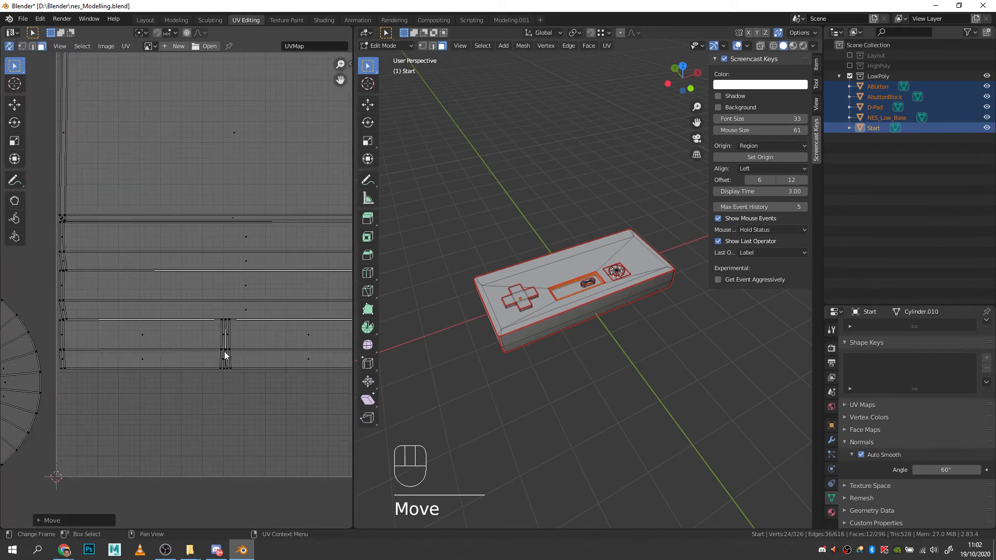
{"action": "scroll", "coordinate": [142, 335], "scroll_direction": "up", "scroll_amount": 5}
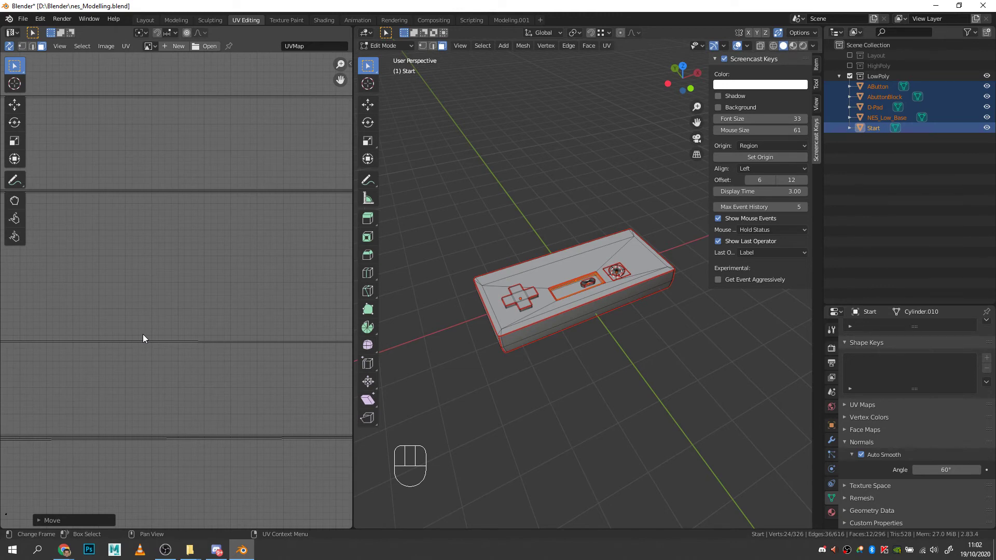
{"action": "scroll", "coordinate": [142, 334], "scroll_direction": "down", "scroll_amount": 5}
{"action": "middle_click_drag", "start_coordinate": [216, 305], "coordinate": [171, 314]}
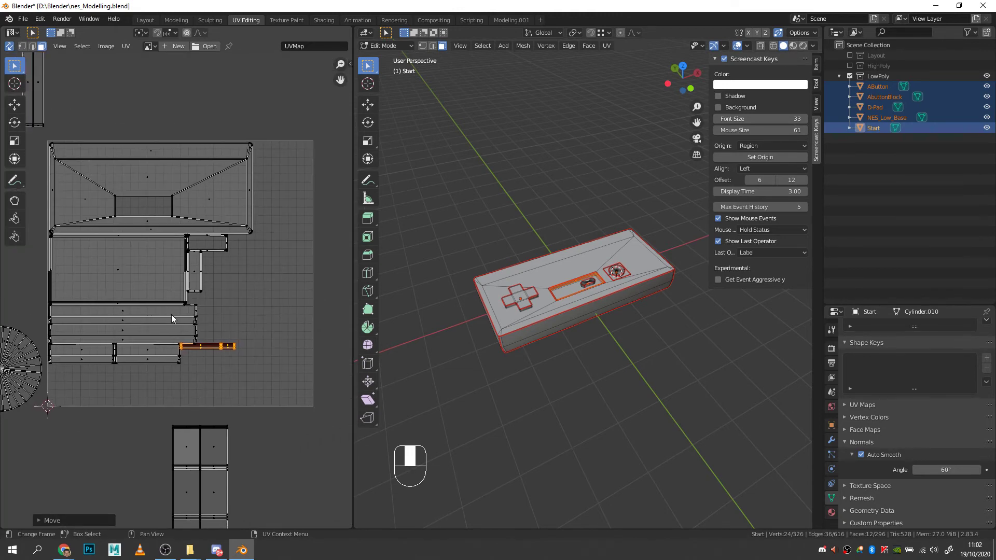
Step: Box select the cross-shaped D-pad island and rotate it in snapped increments until its arms align with the UV grid
{"action": "scroll", "coordinate": [163, 294], "scroll_direction": "down", "scroll_amount": 4}
{"action": "scroll", "coordinate": [282, 275], "scroll_direction": "down", "scroll_amount": 1}
{"action": "middle_click_drag", "start_coordinate": [285, 275], "coordinate": [246, 248]}
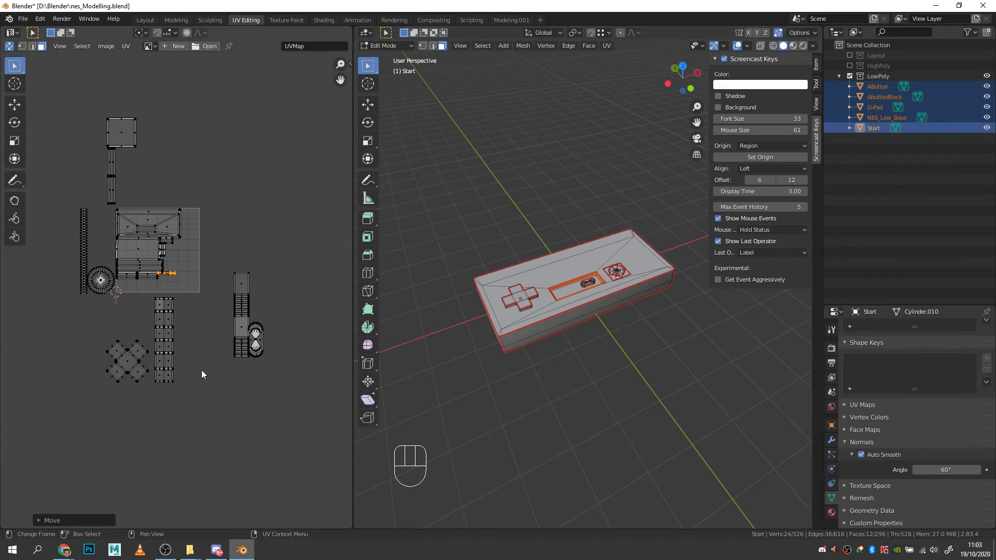
{"action": "left_click_drag", "start_coordinate": [106, 392], "coordinate": [152, 334]}
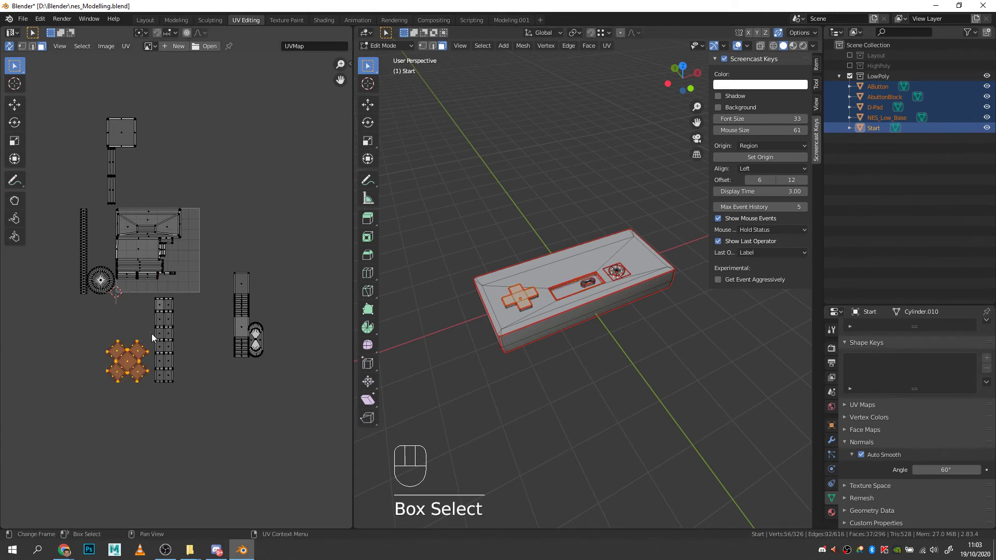
{"action": "key", "text": "r"}
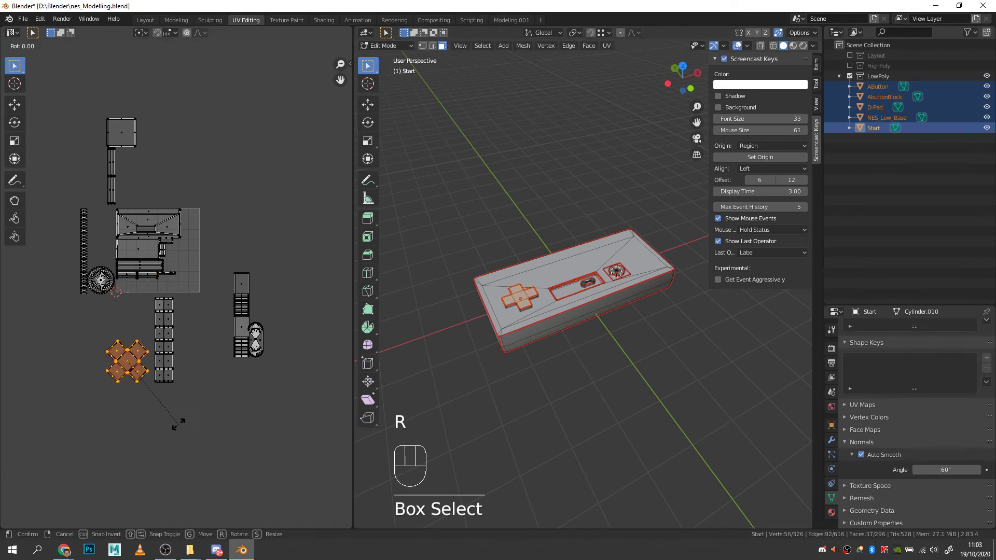
{"action": "key", "text": "ctrl"}
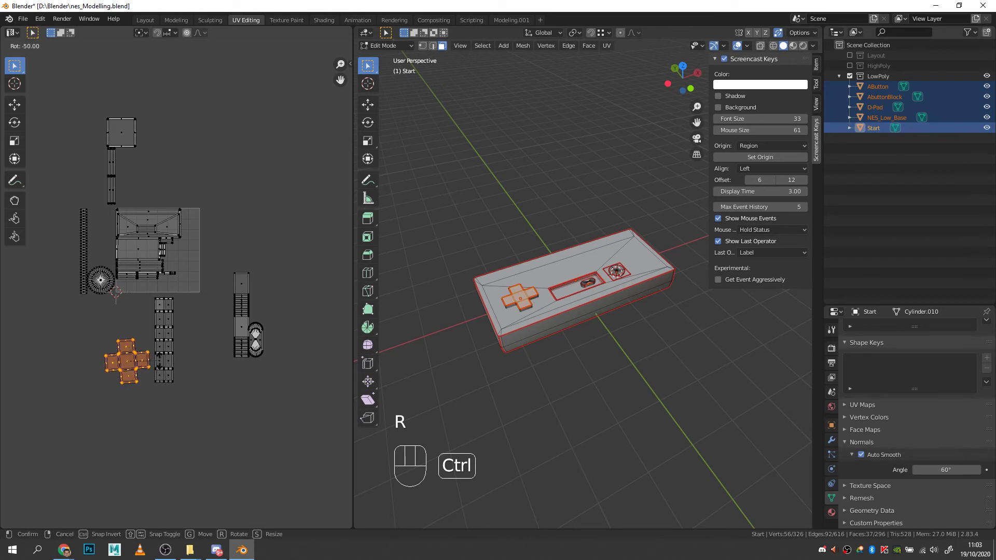
{"action": "left_click", "coordinate": [160, 369]}
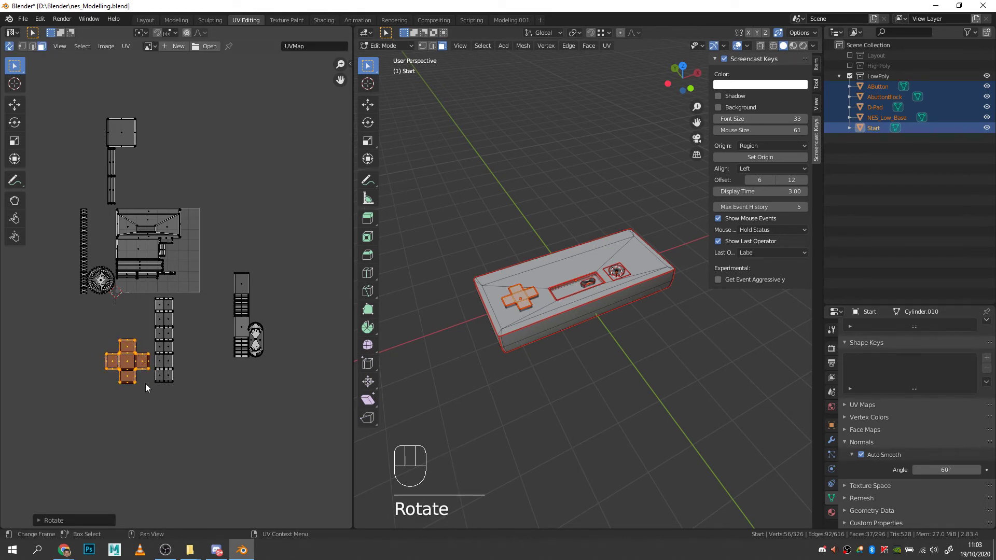
Step: Scale down the D-pad island and place it in the lower right corner of the UV square
{"action": "key", "text": "g"}
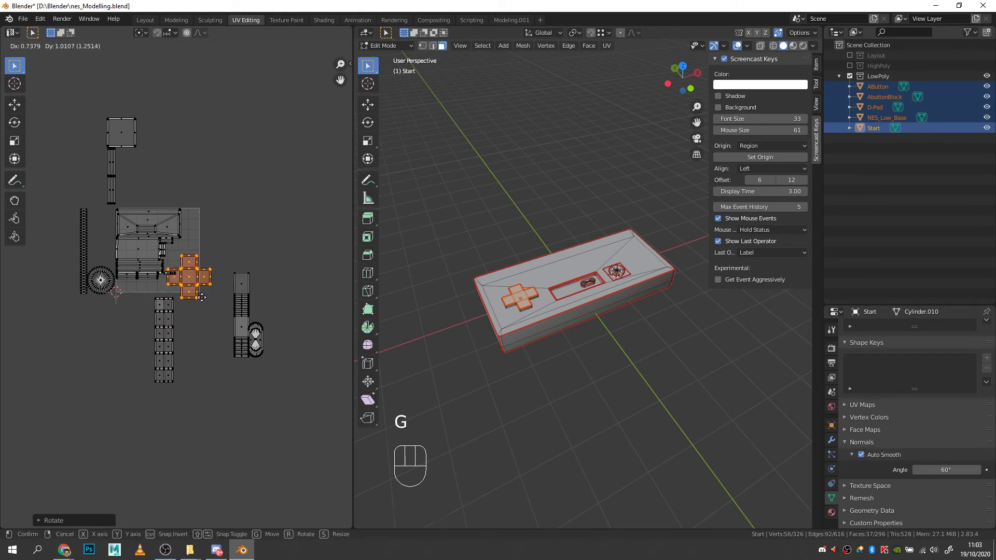
{"action": "left_click", "coordinate": [202, 301]}
{"action": "key", "text": "s"}
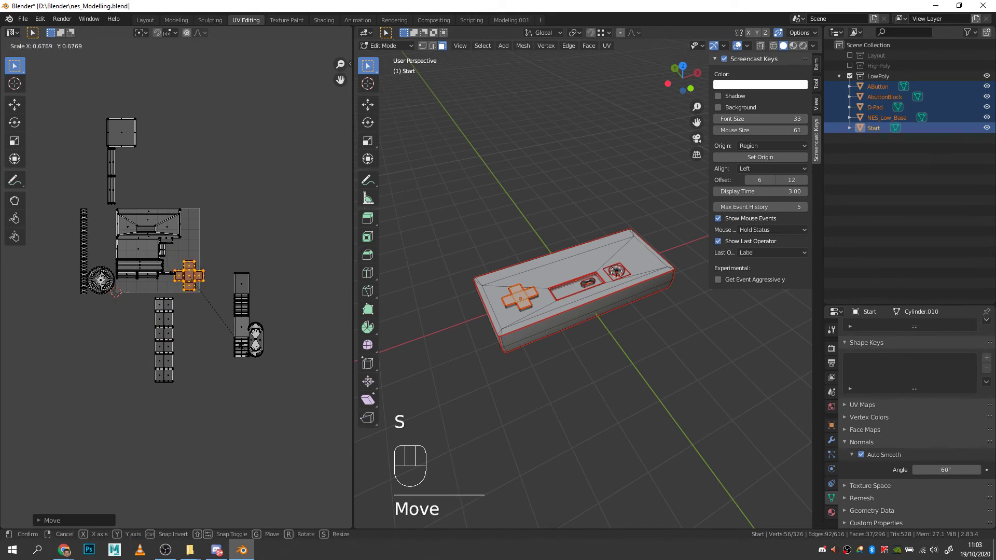
{"action": "left_click", "coordinate": [231, 343]}
{"action": "scroll", "coordinate": [198, 292], "scroll_direction": "up", "scroll_amount": 7}
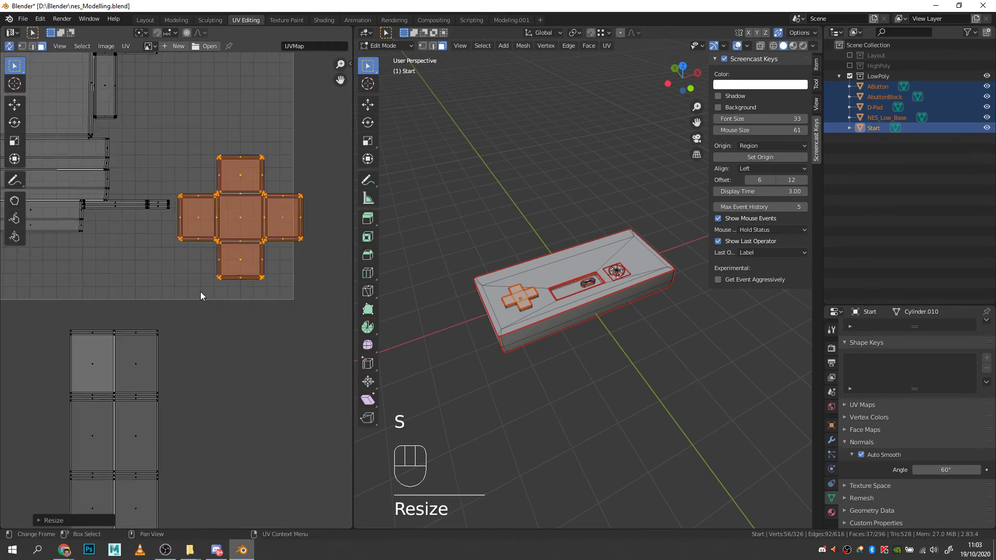
{"action": "key", "text": "g"}
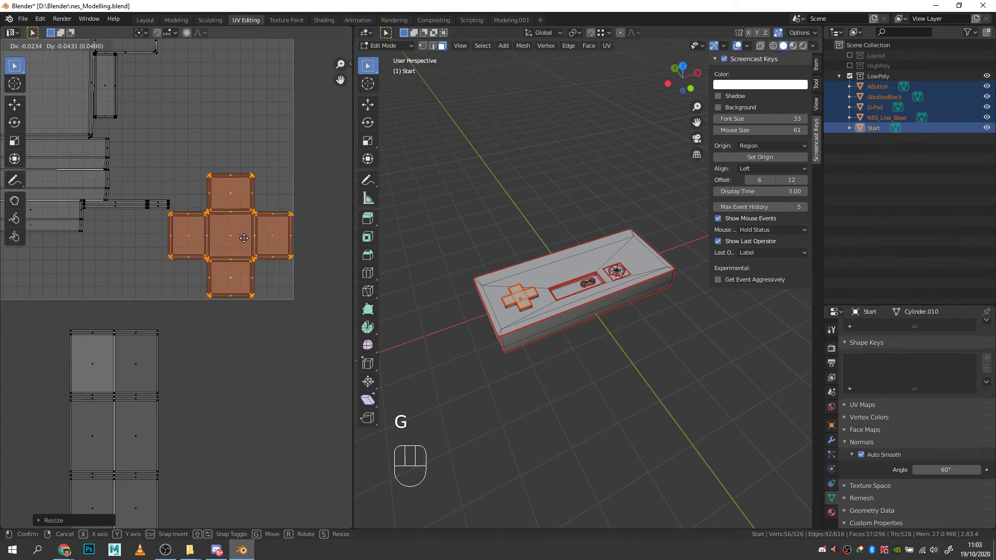
{"action": "left_click", "coordinate": [243, 238]}
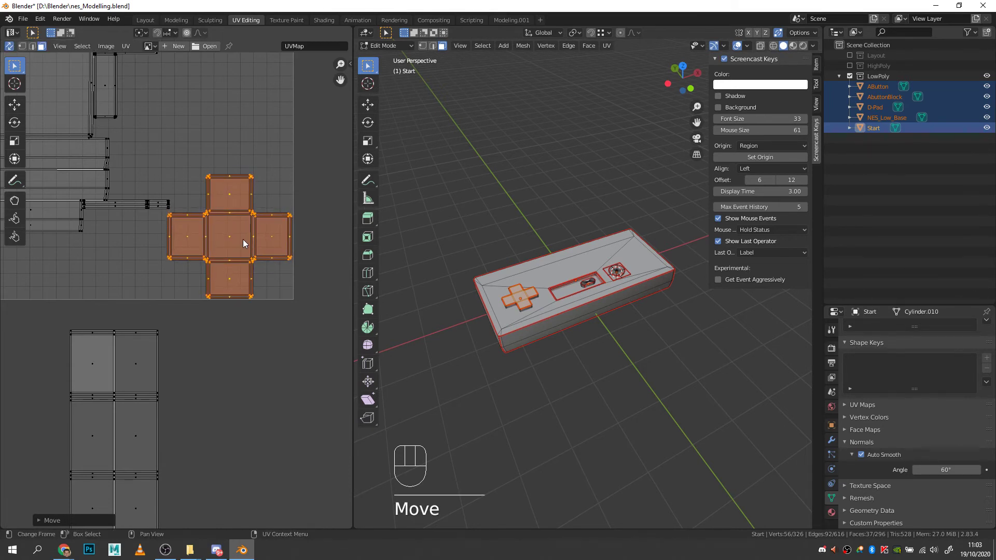
{"action": "scroll", "coordinate": [224, 340], "scroll_direction": "down", "scroll_amount": 3}
{"action": "scroll", "coordinate": [239, 309], "scroll_direction": "down", "scroll_amount": 3}
{"action": "middle_click_drag", "start_coordinate": [224, 343], "coordinate": [256, 345]}
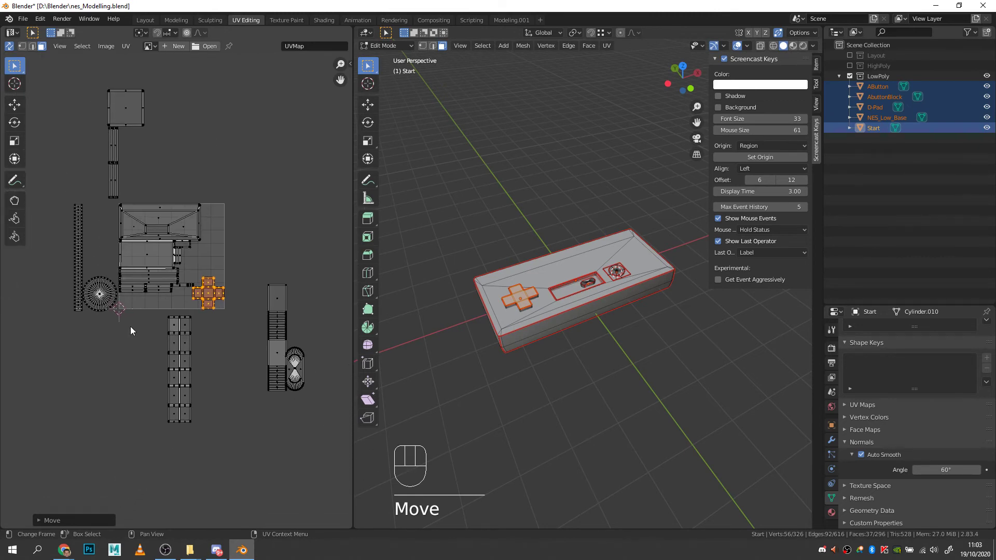
Step: Select the circular A-button island, move it beside the D-pad island and scale it down to about 0.6
{"action": "left_click", "coordinate": [99, 304], "text": "alt+shift"}
{"action": "left_click", "coordinate": [107, 342]}
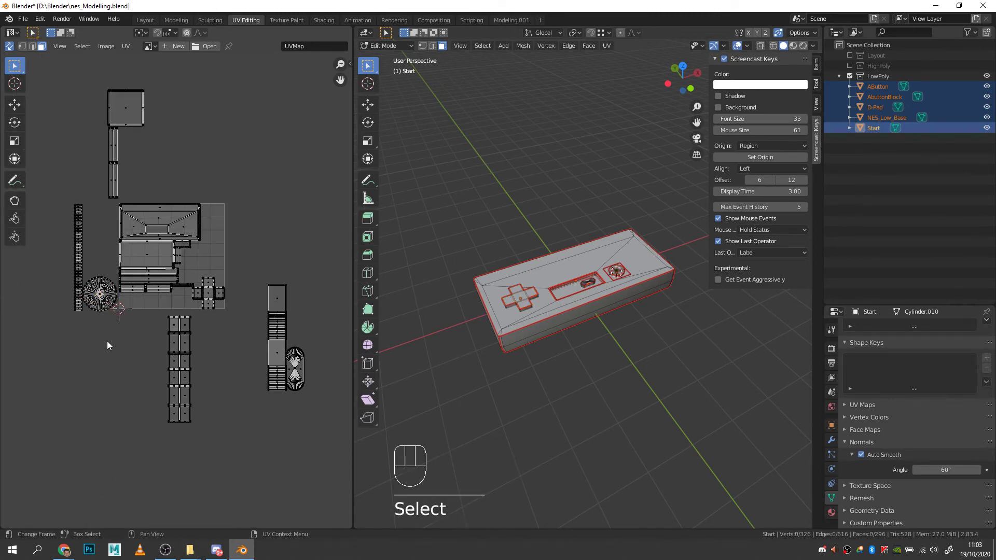
{"action": "left_click", "coordinate": [100, 310], "text": "alt"}
{"action": "key", "text": "g"}
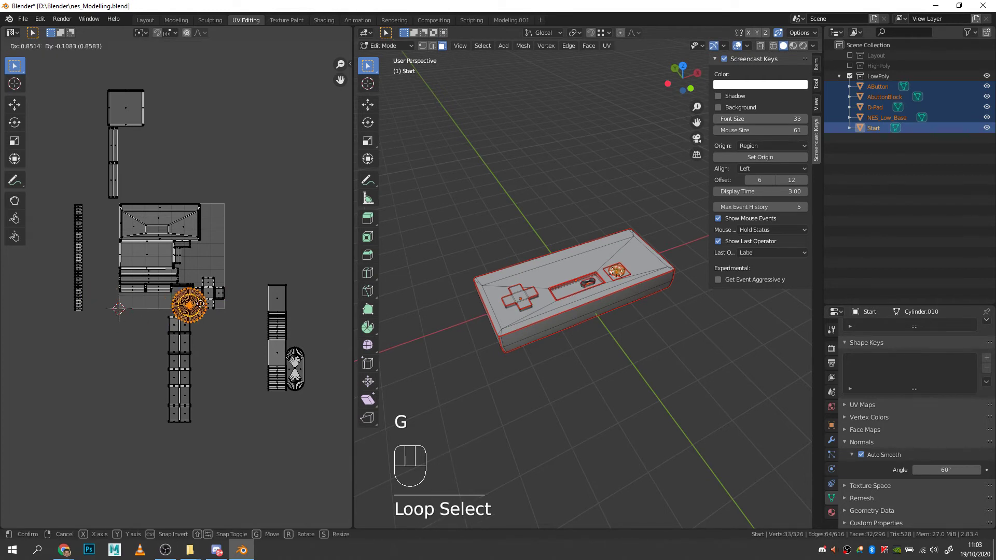
{"action": "left_click", "coordinate": [190, 298]}
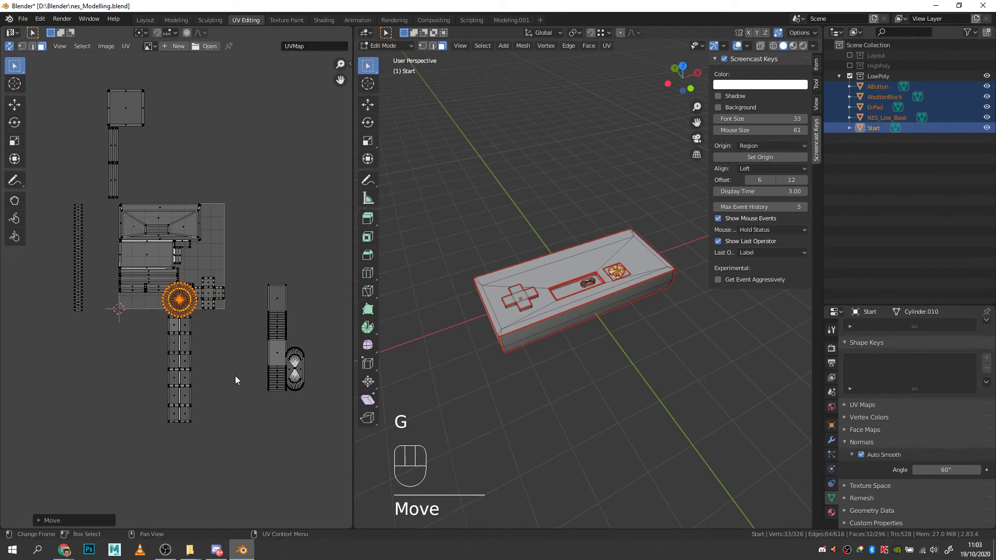
{"action": "key", "text": "s"}
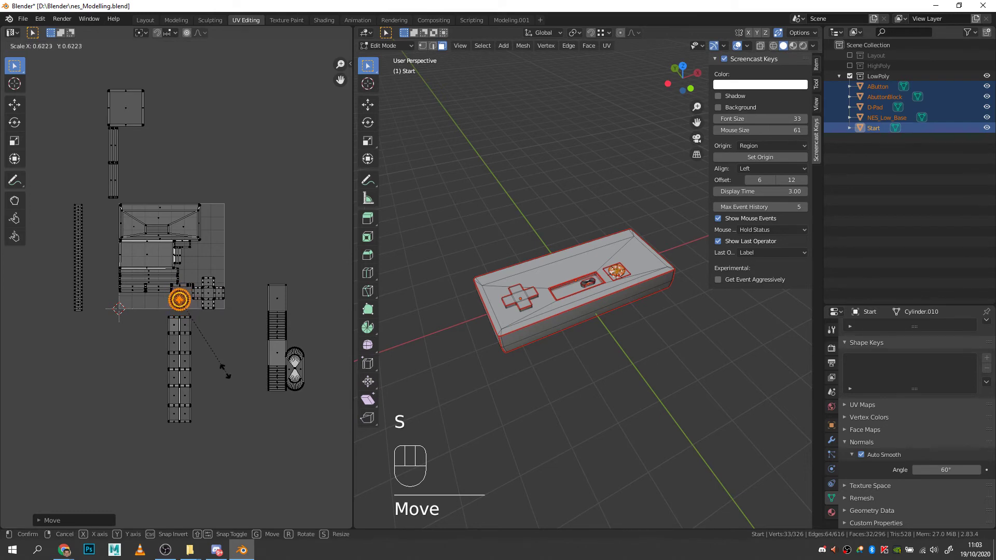
{"action": "left_click", "coordinate": [222, 369]}
Step: Nudge the circular island into the gap beside the D-pad island, just below the thin recess strip
{"action": "scroll", "coordinate": [176, 307], "scroll_direction": "up", "scroll_amount": 5}
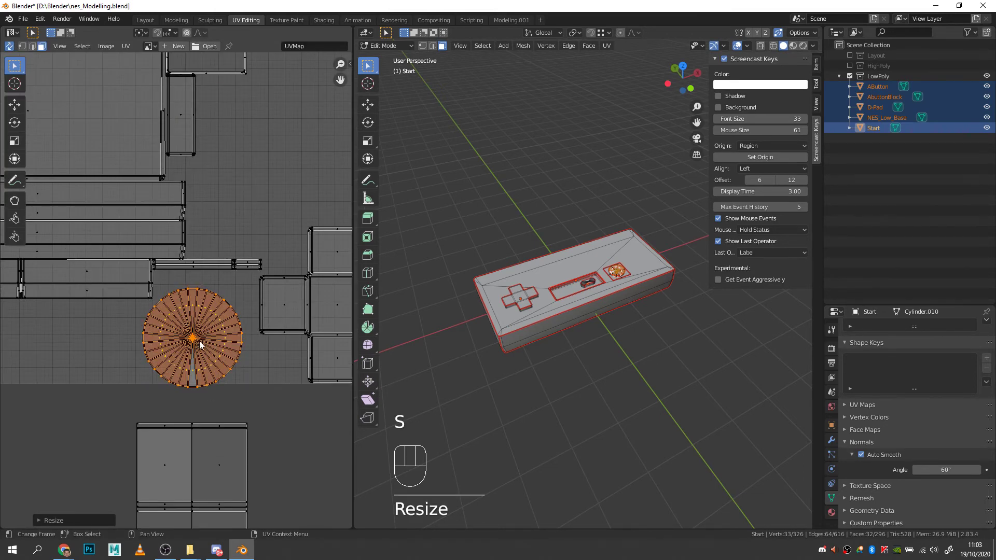
{"action": "key", "text": "g"}
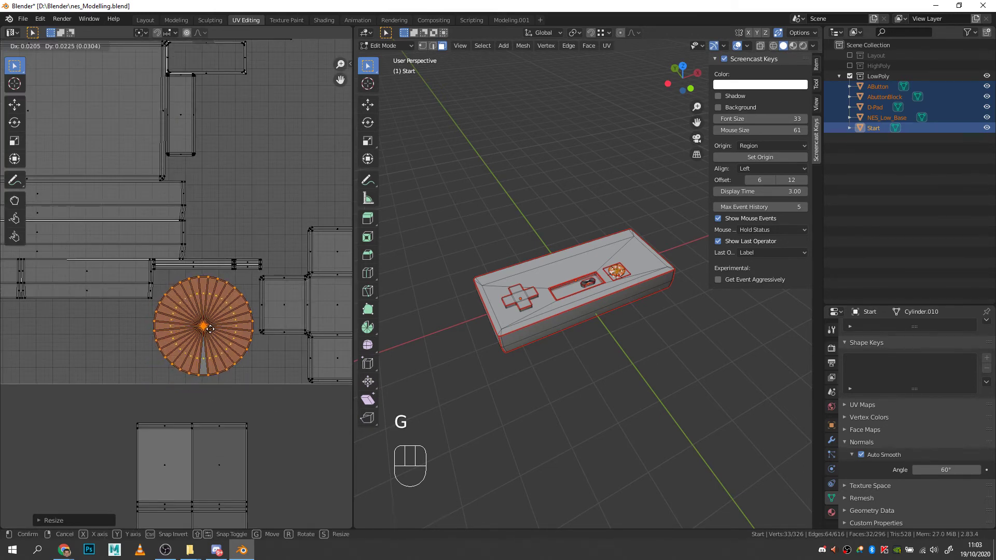
{"action": "left_click", "coordinate": [211, 328]}
{"action": "scroll", "coordinate": [269, 384], "scroll_direction": "down", "scroll_amount": 5}
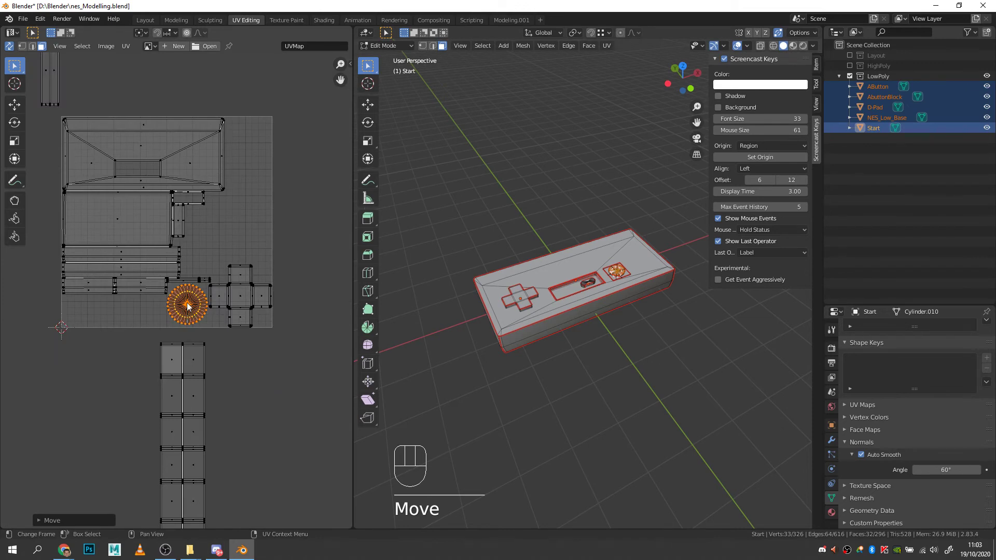
{"action": "key", "text": "g"}
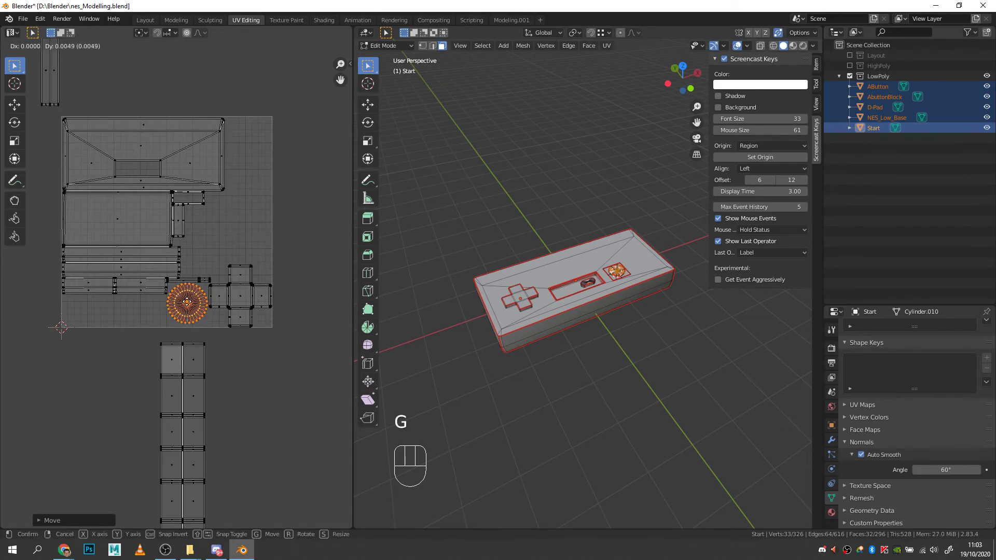
{"action": "left_click", "coordinate": [189, 310]}
{"action": "scroll", "coordinate": [189, 311], "scroll_direction": "up", "scroll_amount": 5}
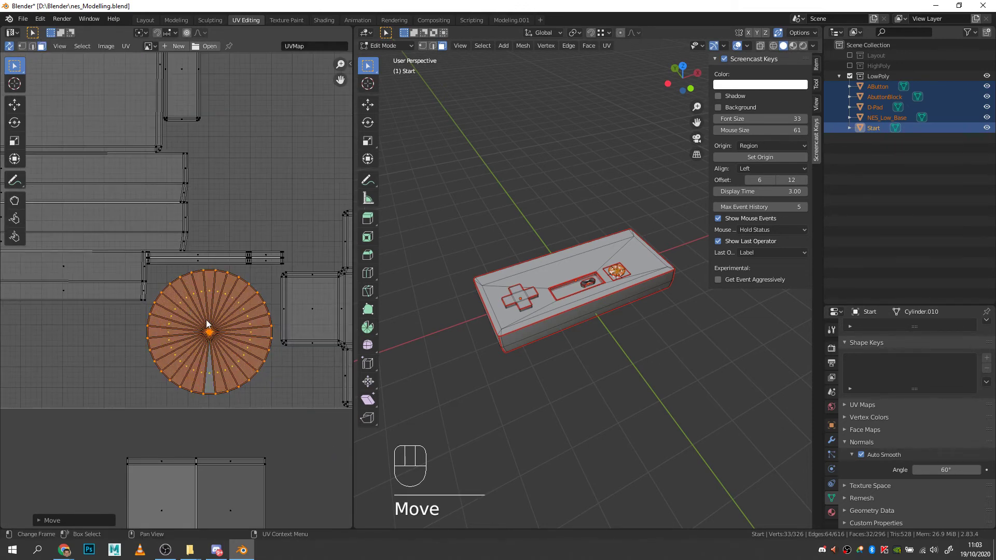
{"action": "key", "text": "g"}
{"action": "left_click", "coordinate": [207, 317]}
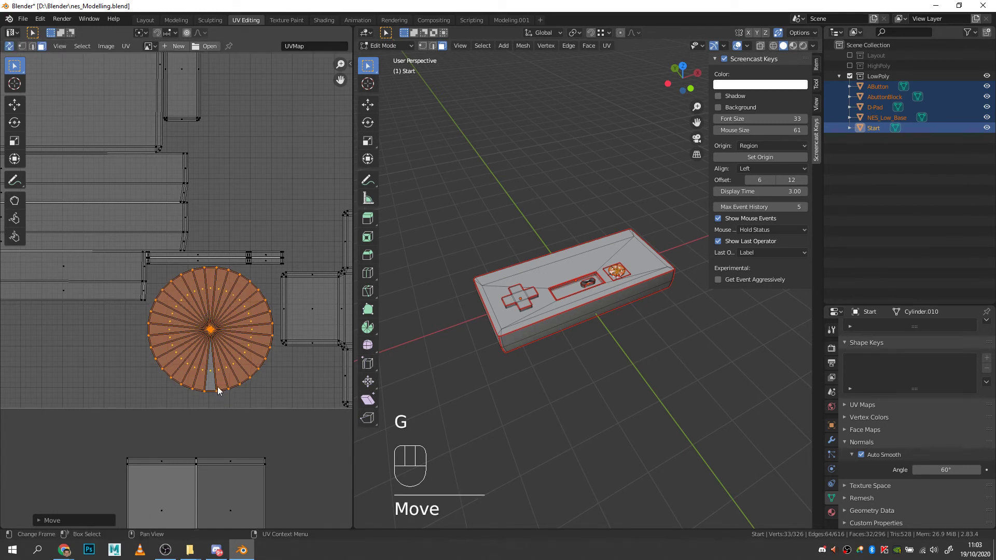
{"action": "key", "text": "g"}
{"action": "left_click", "coordinate": [220, 339]}
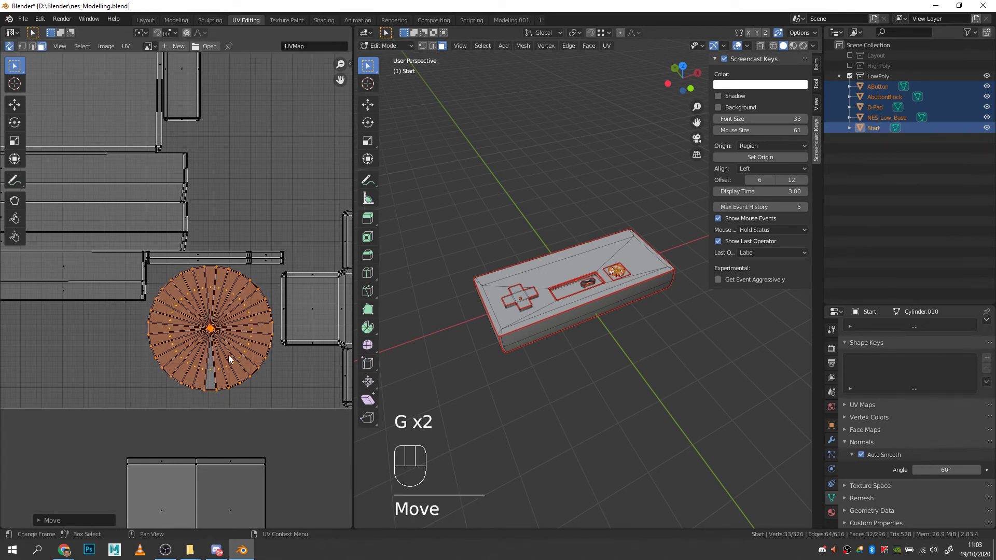
Step: Box select the long thin A-button side strip, rotate it -90 degrees and move it to the UV square's lower edge
{"action": "scroll", "coordinate": [199, 398], "scroll_direction": "down", "scroll_amount": 6}
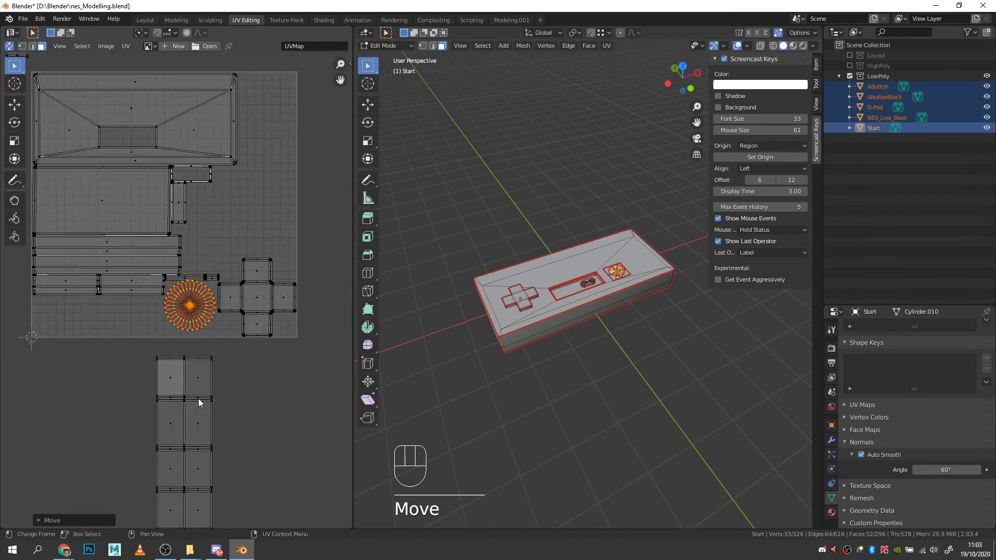
{"action": "left_click_drag", "start_coordinate": [77, 336], "coordinate": [47, 181]}
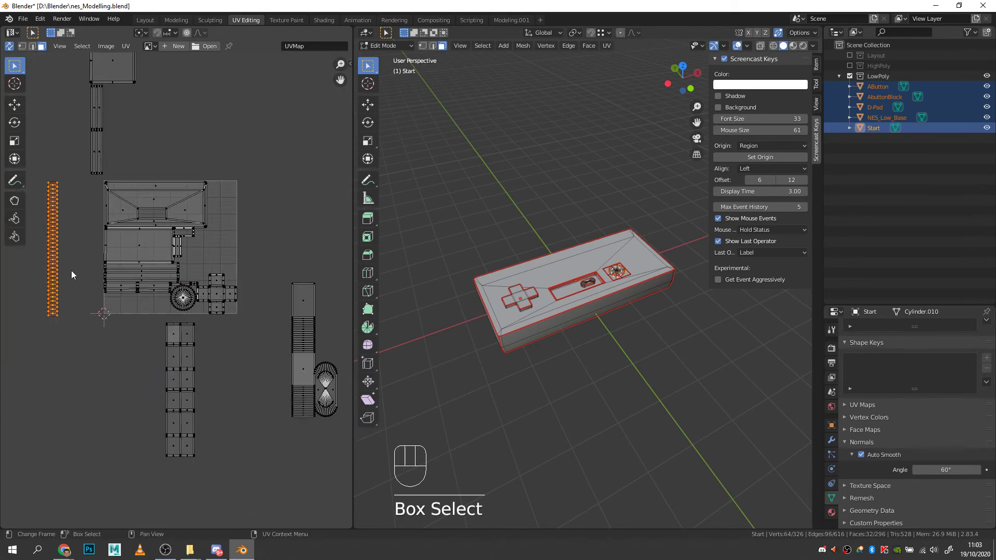
{"action": "key", "text": "r"}
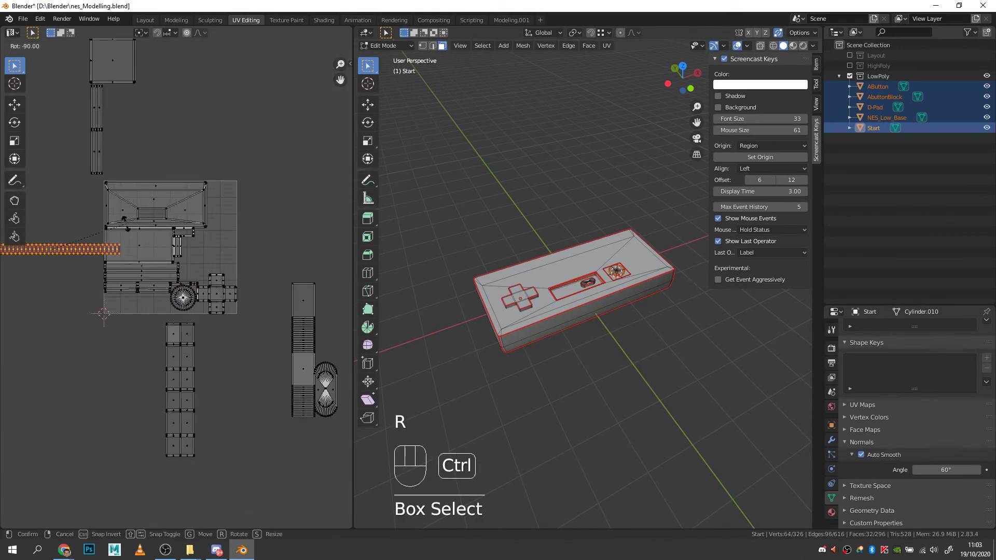
{"action": "left_click", "coordinate": [127, 224], "text": "ctrl"}
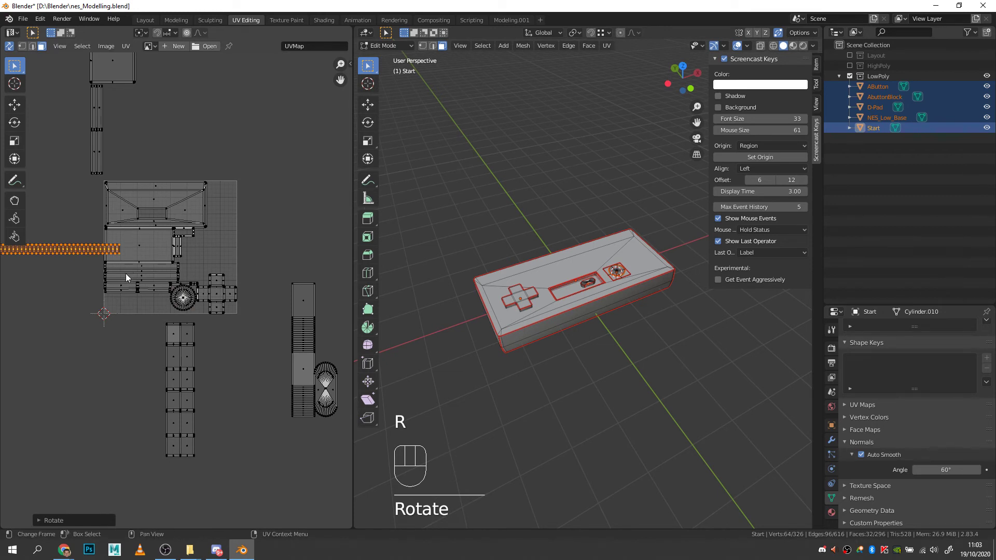
{"action": "key", "text": "g"}
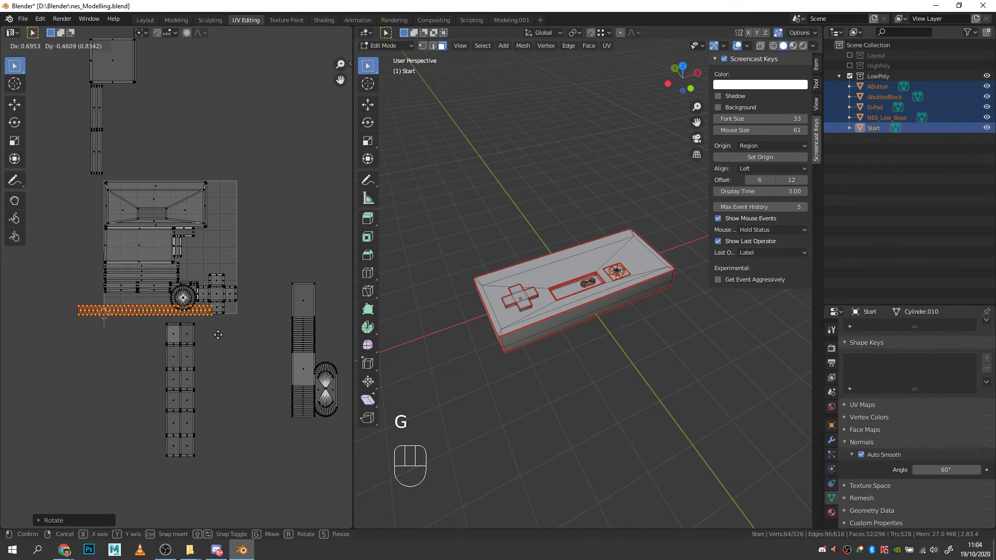
{"action": "left_click", "coordinate": [217, 335]}
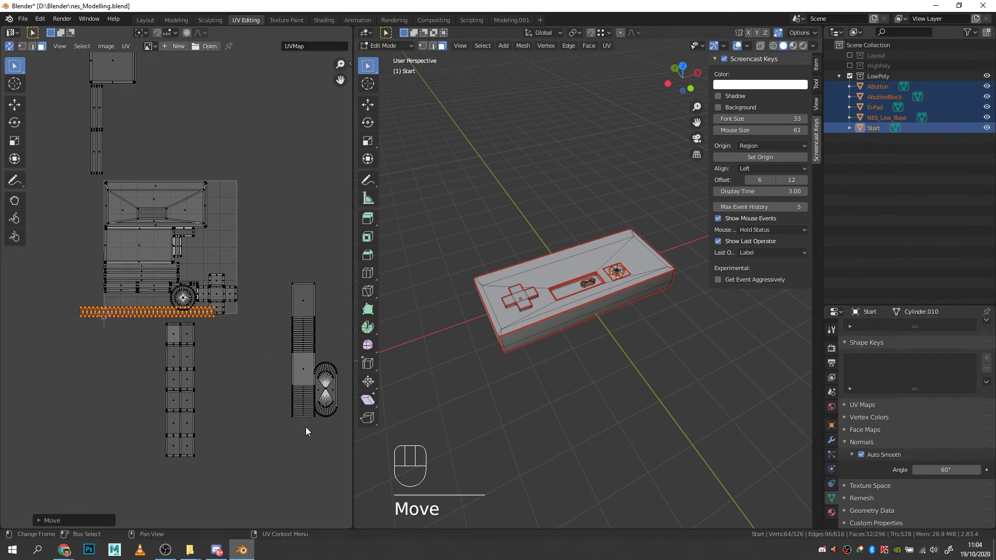
Step: Scale the A-button side strip to about 0.39 and fit it below the circular island, against the D-pad island
{"action": "key", "text": "s"}
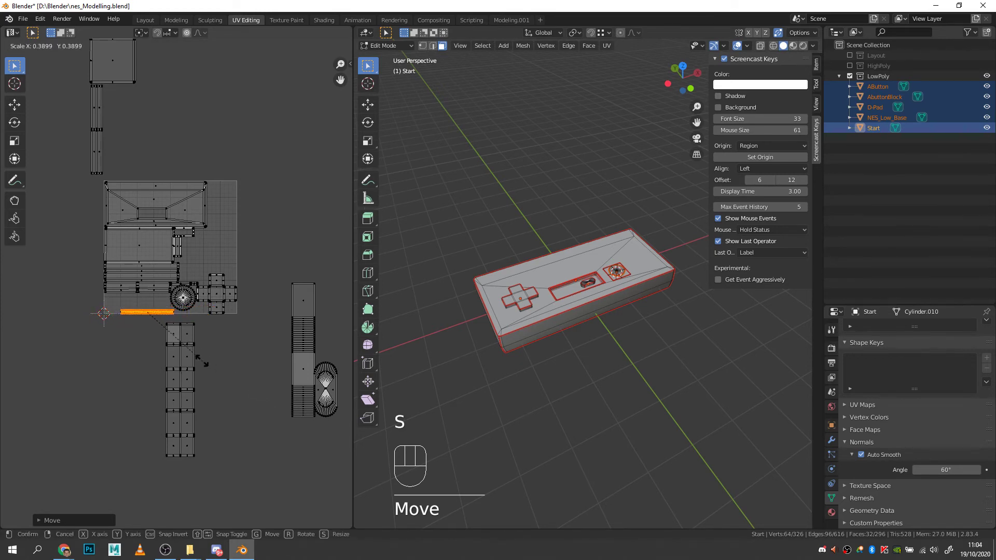
{"action": "left_click", "coordinate": [202, 361]}
{"action": "scroll", "coordinate": [151, 318], "scroll_direction": "up", "scroll_amount": 6}
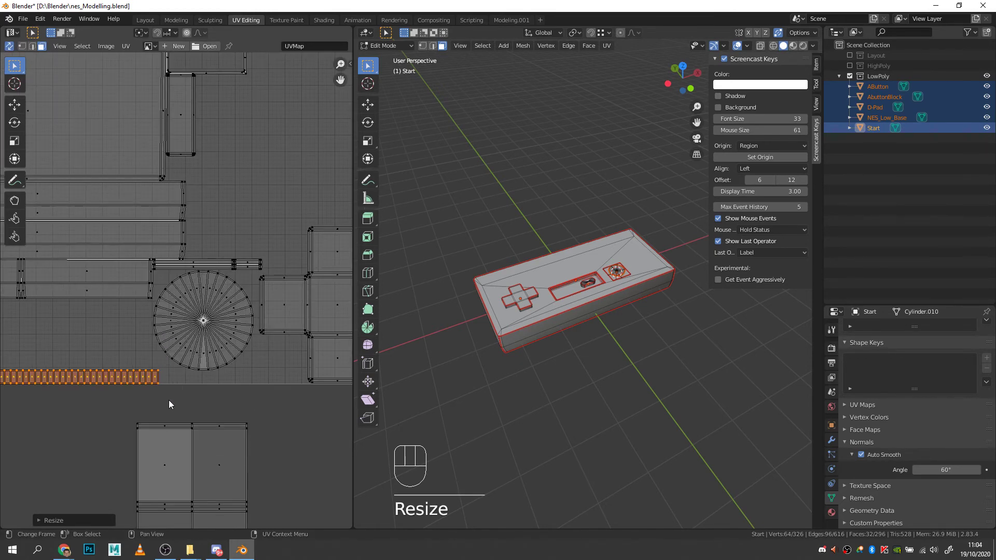
{"action": "key", "text": "g"}
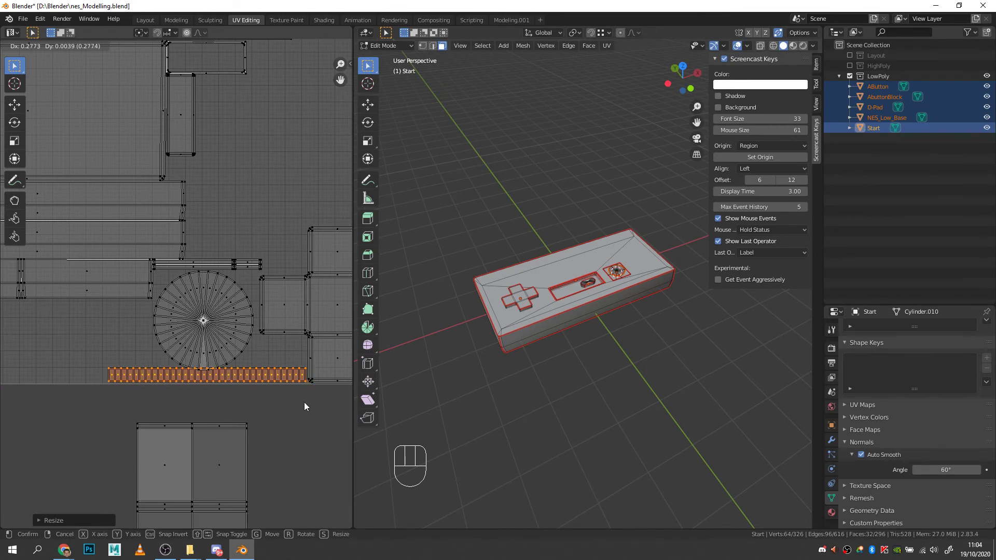
{"action": "left_click", "coordinate": [304, 403]}
Step: Scale the circular A-button island to about 0.94 and shift it slightly up, clear of the strip below
{"action": "left_click", "coordinate": [218, 332], "text": "alt"}
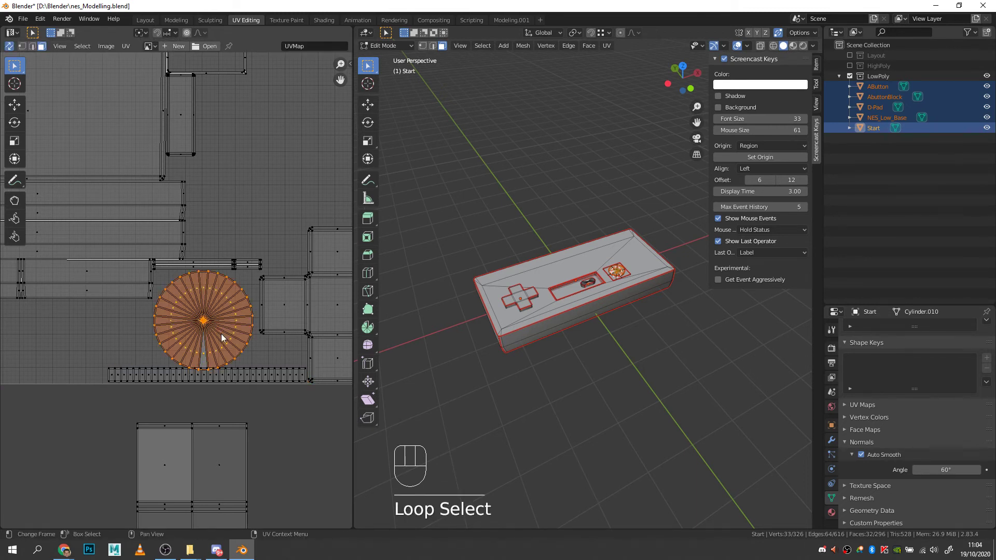
{"action": "key", "text": "s"}
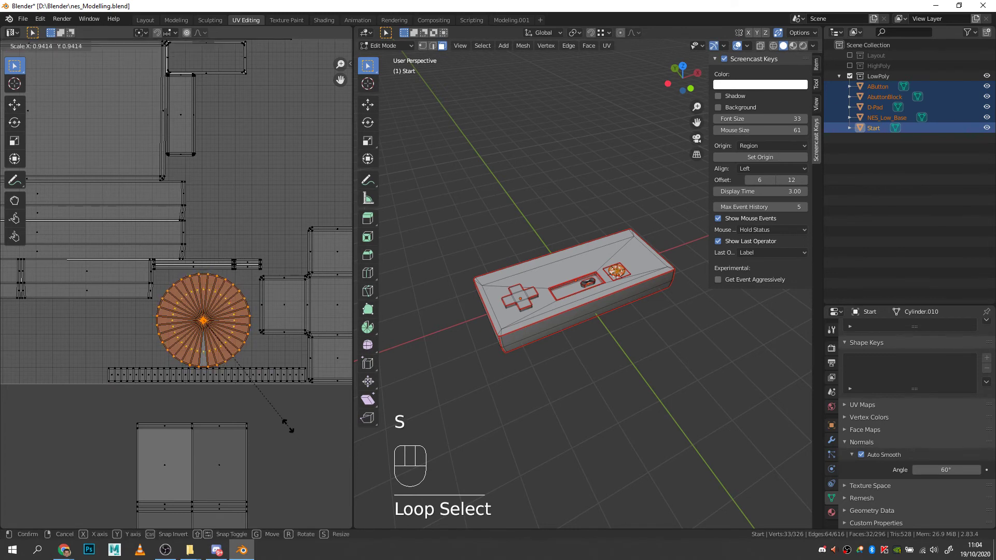
{"action": "left_click", "coordinate": [288, 431]}
{"action": "key", "text": "g"}
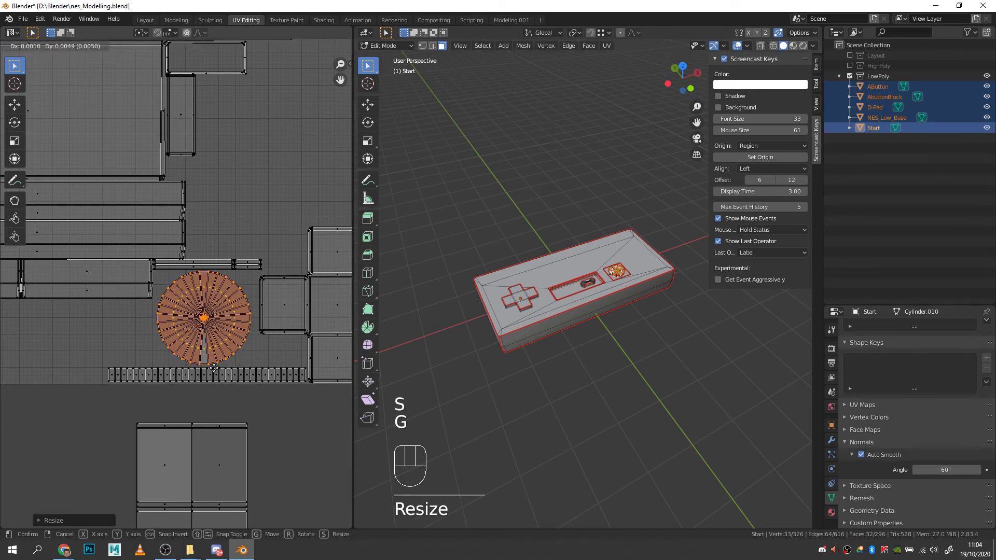
{"action": "left_click", "coordinate": [214, 368]}
Step: Shrink the circular island by a further factor of about 0.95 to widen the gaps around it
{"action": "scroll", "coordinate": [265, 412], "scroll_direction": "down", "scroll_amount": 3}
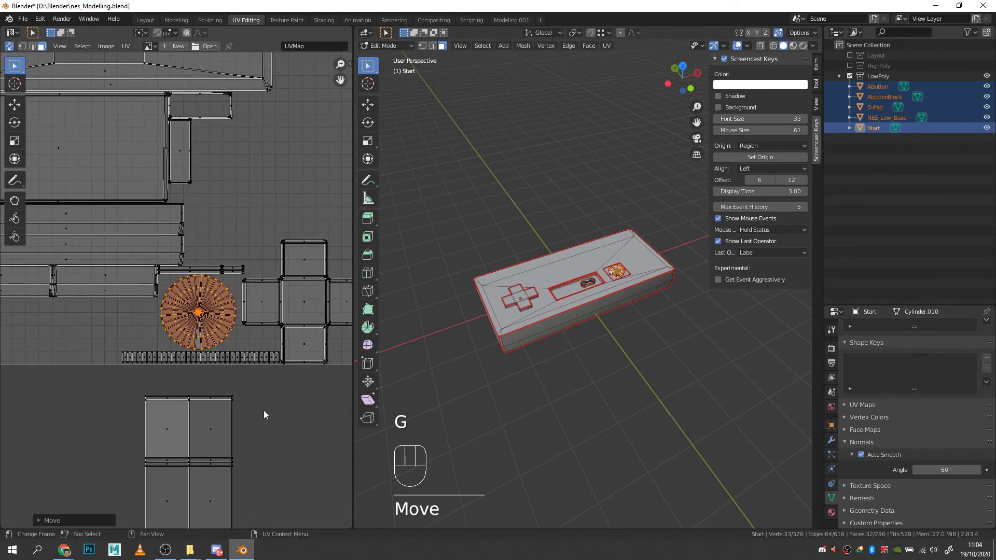
{"action": "scroll", "coordinate": [203, 374], "scroll_direction": "up", "scroll_amount": 7}
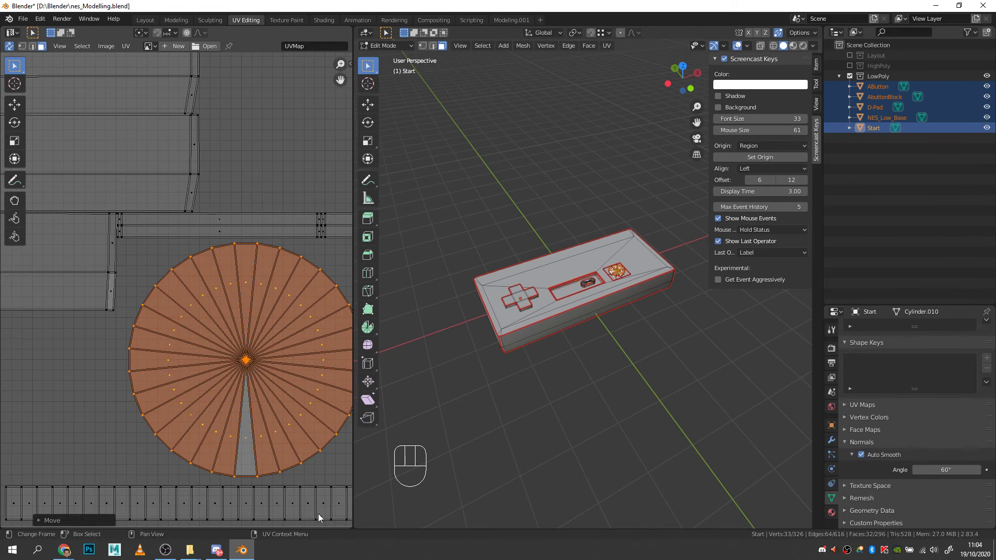
{"action": "key", "text": "s"}
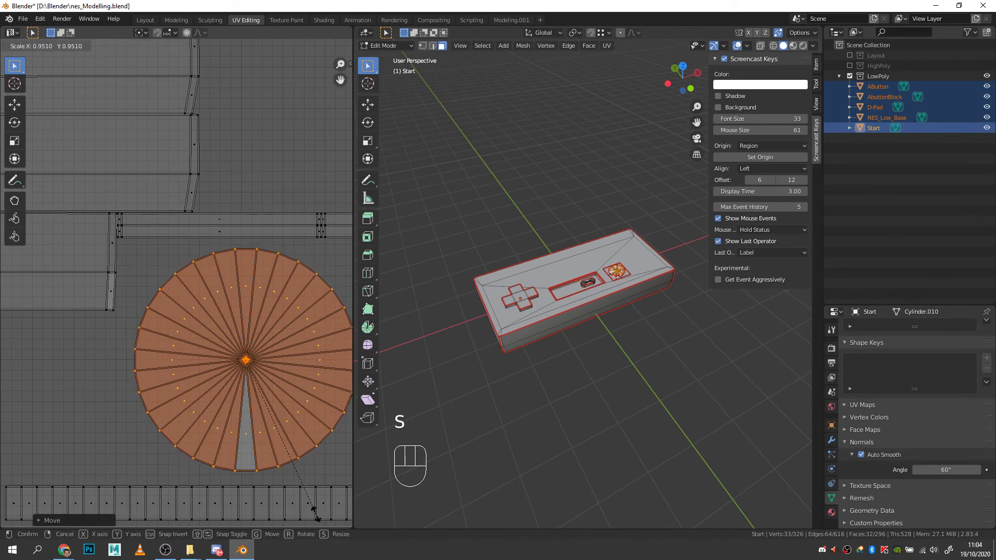
{"action": "left_click", "coordinate": [315, 514]}
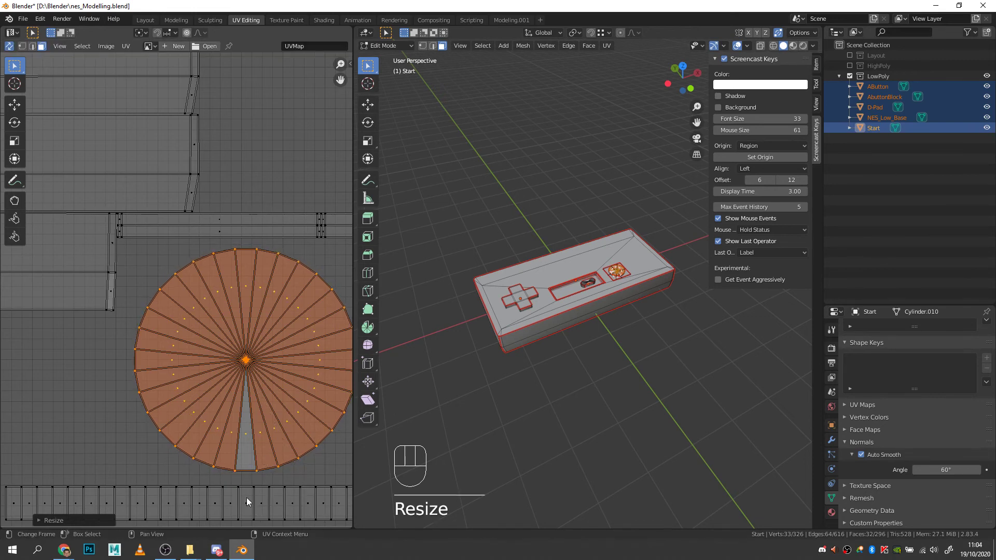
Step: Box select the whole A-button side strip, enlarge it to about 1.2 and shift it sideways, clear of the D-pad island
{"action": "scroll", "coordinate": [247, 497], "scroll_direction": "down", "scroll_amount": 3}
{"action": "left_click_drag", "start_coordinate": [73, 427], "coordinate": [217, 393]}
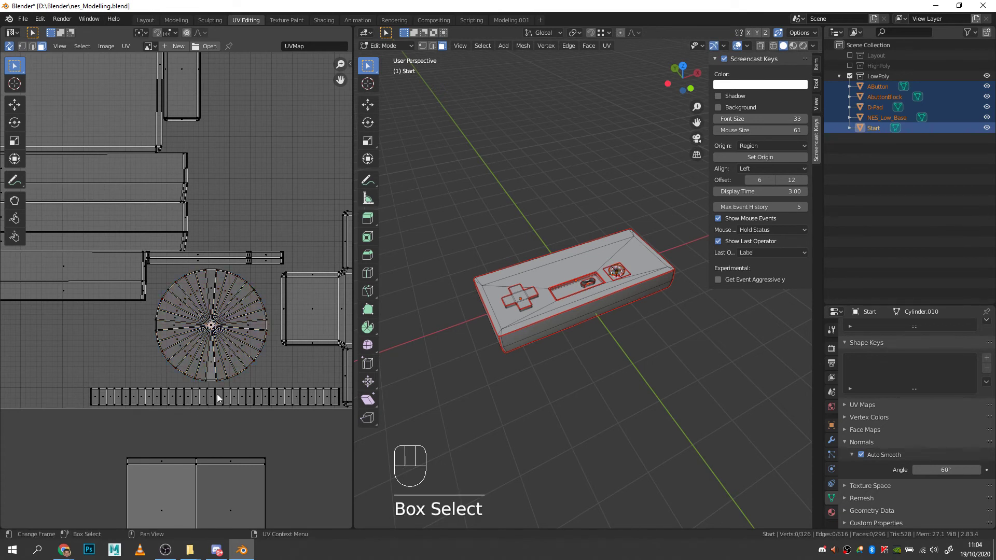
{"action": "key", "text": "alt"}
{"action": "left_click", "coordinate": [188, 397]}
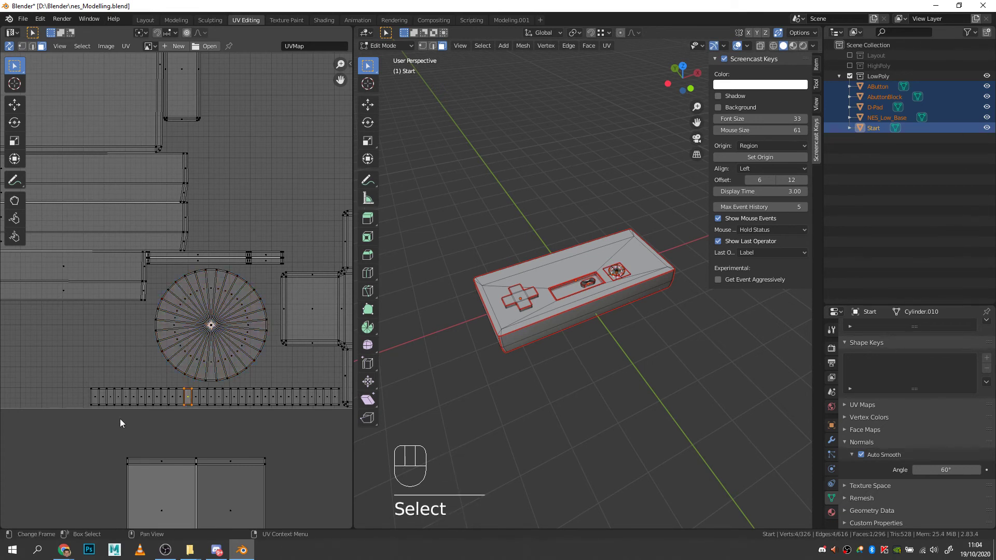
{"action": "left_click_drag", "start_coordinate": [74, 424], "coordinate": [340, 385]}
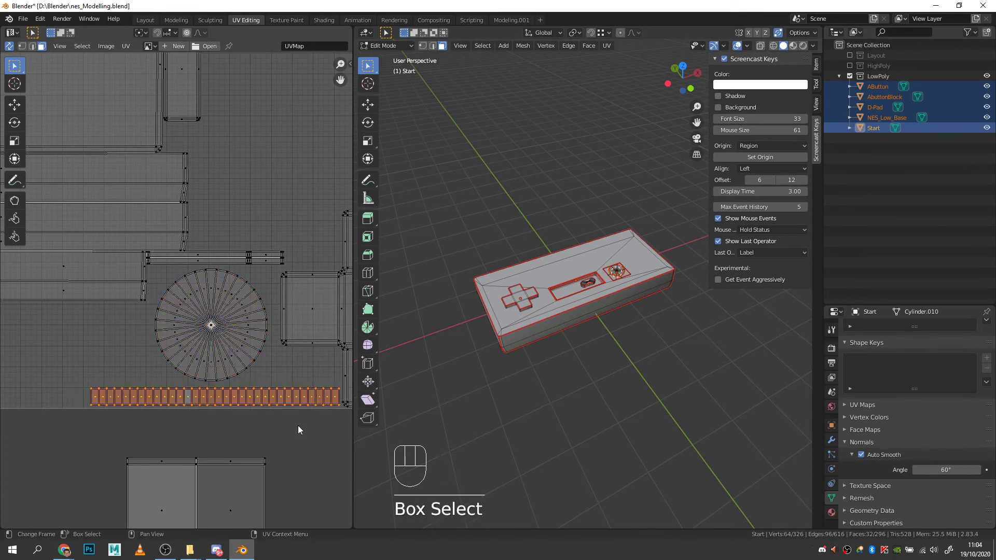
{"action": "key", "text": "s"}
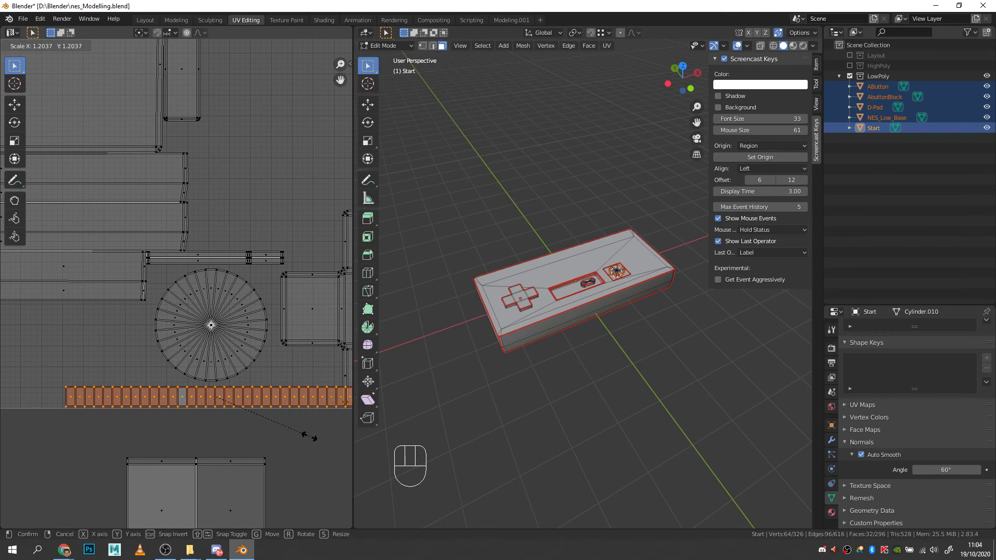
{"action": "left_click", "coordinate": [309, 441]}
{"action": "key", "text": "g"}
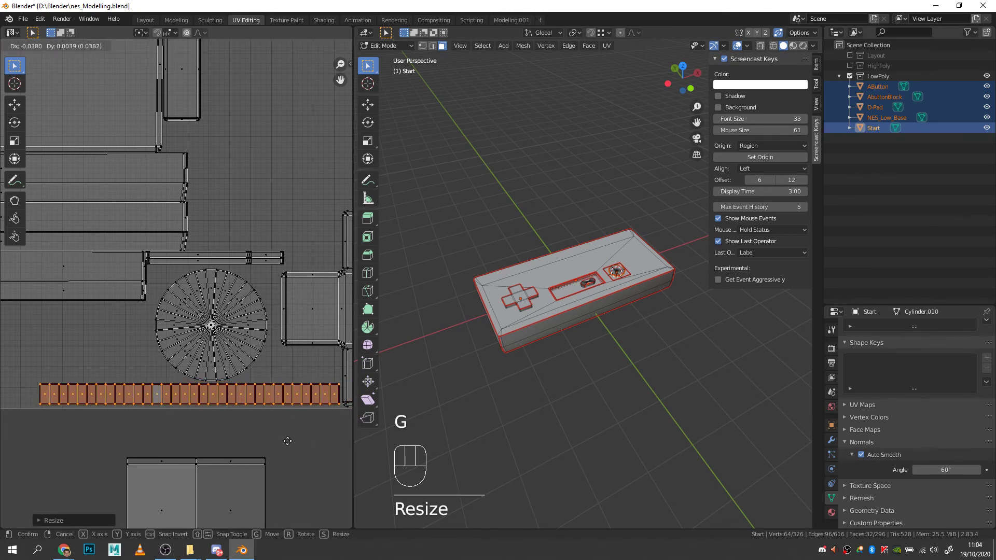
{"action": "left_click", "coordinate": [288, 442]}
Step: Box select the whole D-pad side strip below the UV square and scale it to about 0.4
{"action": "scroll", "coordinate": [272, 421], "scroll_direction": "down", "scroll_amount": 5}
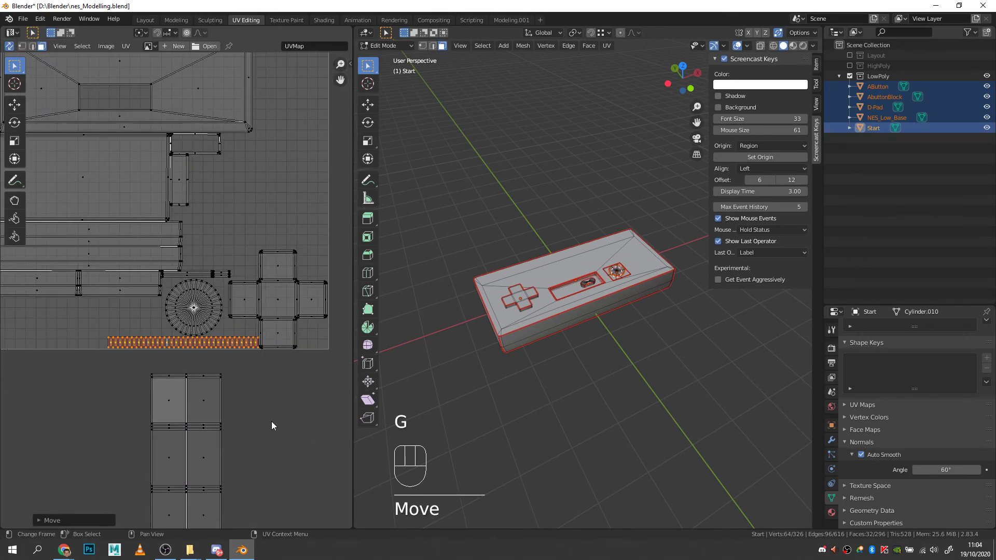
{"action": "middle_click_drag", "start_coordinate": [266, 359], "coordinate": [207, 362]}
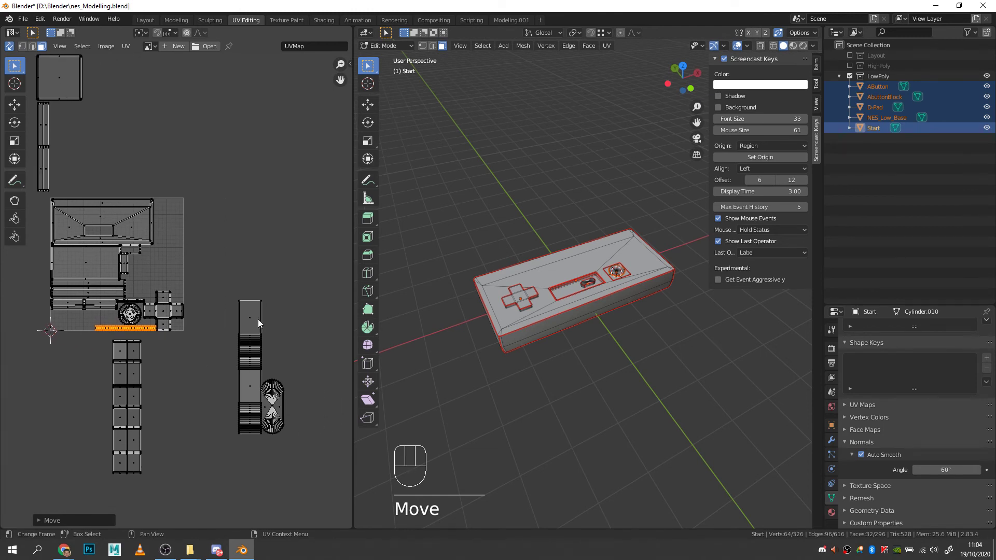
{"action": "middle_click_drag", "start_coordinate": [256, 302], "coordinate": [275, 265]}
{"action": "left_click_drag", "start_coordinate": [176, 452], "coordinate": [92, 300]}
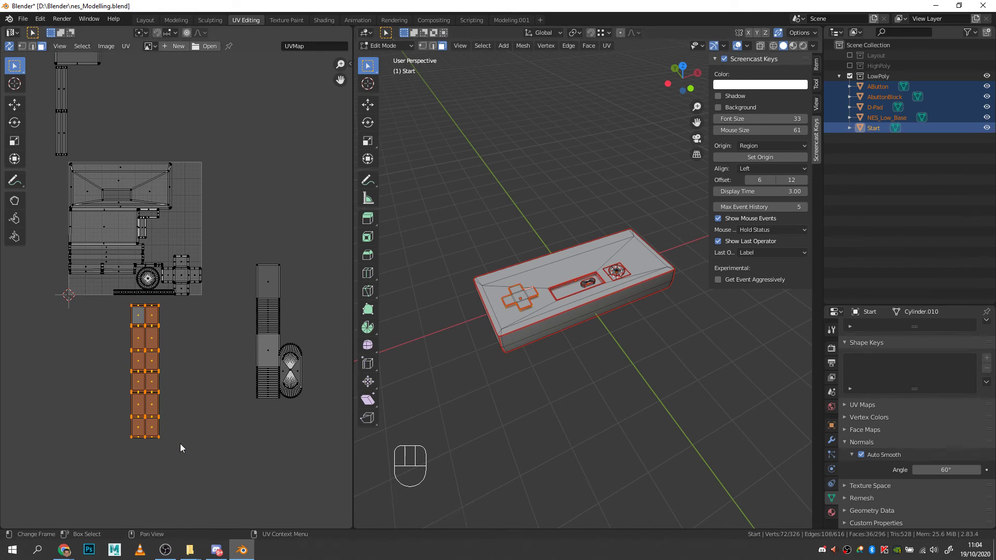
{"action": "key", "text": "s"}
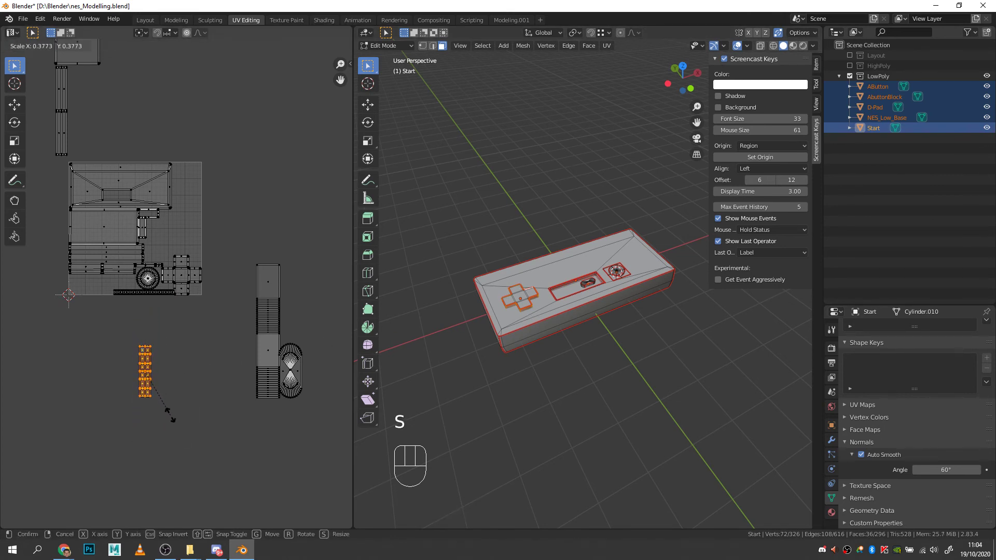
{"action": "left_click", "coordinate": [173, 421]}
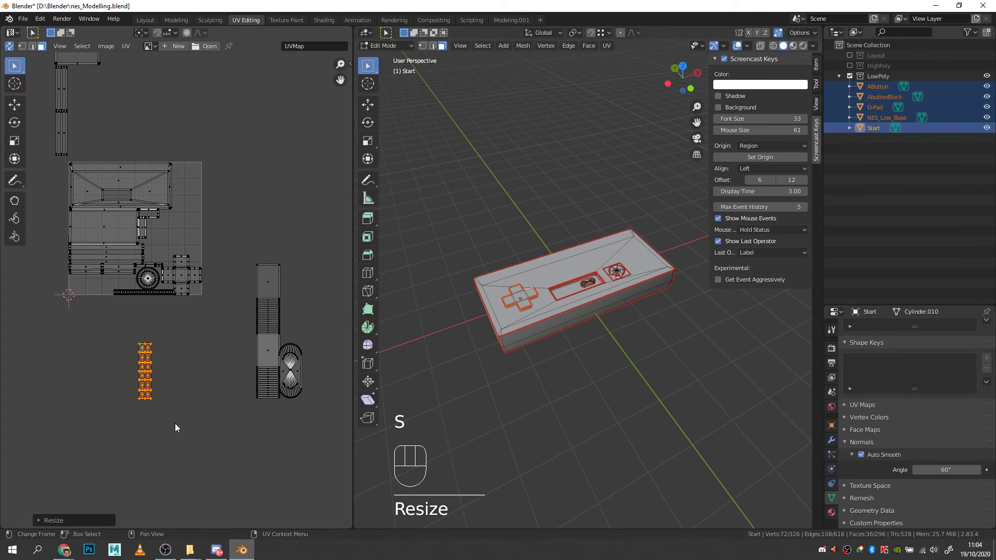
Step: Rotate the D-pad side strip to horizontal and place it inside the UV square, beside the circular A-button island
{"action": "key", "text": "r"}
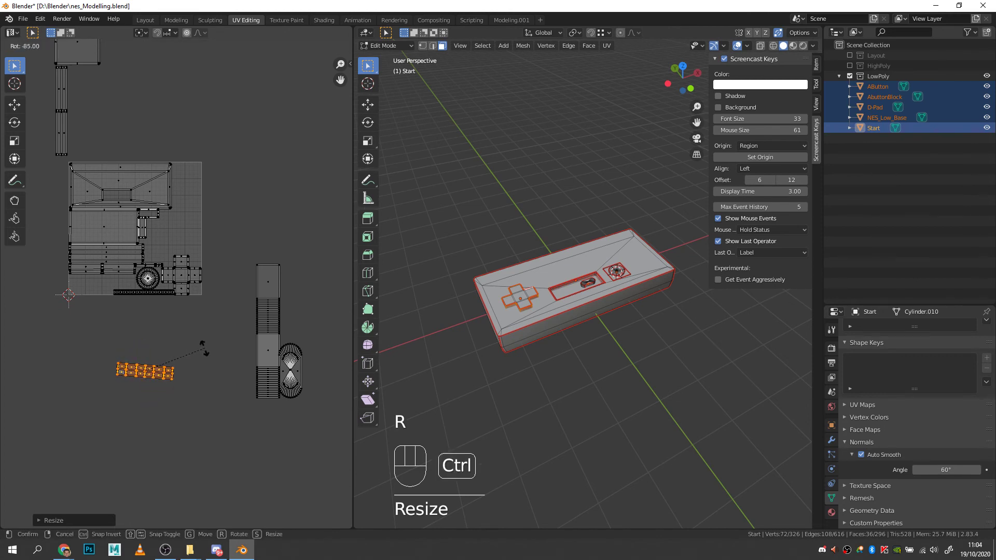
{"action": "left_click", "coordinate": [206, 343], "text": "ctrl"}
{"action": "key", "text": "g"}
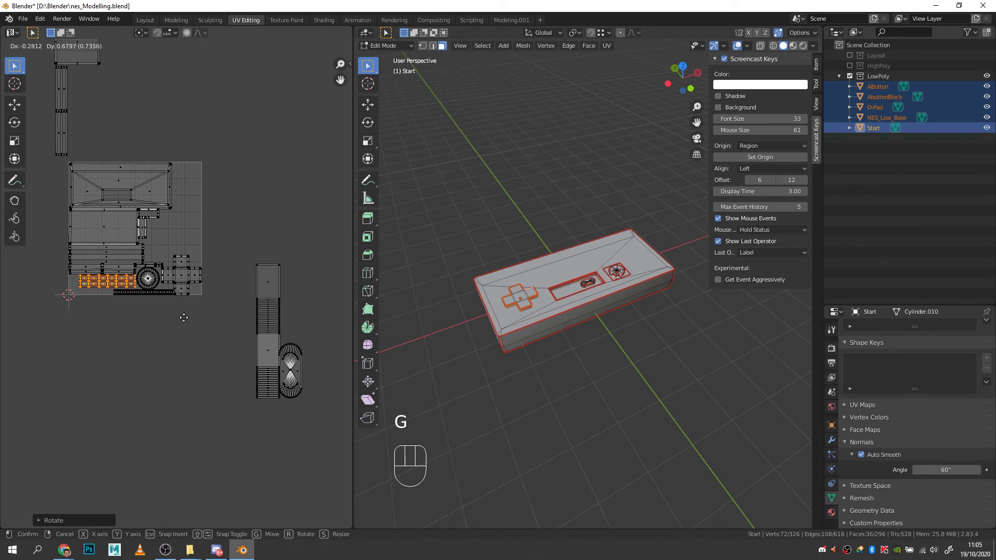
{"action": "left_click", "coordinate": [184, 317]}
Step: Select the whole capsule-shaped Start button island and move it into the UV square, above the circular island
{"action": "middle_click_drag", "start_coordinate": [167, 338], "coordinate": [152, 405]}
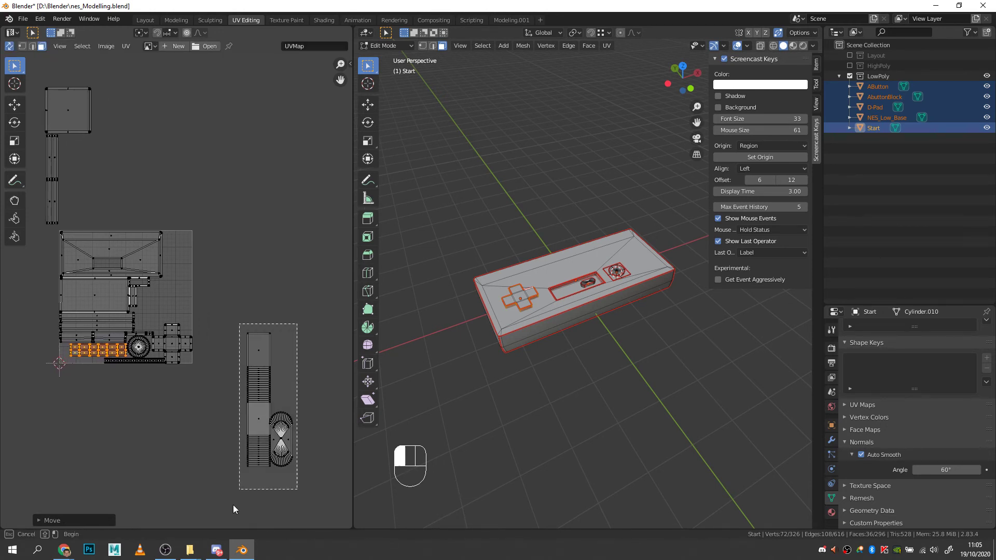
{"action": "left_click_drag", "start_coordinate": [233, 506], "coordinate": [289, 463]}
{"action": "left_click", "coordinate": [290, 458]}
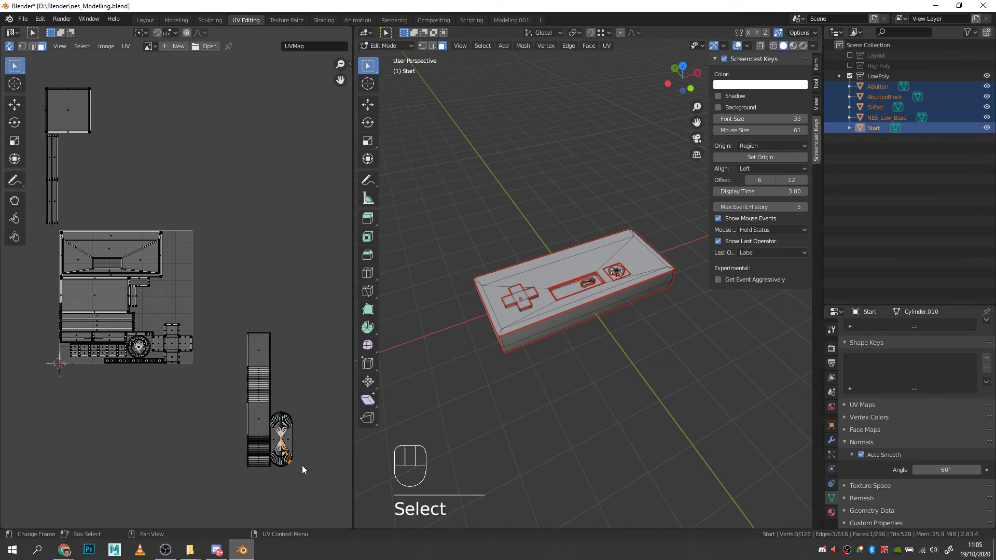
{"action": "left_click", "coordinate": [287, 441], "text": "alt"}
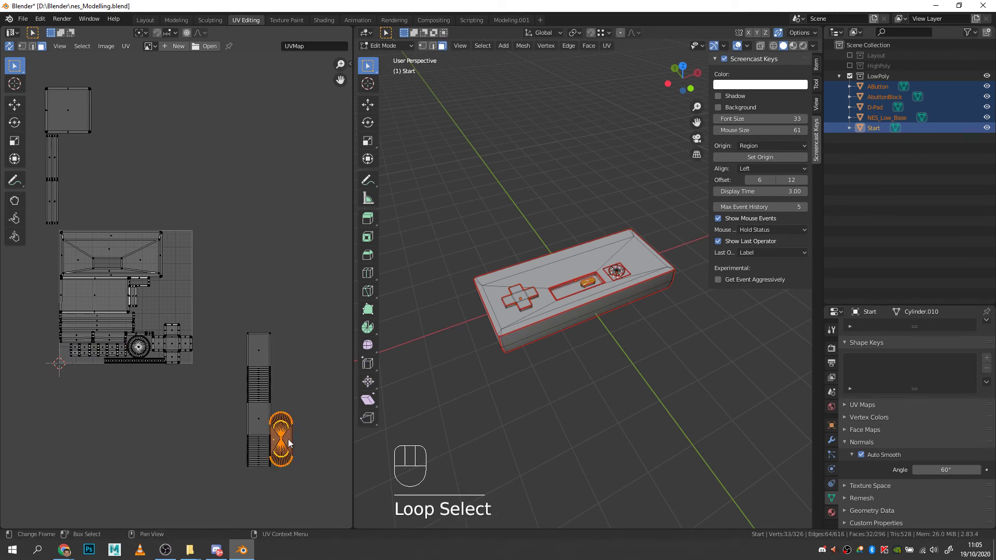
{"action": "key", "text": "g"}
{"action": "left_click", "coordinate": [160, 311]}
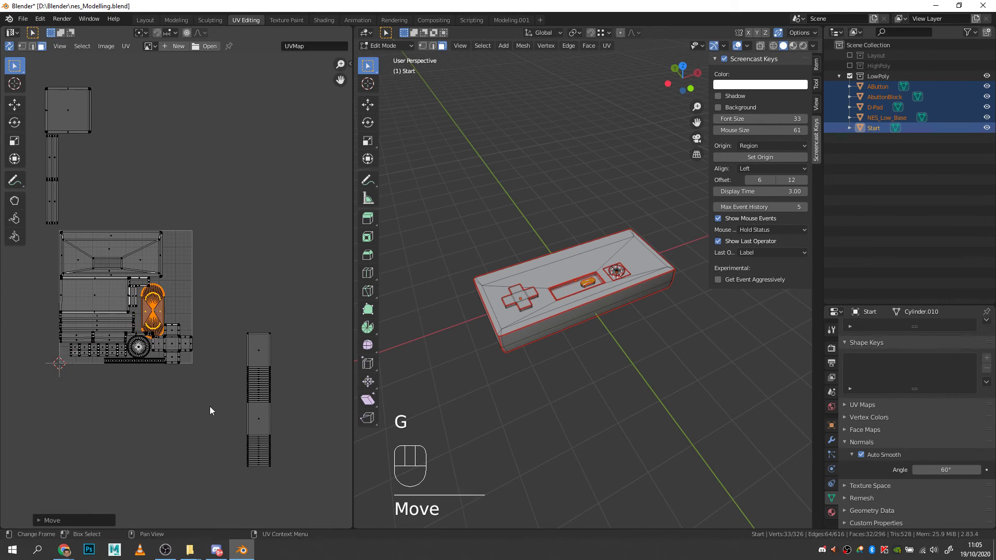
Step: Shrink the capsule-shaped Start island to roughly half size and position it just above the gap between the circular and D-pad islands
{"action": "key", "text": "s"}
{"action": "left_click", "coordinate": [180, 369]}
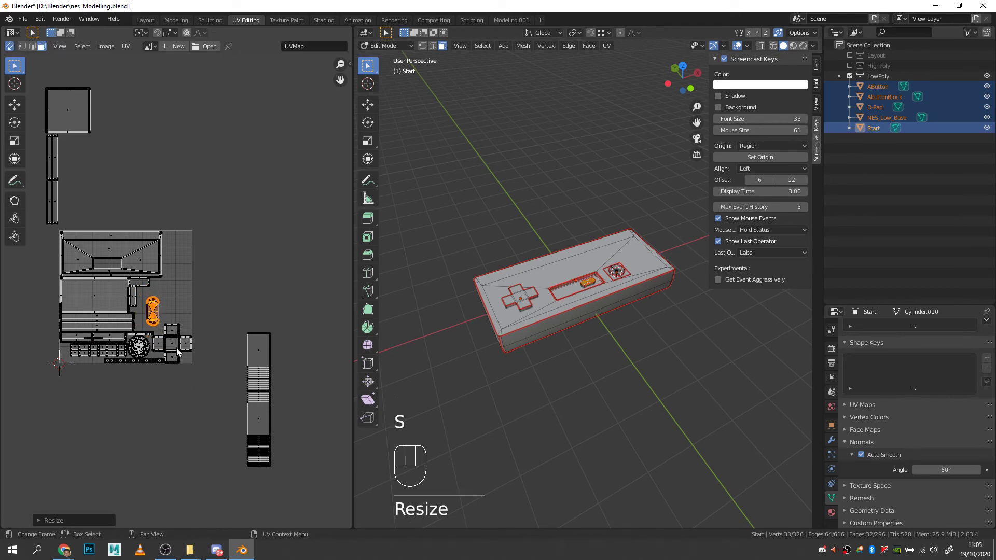
{"action": "key", "text": "s"}
{"action": "left_click", "coordinate": [205, 383]}
{"action": "key", "text": "s"}
{"action": "left_click", "coordinate": [158, 324]}
{"action": "key", "text": "g"}
{"action": "left_click", "coordinate": [166, 324]}
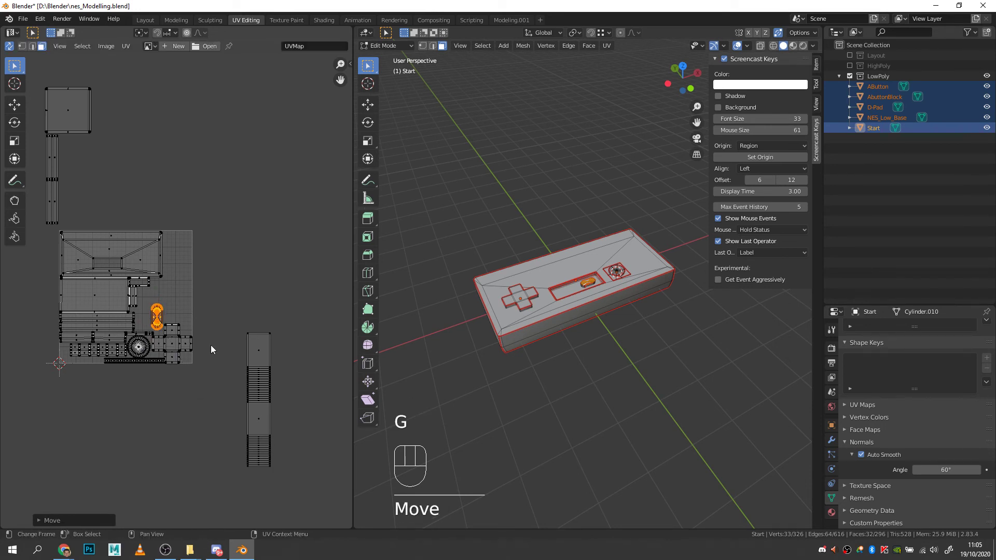
Step: Box select the Start button's side strip, scale it to about 0.55 and move it into the UV square beside the capsule island
{"action": "left_click_drag", "start_coordinate": [247, 483], "coordinate": [291, 313]}
{"action": "key", "text": "s"}
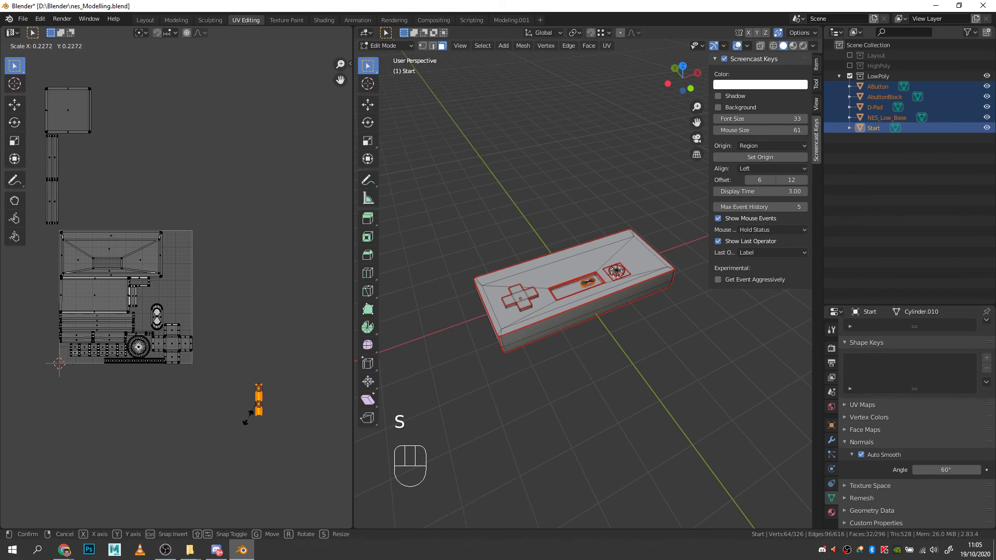
{"action": "left_click", "coordinate": [243, 447]}
{"action": "key", "text": "g"}
{"action": "left_click", "coordinate": [164, 338]}
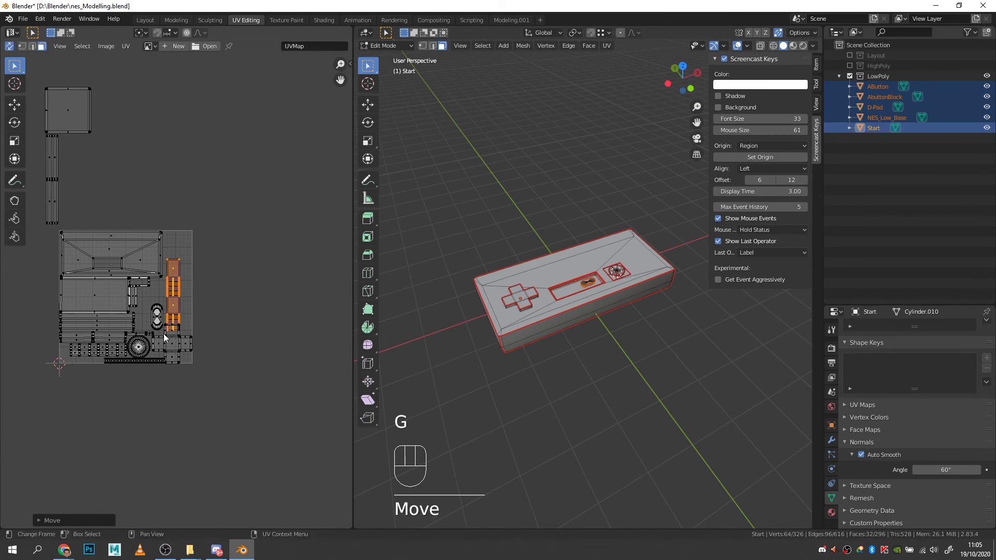
Step: Scale the Start side strip by a further 0.91 or so and fit it along the UV square's edge, above the D-pad island's outer arm
{"action": "scroll", "coordinate": [164, 338], "scroll_direction": "up", "scroll_amount": 7}
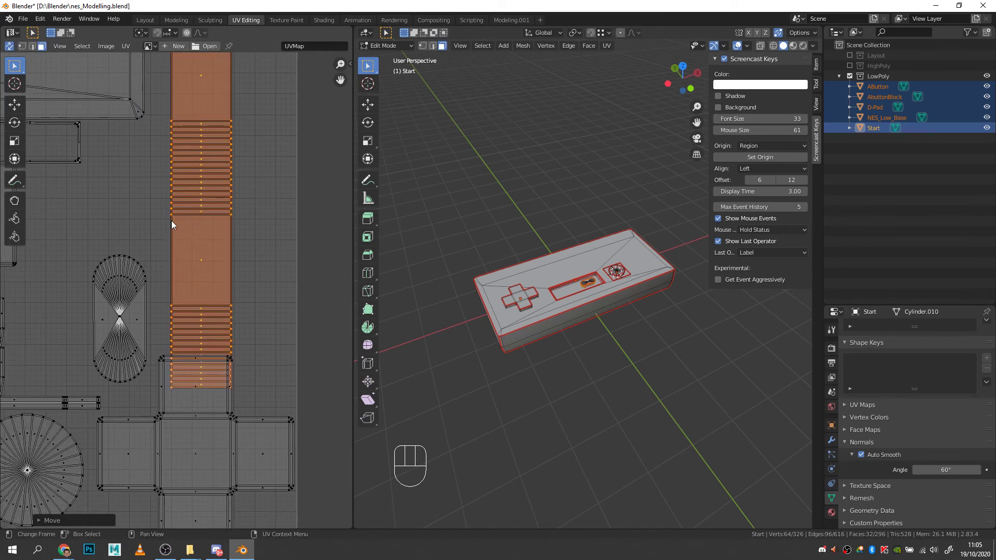
{"action": "key", "text": "g"}
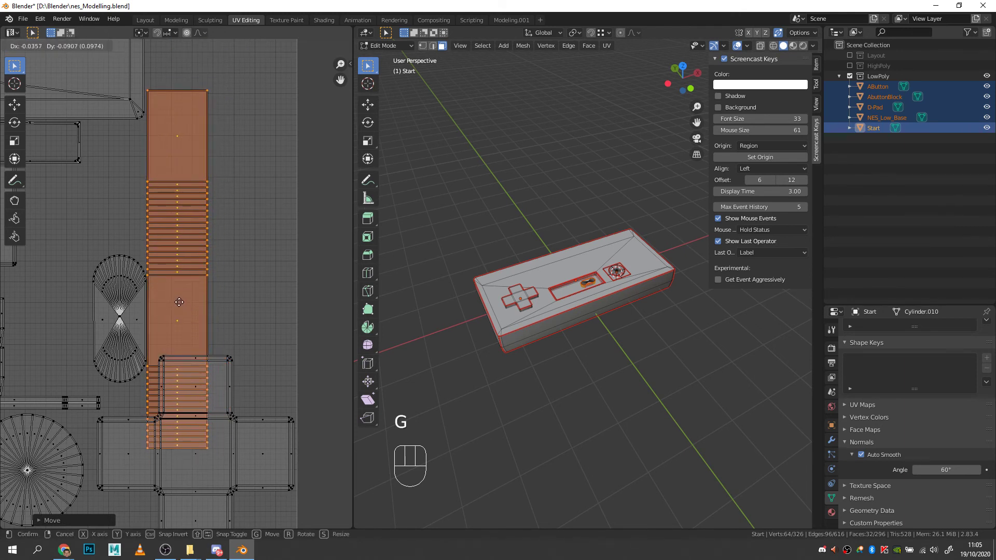
{"action": "left_click", "coordinate": [179, 302]}
{"action": "key", "text": "s"}
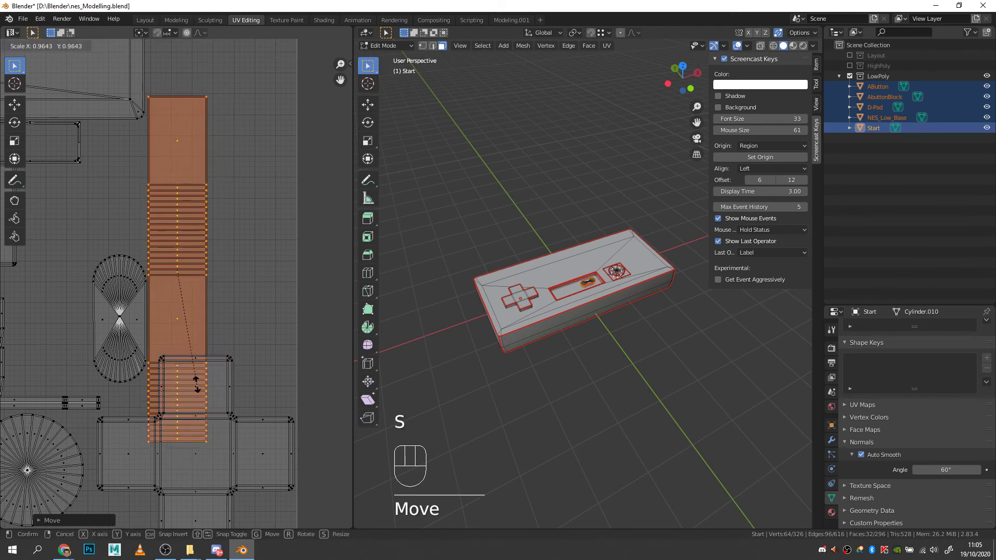
{"action": "left_click", "coordinate": [194, 379]}
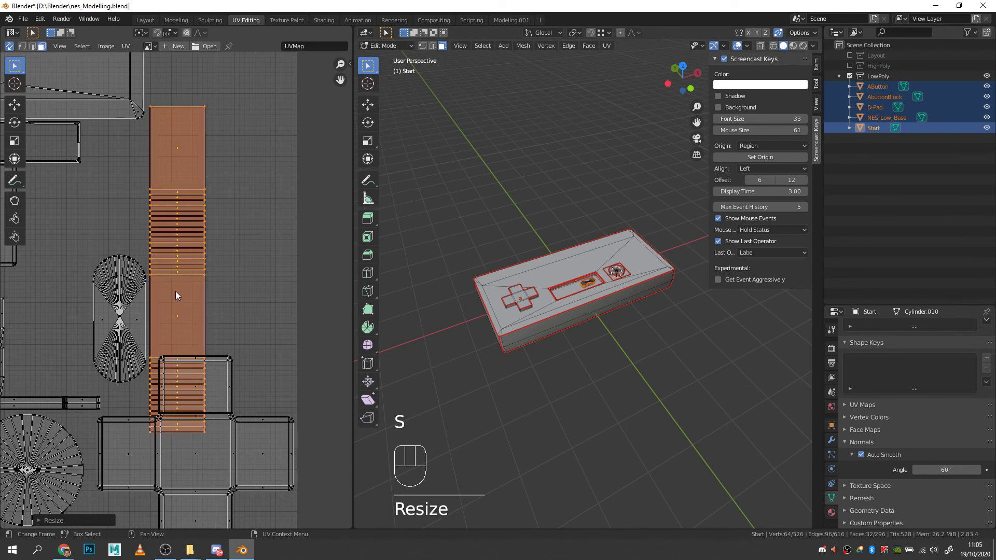
{"action": "key", "text": "g"}
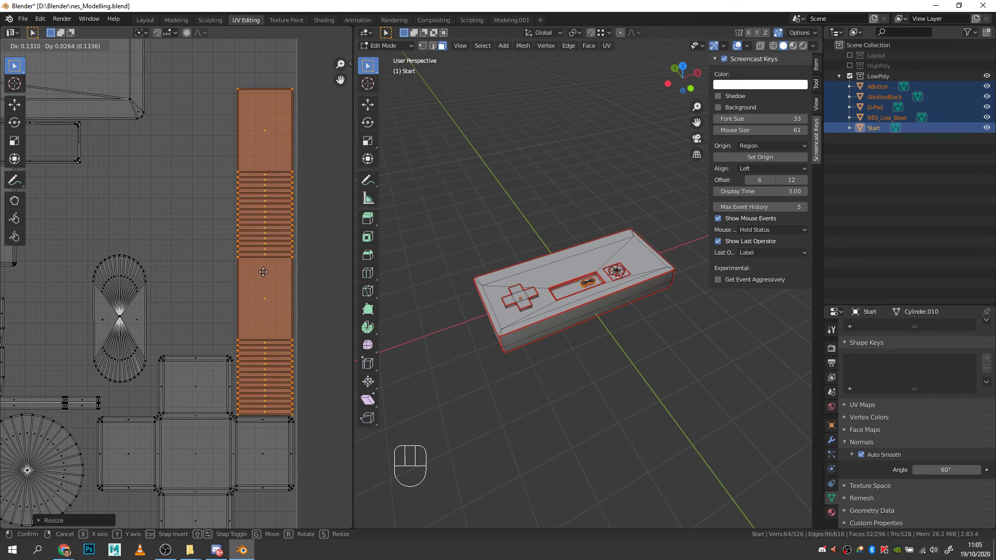
{"action": "left_click", "coordinate": [263, 272]}
Step: Box select the square A-button block island and move it over the upper corner of the UV square, beside the controller base island
{"action": "scroll", "coordinate": [212, 233], "scroll_direction": "down", "scroll_amount": 8}
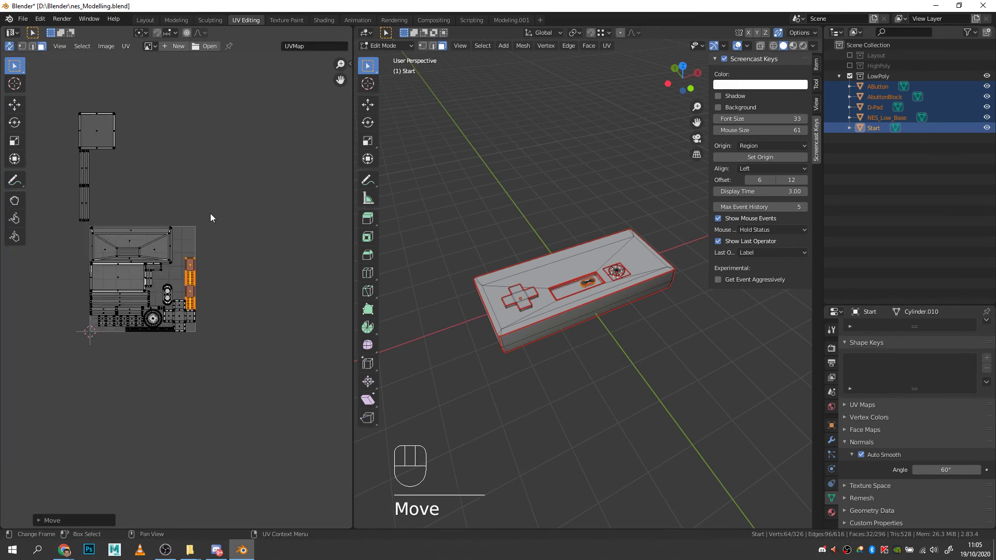
{"action": "scroll", "coordinate": [209, 215], "scroll_direction": "down", "scroll_amount": 4}
{"action": "scroll", "coordinate": [150, 277], "scroll_direction": "up", "scroll_amount": 8}
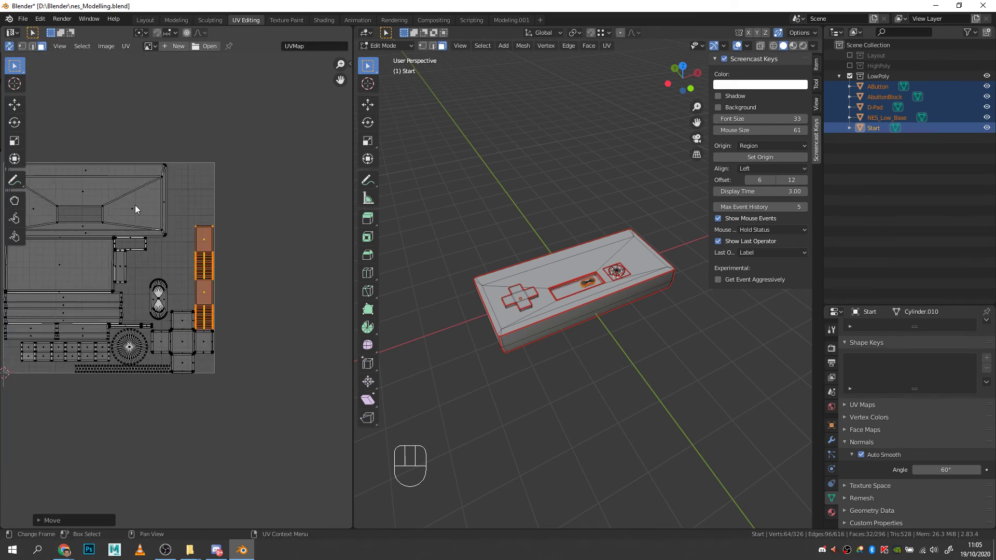
{"action": "middle_click_drag", "start_coordinate": [144, 239], "coordinate": [238, 371]}
{"action": "left_click_drag", "start_coordinate": [154, 61], "coordinate": [58, 142]}
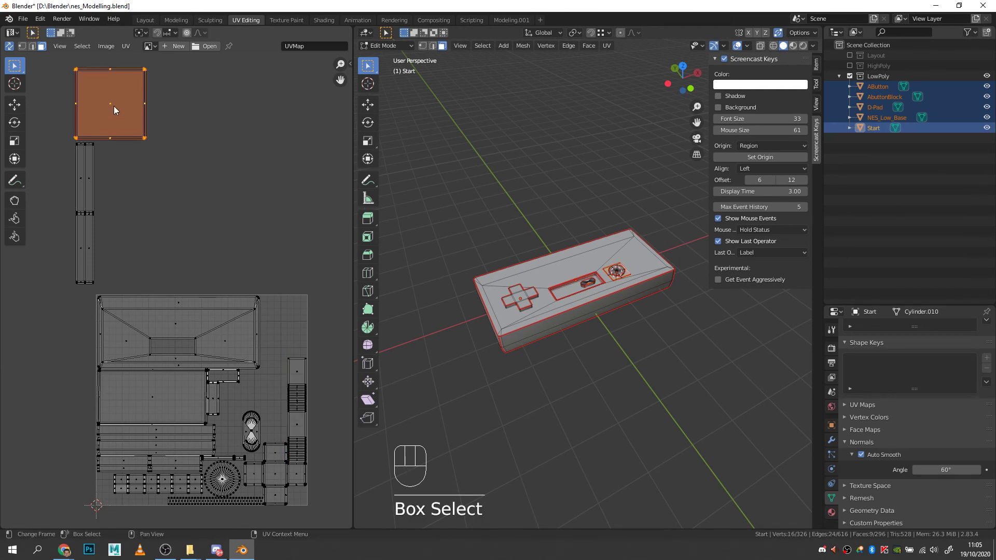
{"action": "key", "text": "g"}
{"action": "left_click", "coordinate": [313, 364]}
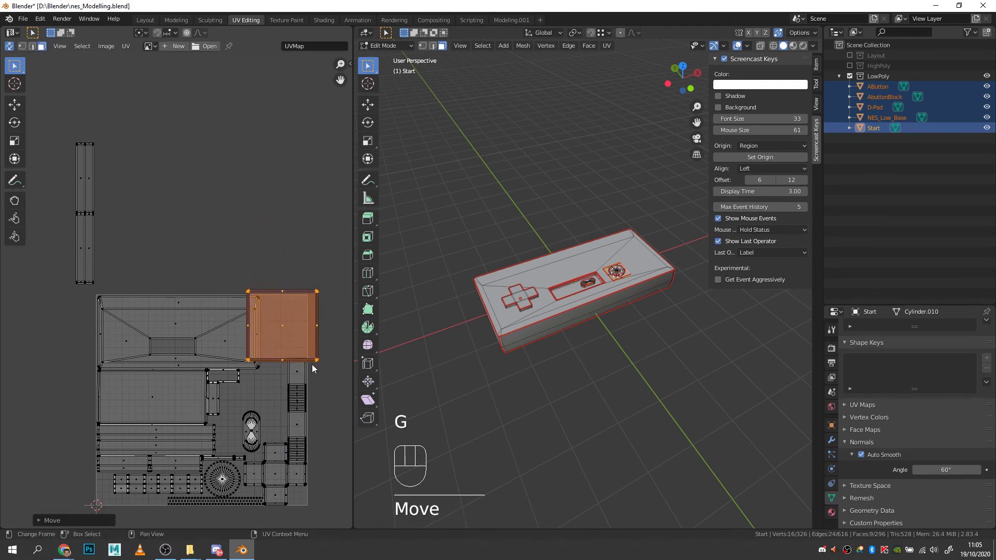
Step: Scale the square A-button block island to about 0.59 and fit it into the free upper corner of the UV square
{"action": "key", "text": "s"}
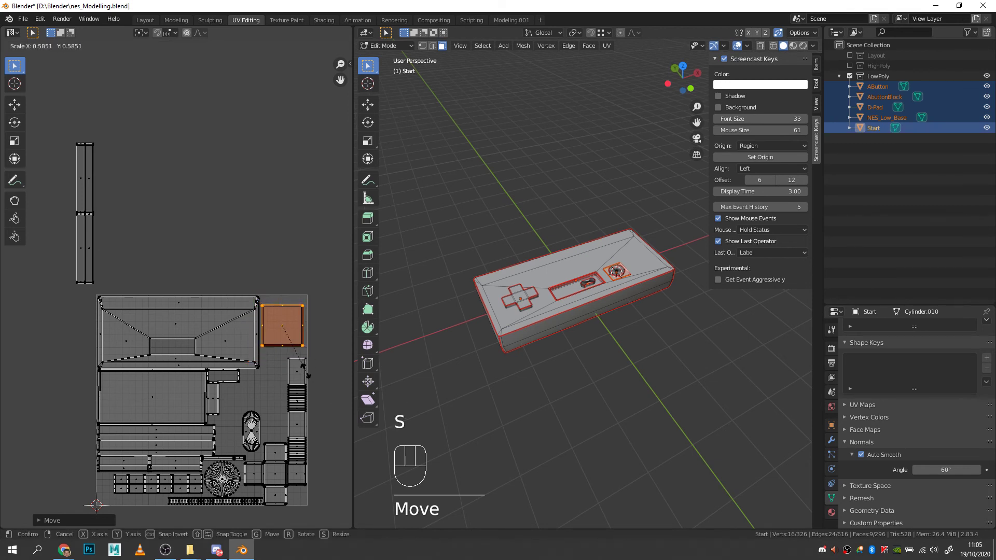
{"action": "left_click", "coordinate": [306, 373]}
{"action": "key", "text": "g"}
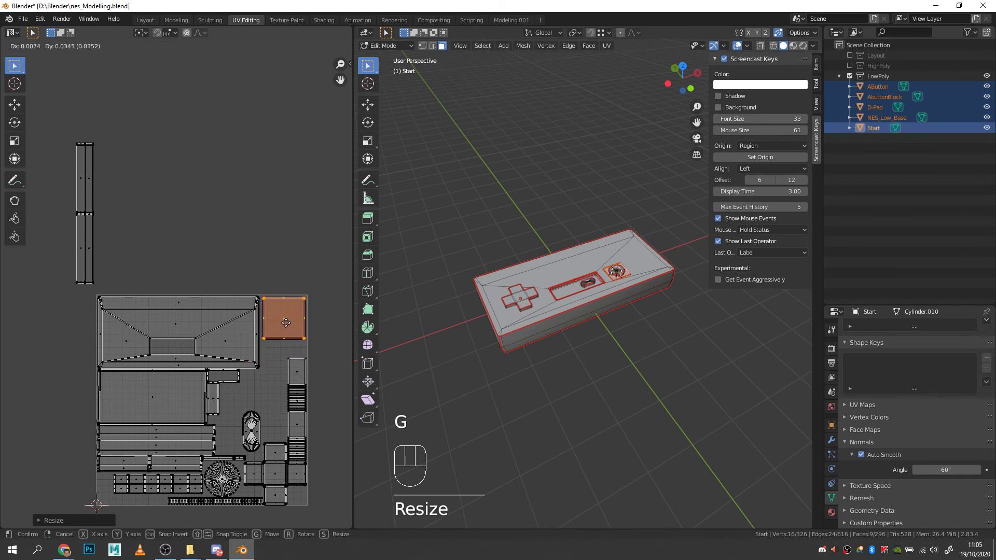
{"action": "left_click", "coordinate": [287, 323]}
Step: Box select the A-button block's side strip, scale it to about 0.7 and fit it between the square block island and the D-pad island
{"action": "left_click_drag", "start_coordinate": [107, 132], "coordinate": [63, 287]}
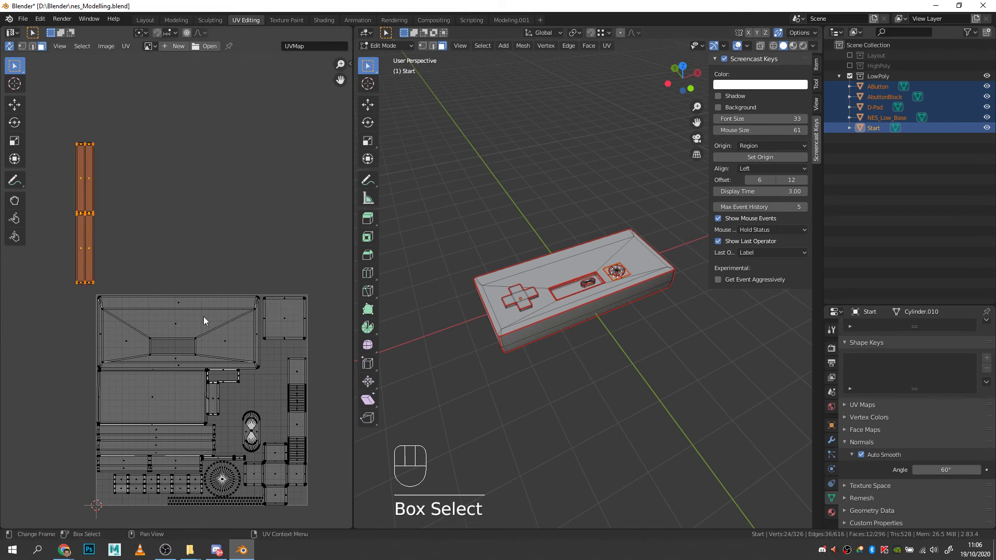
{"action": "key", "text": "g"}
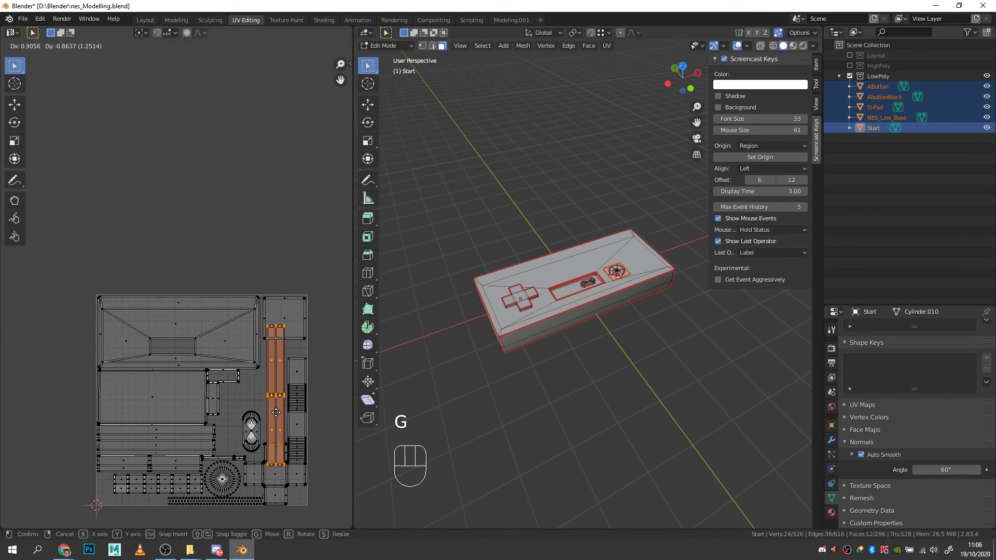
{"action": "left_click", "coordinate": [280, 415]}
{"action": "key", "text": "g"}
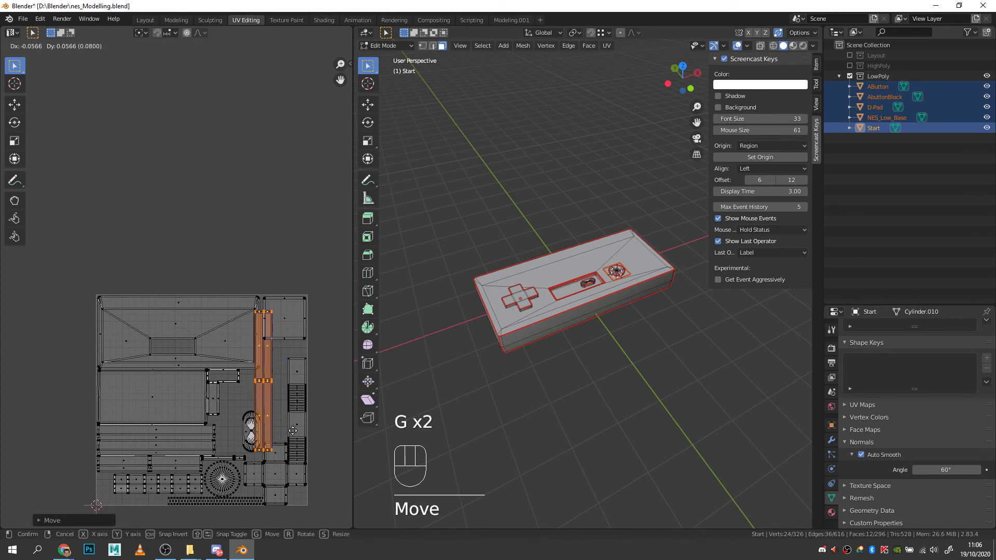
{"action": "key", "text": "s"}
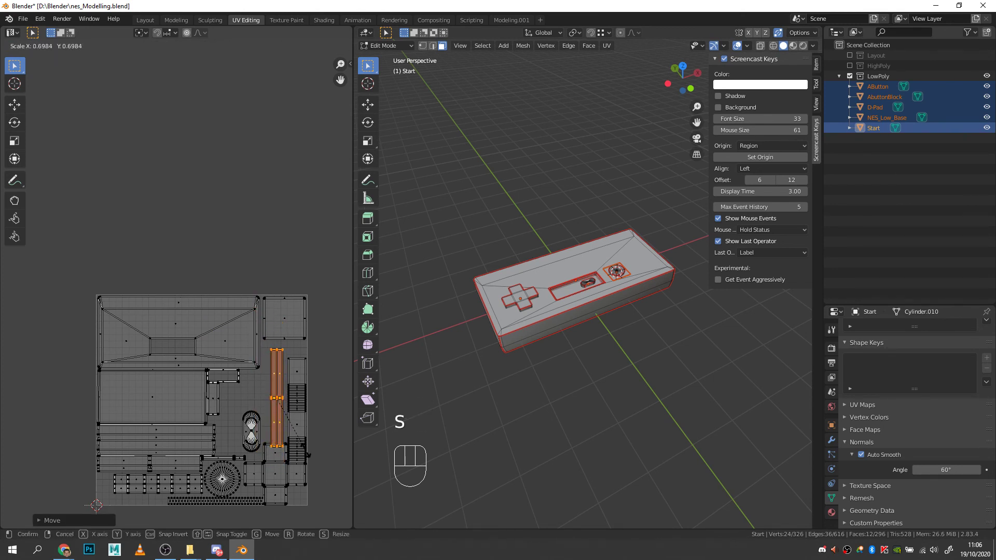
{"action": "left_click", "coordinate": [306, 452]}
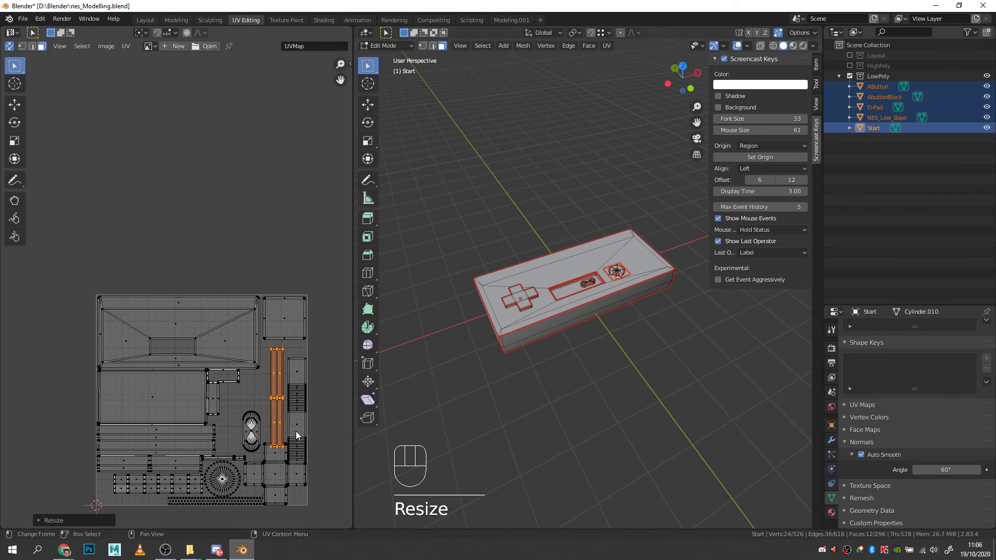
{"action": "key", "text": "g"}
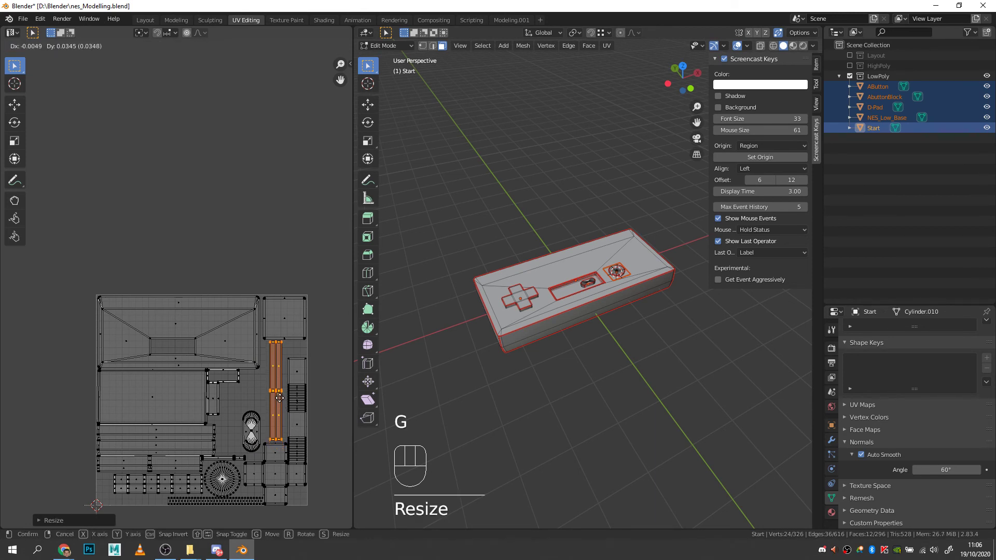
{"action": "left_click", "coordinate": [282, 400]}
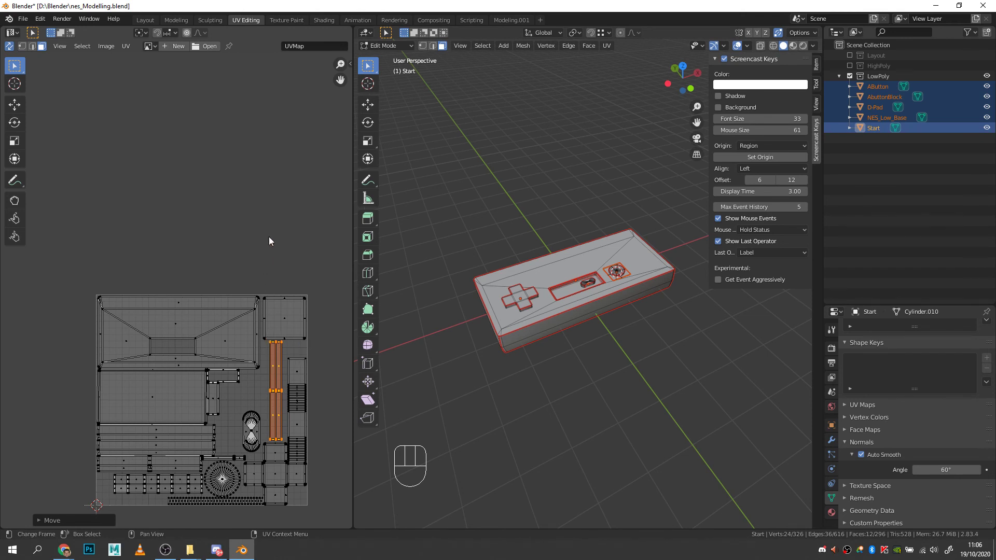
{"action": "middle_click_drag", "start_coordinate": [278, 280], "coordinate": [249, 148]}
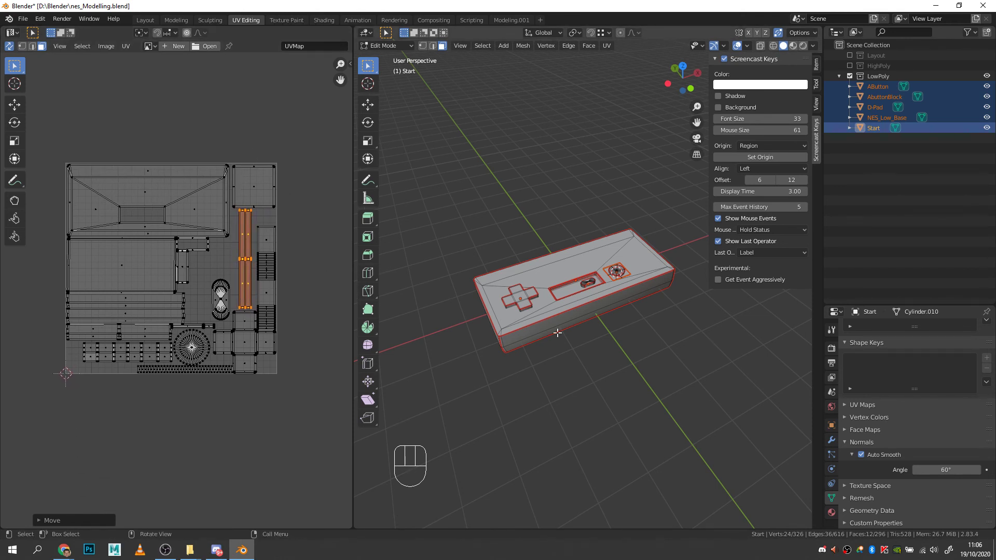
{"action": "middle_click_drag", "start_coordinate": [558, 333], "coordinate": [580, 297]}
{"action": "scroll", "coordinate": [565, 305], "scroll_direction": "up", "scroll_amount": 4}
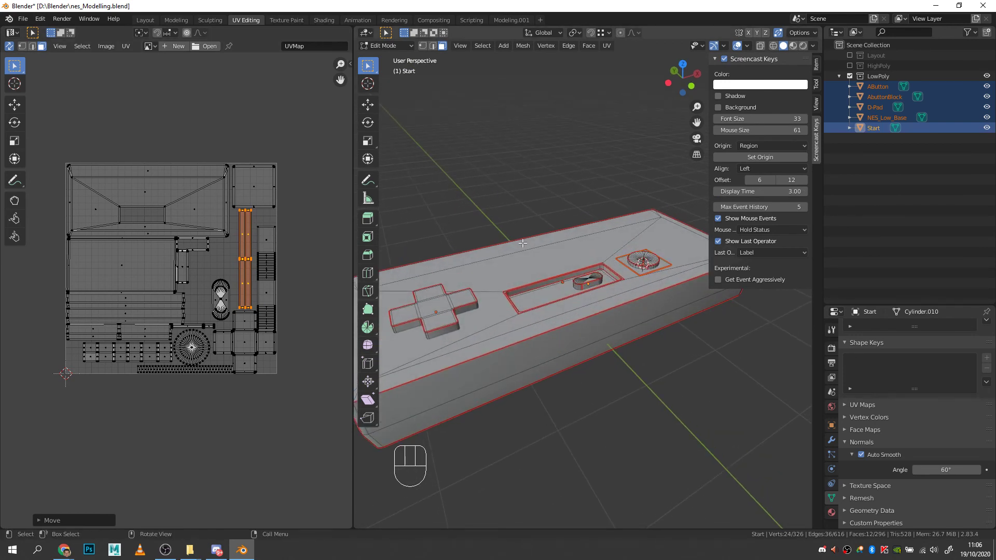
Step: Show the Layout reference collection and duplicate AButton and AbuttonBlock together along X onto the outer red button of the reference image
{"action": "key", "text": "Tab"}
{"action": "left_click", "coordinate": [649, 269]}
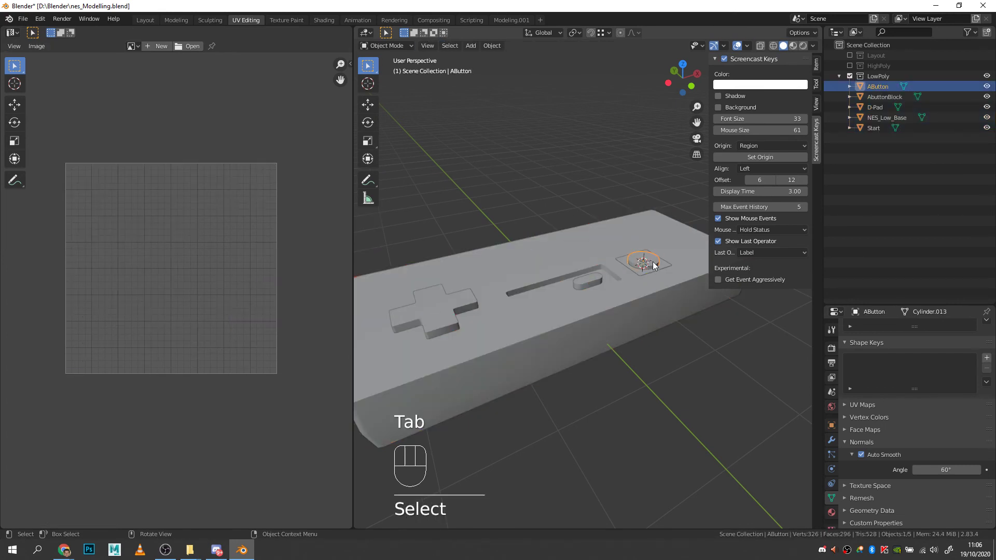
{"action": "left_click", "coordinate": [662, 267], "text": "shift"}
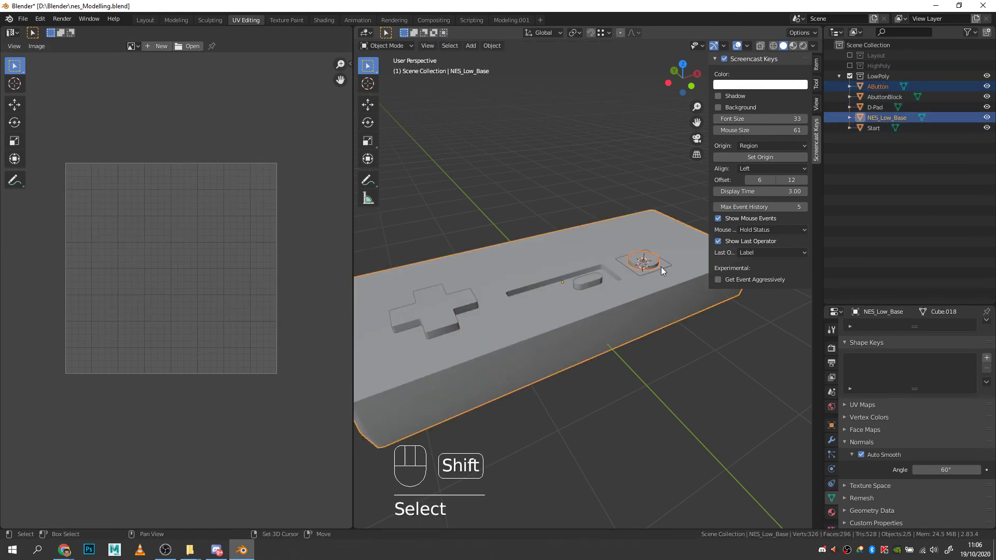
{"action": "left_click", "coordinate": [661, 267], "text": "shift"}
{"action": "left_click", "coordinate": [662, 263], "text": "shift"}
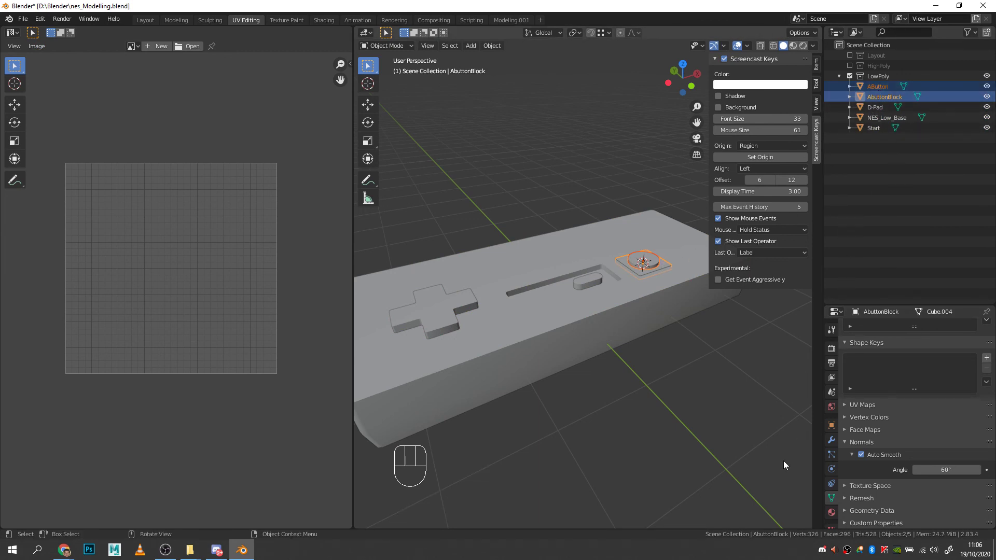
{"action": "key", "text": "KP_7"}
{"action": "key", "text": "alt+z"}
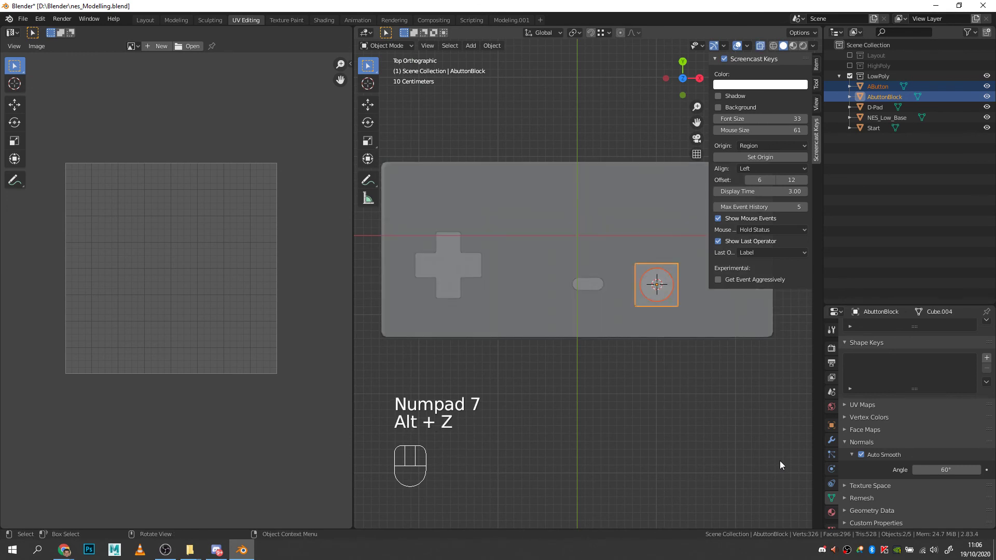
{"action": "left_click", "coordinate": [850, 55]}
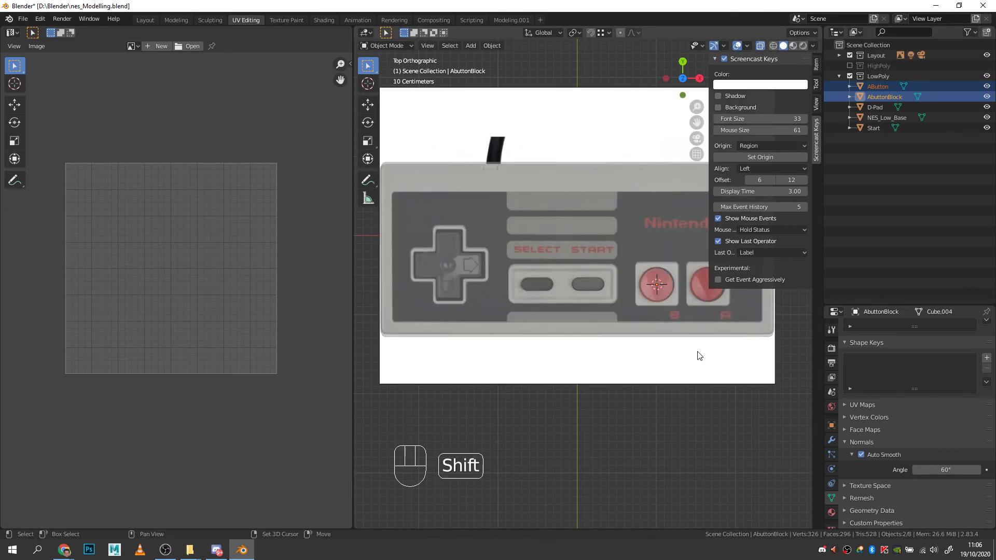
{"action": "key", "text": "shift+d"}
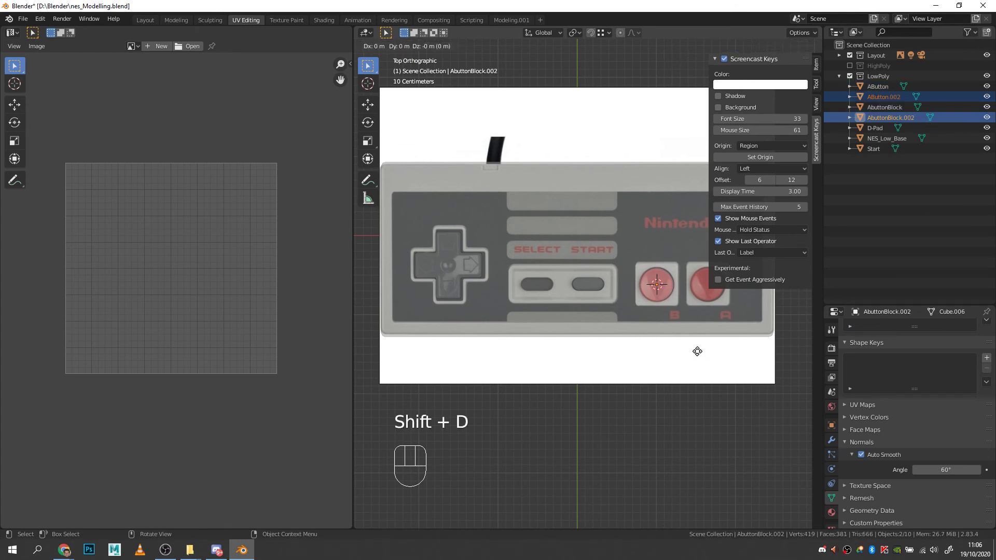
{"action": "key", "text": "x"}
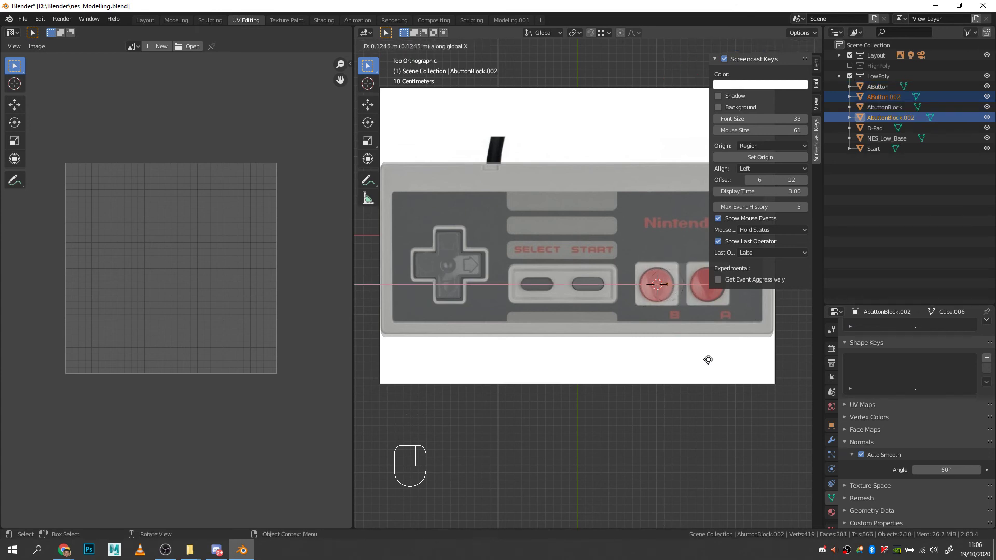
{"action": "left_click", "coordinate": [748, 359]}
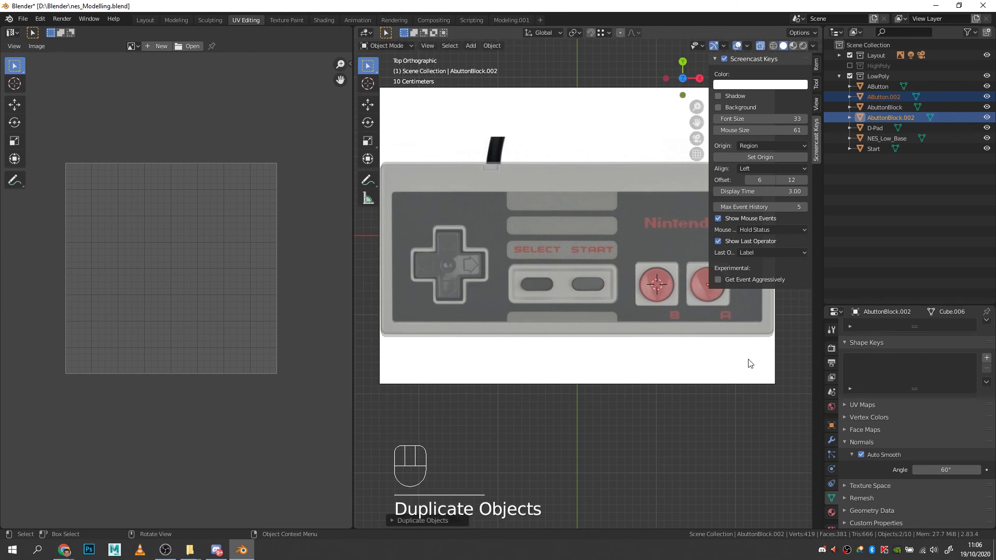
Step: Duplicate the Start button along X by about -0.64 m onto the reference's Select button and rename the copy as Select
{"action": "left_click", "coordinate": [877, 148]}
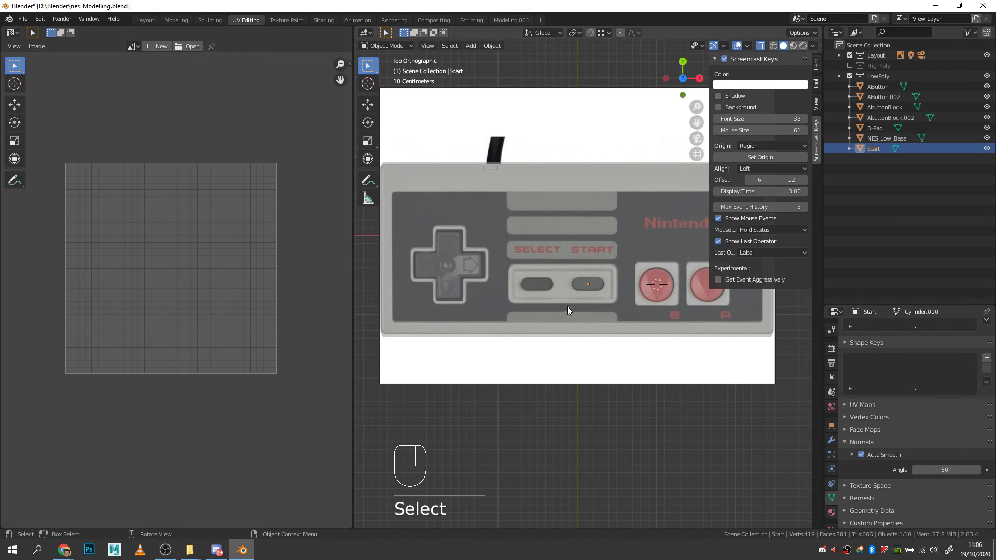
{"action": "key", "text": "shift+d"}
{"action": "key", "text": "x"}
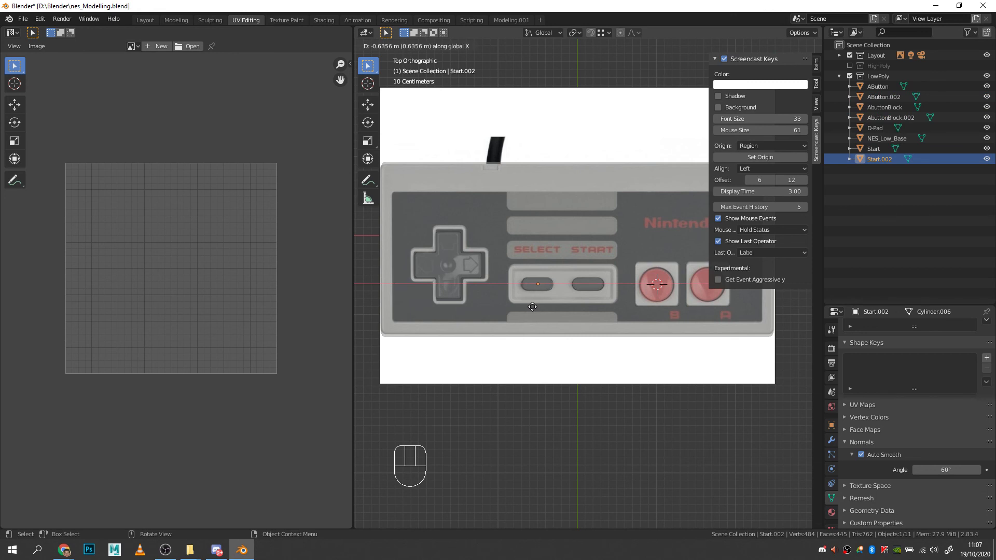
{"action": "left_click", "coordinate": [533, 307]}
{"action": "double_click", "coordinate": [880, 159]}
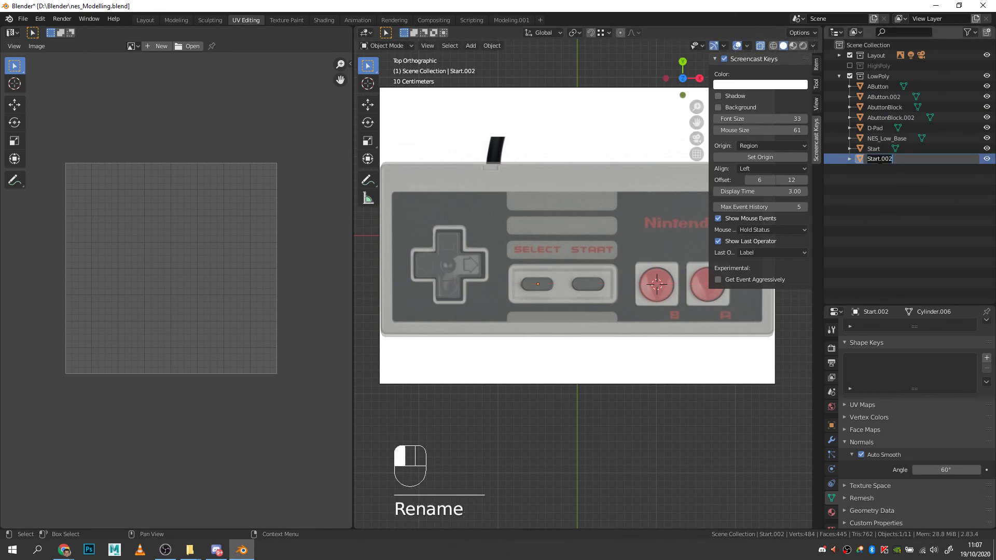
{"action": "type", "text": "Select"}
{"action": "key", "text": "Return"}
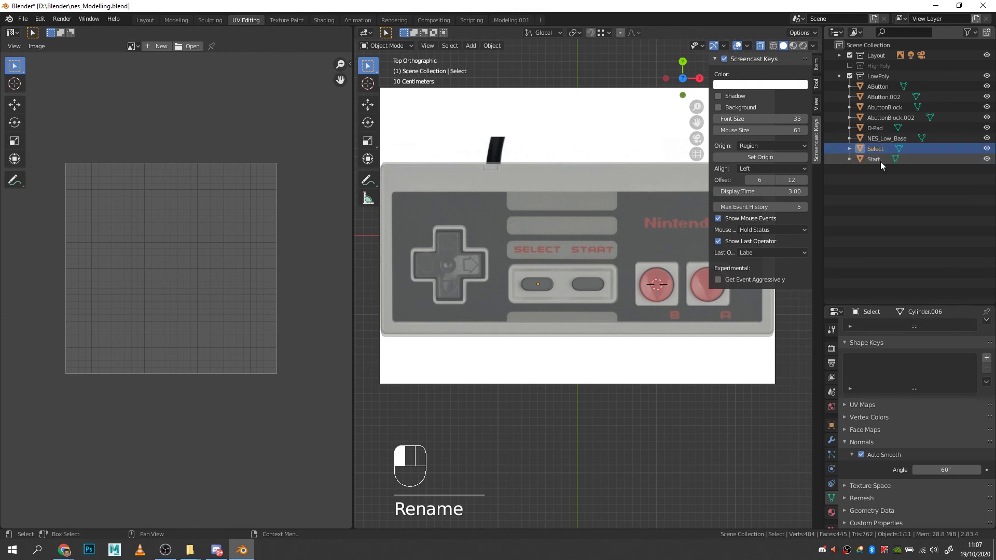
Step: Rename the duplicated round button AButton.002 as AButton
{"action": "double_click", "coordinate": [878, 98]}
{"action": "left_click_drag", "start_coordinate": [870, 96], "coordinate": [889, 97]}
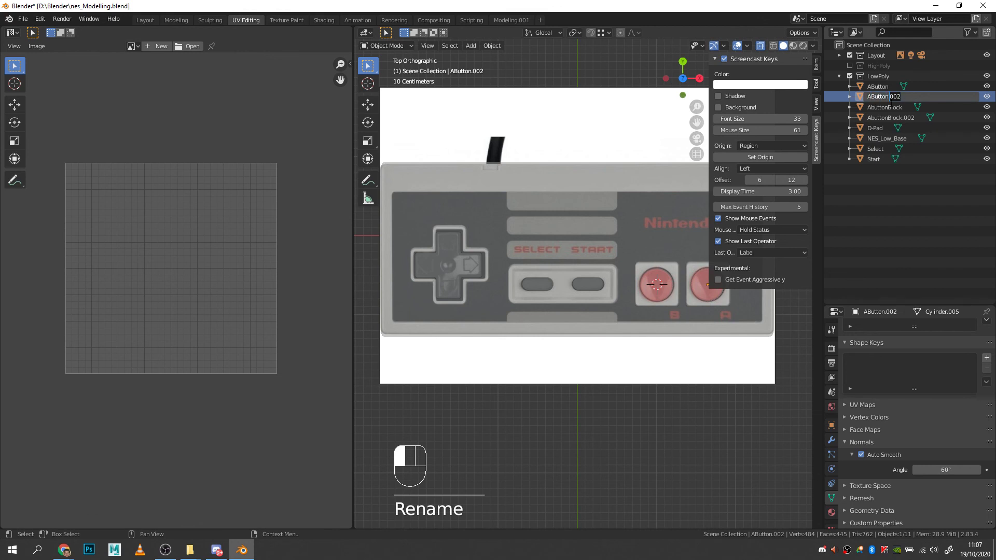
{"action": "key", "text": "BackSpace"}
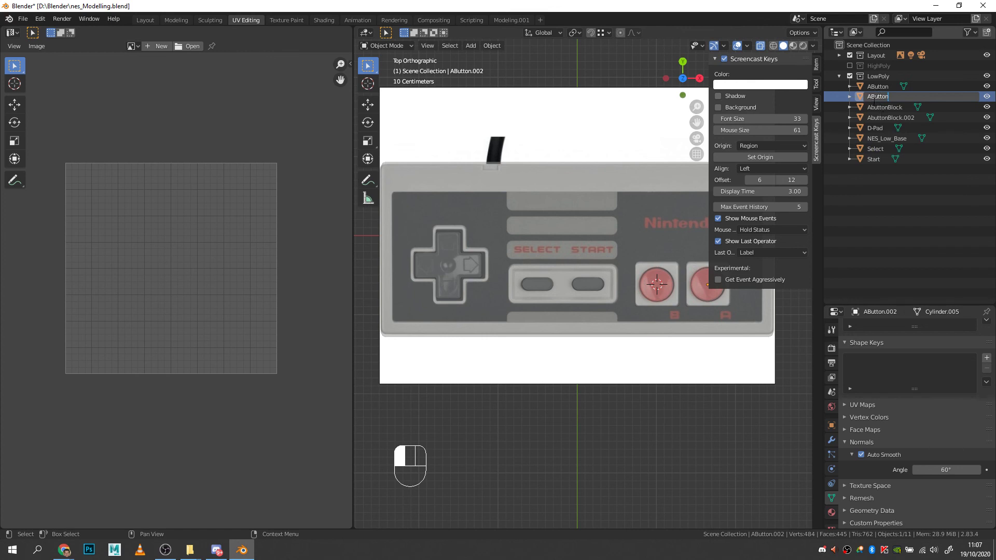
{"action": "key", "text": "Return"}
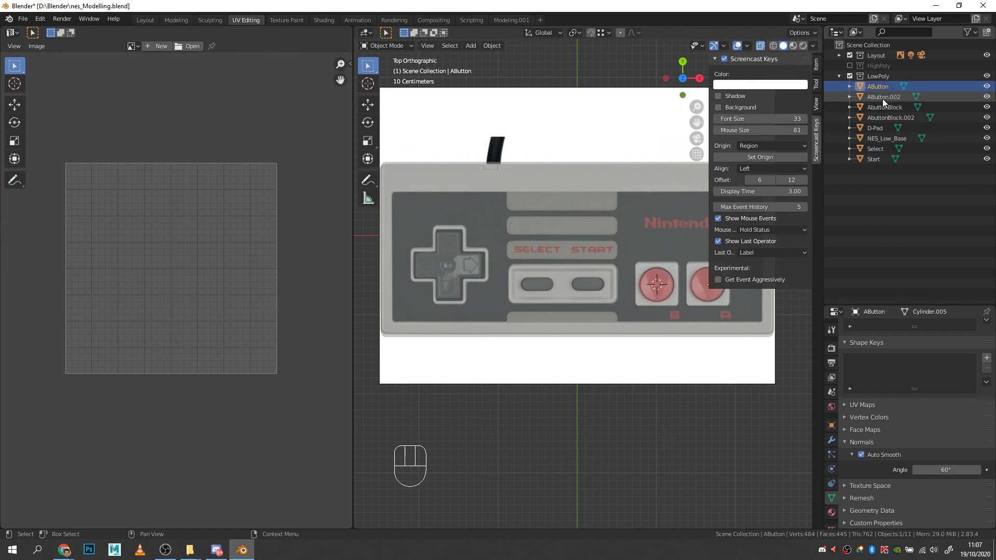
Step: Rename the original round button over the reference's B position as BButton
{"action": "left_click", "coordinate": [877, 88]}
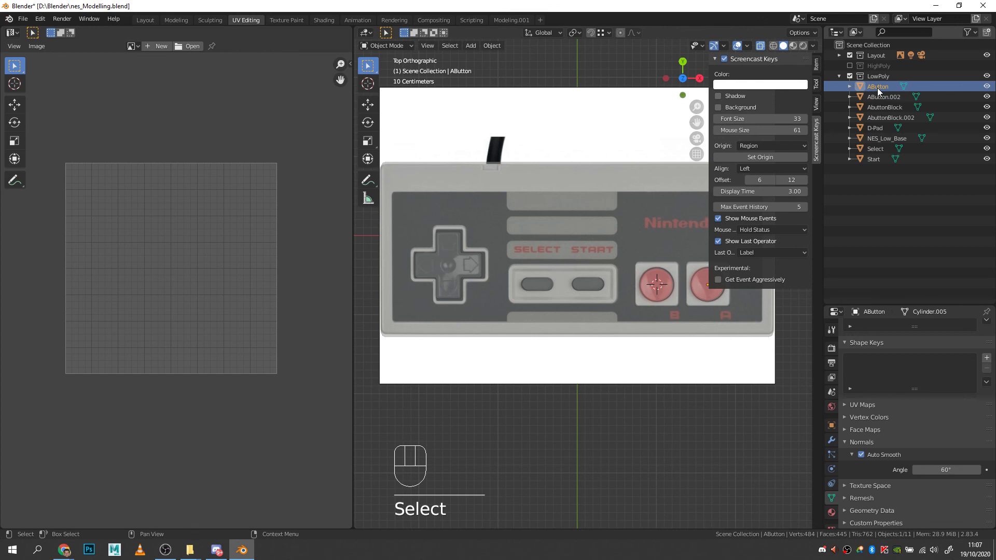
{"action": "left_click", "coordinate": [878, 97]}
{"action": "left_click", "coordinate": [876, 87]}
{"action": "left_click", "coordinate": [877, 96]}
{"action": "double_click", "coordinate": [877, 96]}
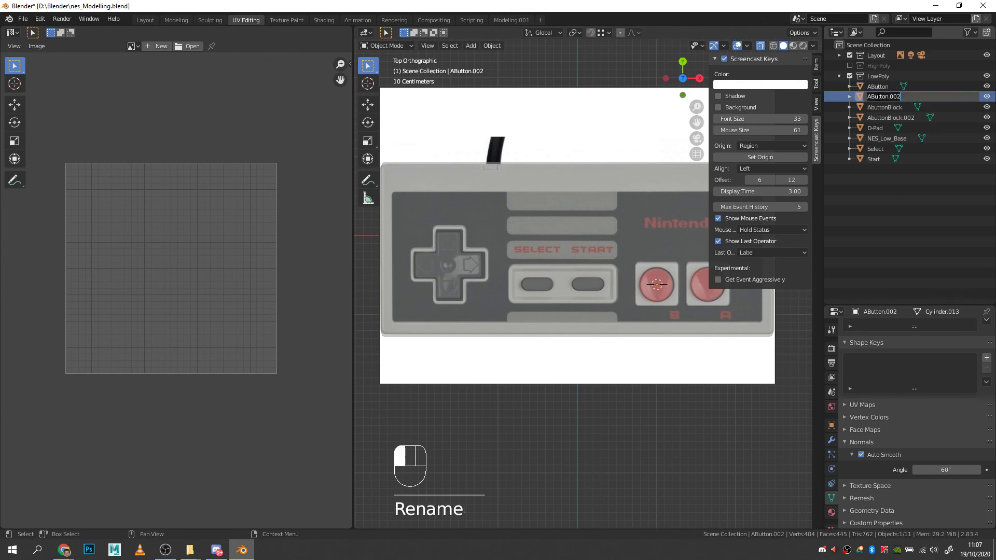
{"action": "mouse_move", "coordinate": [906, 99]}
{"action": "left_mouse_down"}
{"action": "mouse_move", "coordinate": [885, 101]}
{"action": "mouse_move", "coordinate": [902, 103]}
{"action": "left_mouse_up"}
{"action": "key", "text": "BackSpace"}
{"action": "key", "text": "BackSpace"}
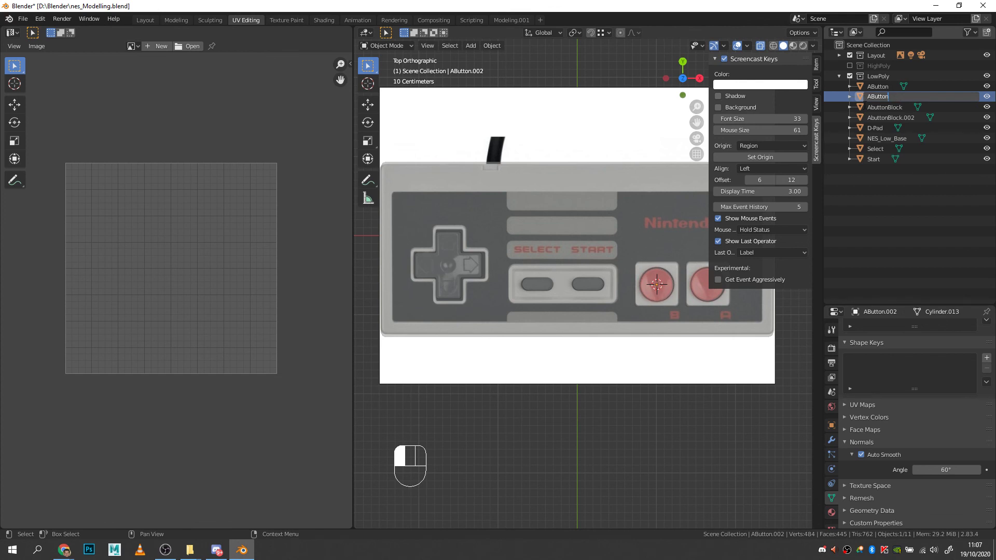
{"action": "type", "text": "B"}
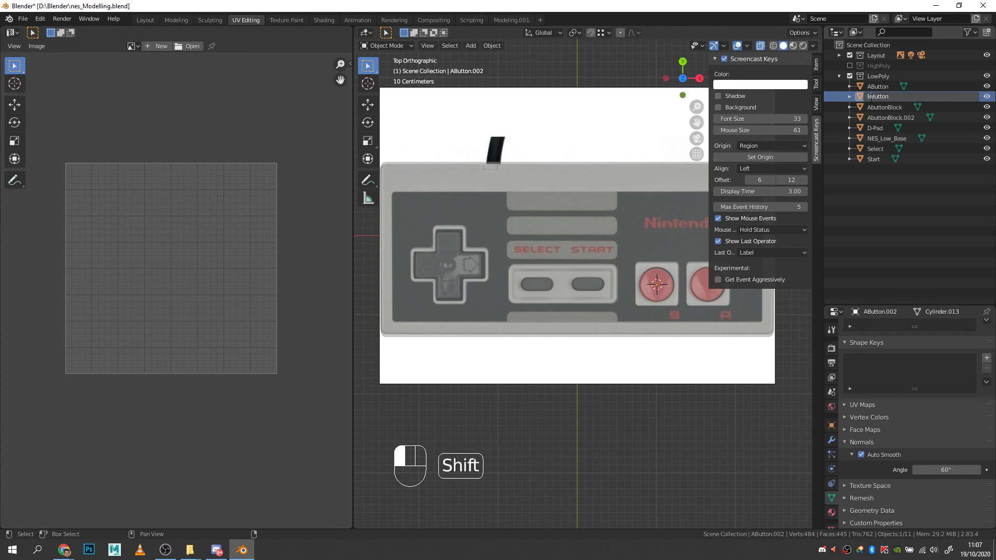
{"action": "left_click", "coordinate": [889, 137]}
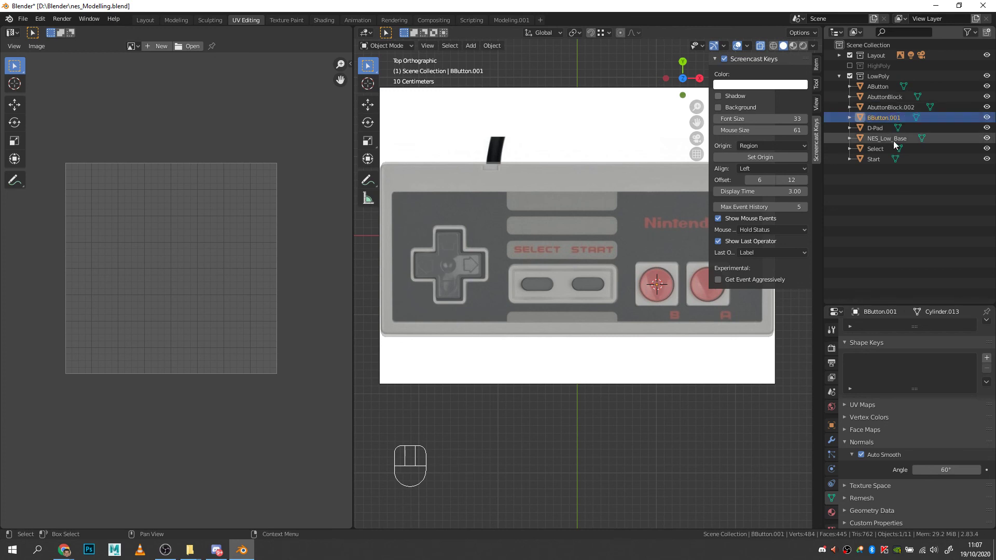
Step: Rename the original square block under the B button as BbuttonBlock
{"action": "left_click", "coordinate": [882, 108]}
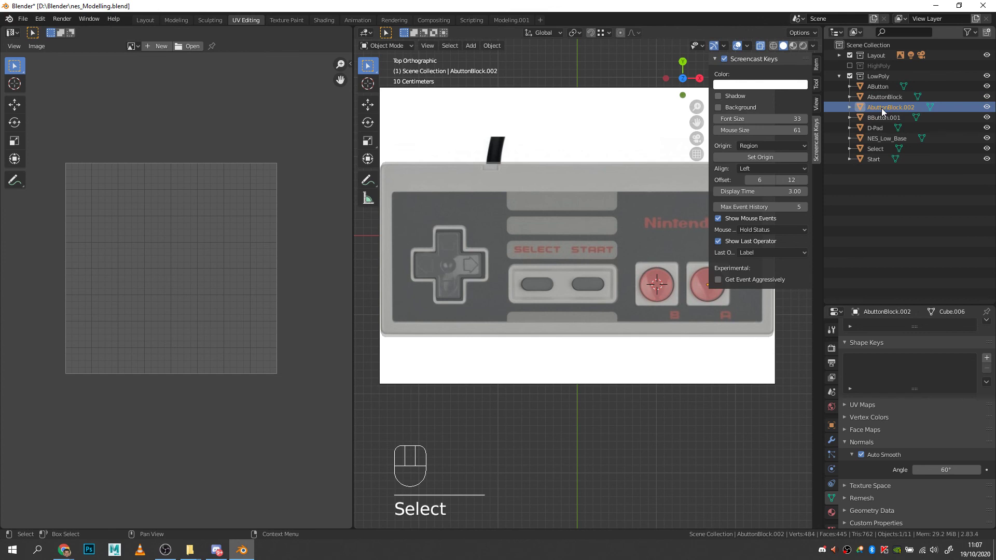
{"action": "left_click", "coordinate": [881, 99]}
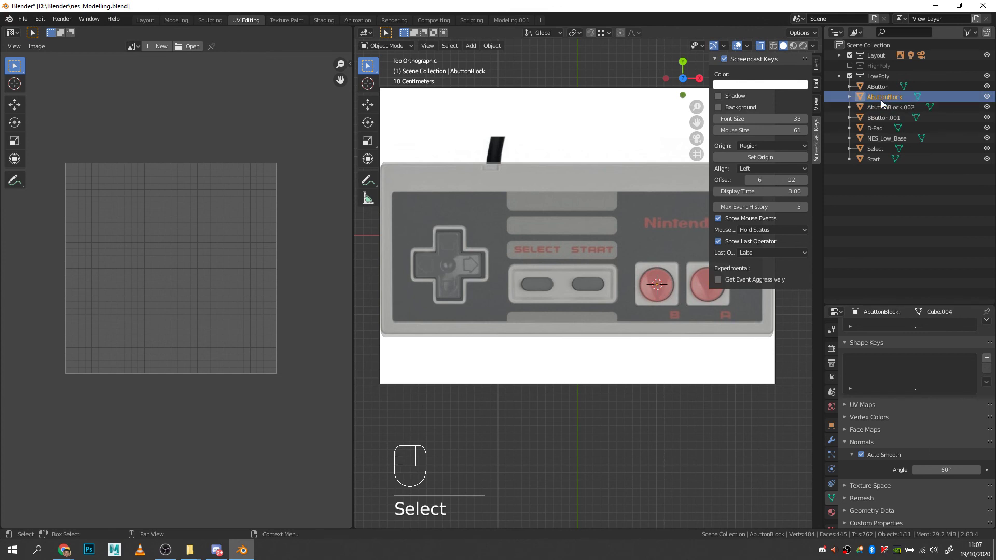
{"action": "double_click", "coordinate": [883, 98]}
{"action": "left_click", "coordinate": [871, 97]}
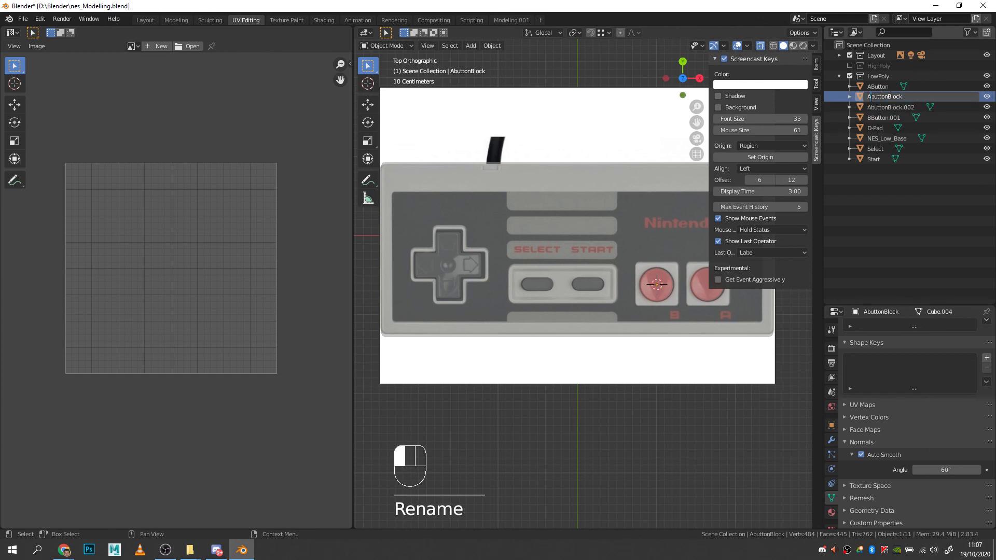
{"action": "key", "text": "BackSpace"}
{"action": "key", "text": "Delete"}
{"action": "type", "text": "BB"}
{"action": "key", "text": "Return"}
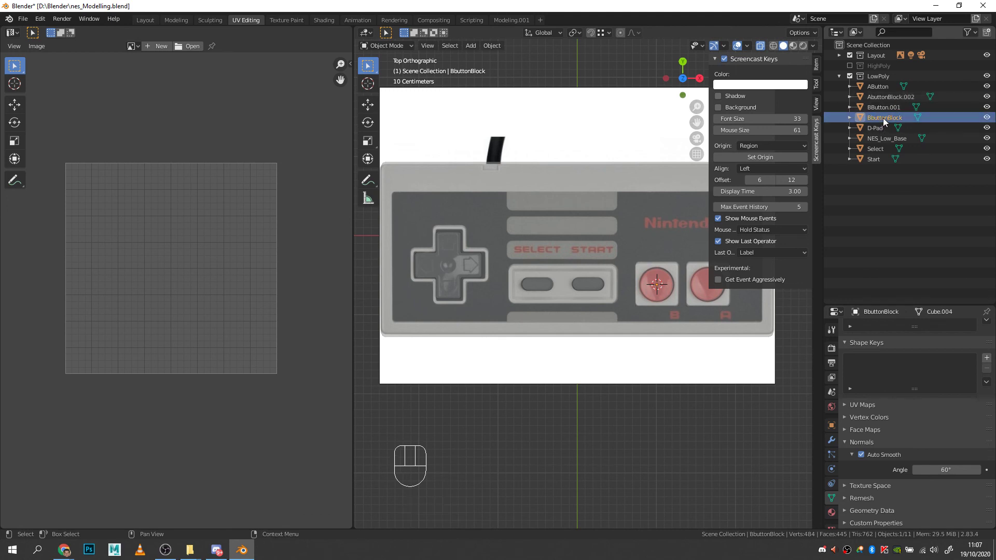
Step: Strip the number suffixes from the remaining copies, renaming AbuttonBlock.002 as AbuttonBlock and BButton.001 as BButton
{"action": "double_click", "coordinate": [886, 98]}
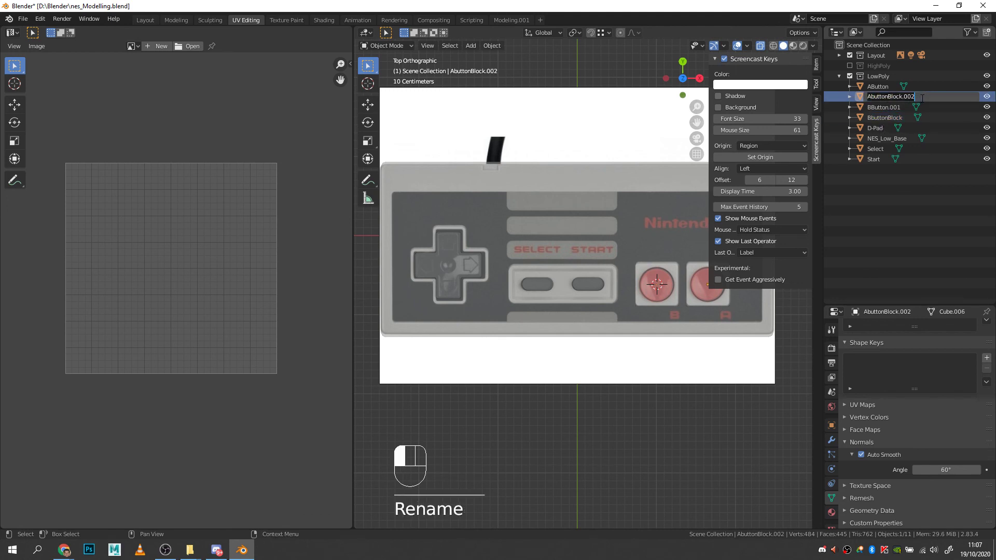
{"action": "key", "text": "BackSpace"}
{"action": "key", "text": "BackSpace"}
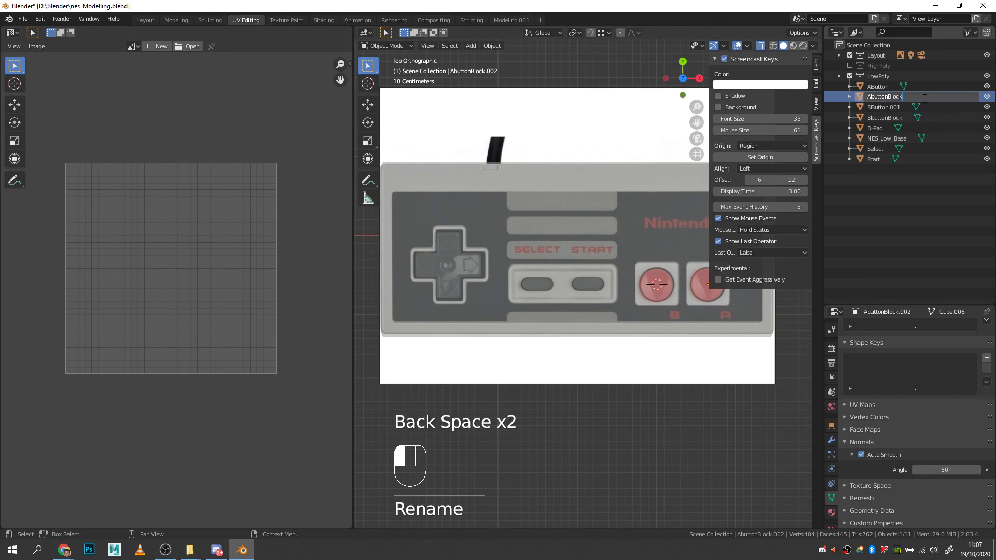
{"action": "key", "text": "Return"}
{"action": "double_click", "coordinate": [904, 107]}
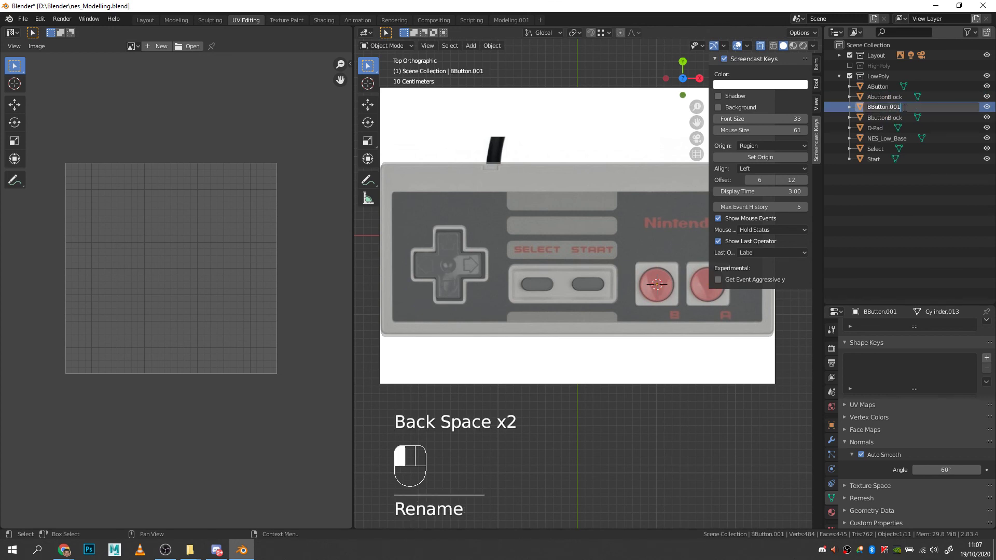
{"action": "key", "text": "BackSpace"}
{"action": "key", "text": "BackSpace"}
{"action": "key", "text": "BackSpace"}
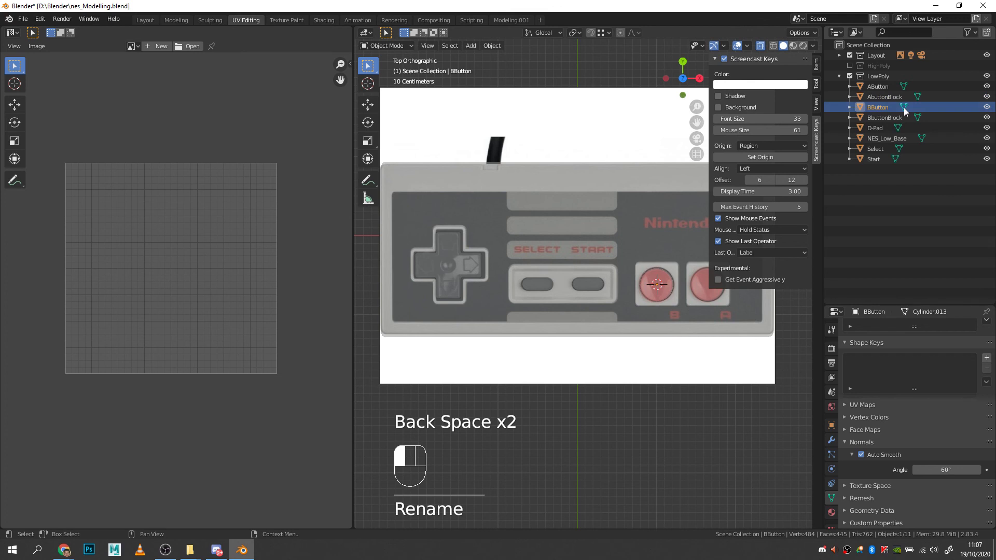
Step: Check which part each renamed button and block refers to, and inspect the controller in perspective with X-ray off
{"action": "left_click", "coordinate": [878, 118]}
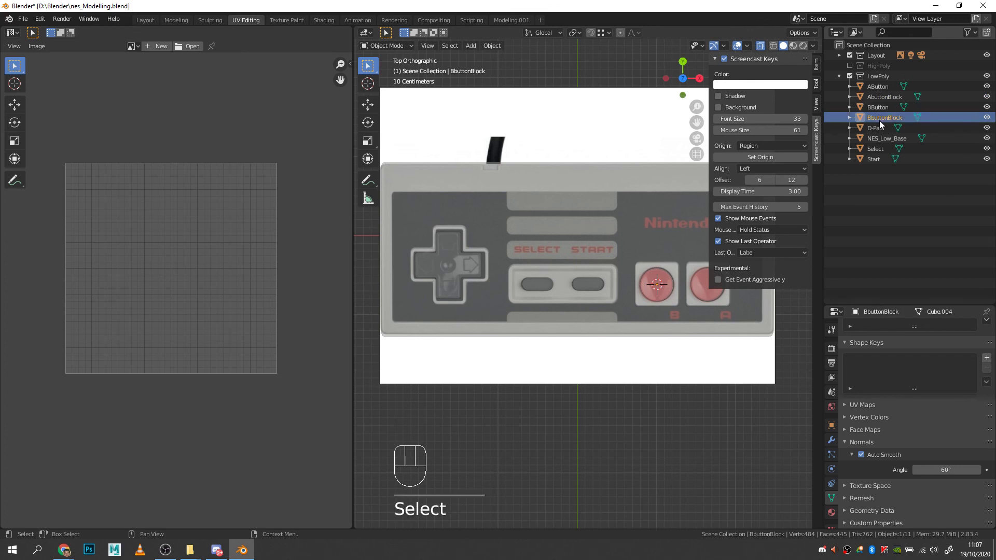
{"action": "left_click", "coordinate": [879, 110]}
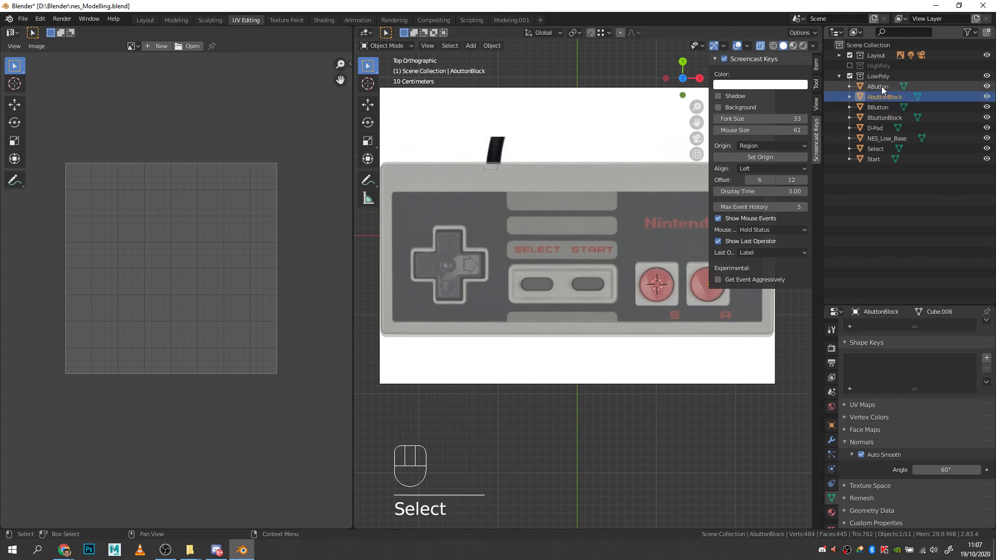
{"action": "left_click", "coordinate": [882, 86]}
{"action": "left_click", "coordinate": [878, 148]}
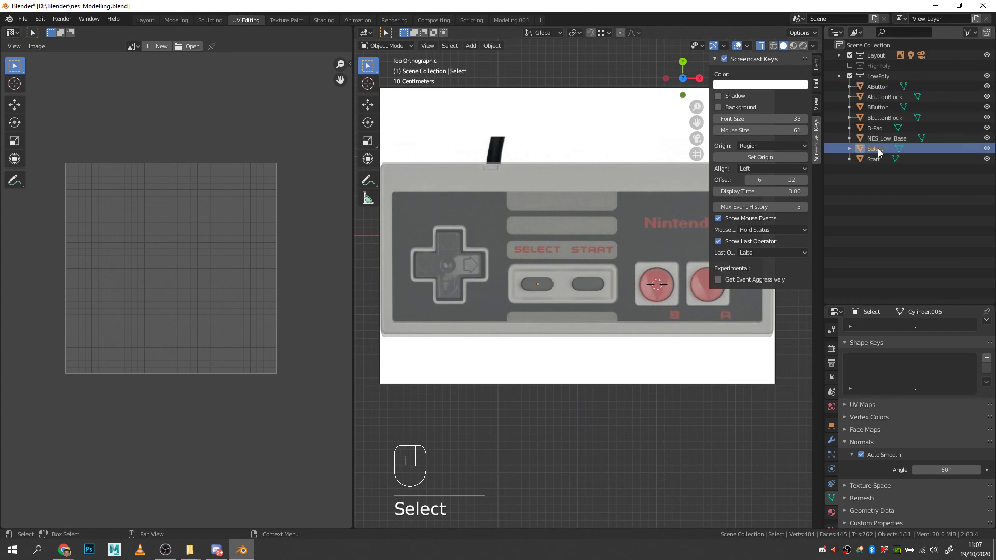
{"action": "left_click", "coordinate": [875, 160]}
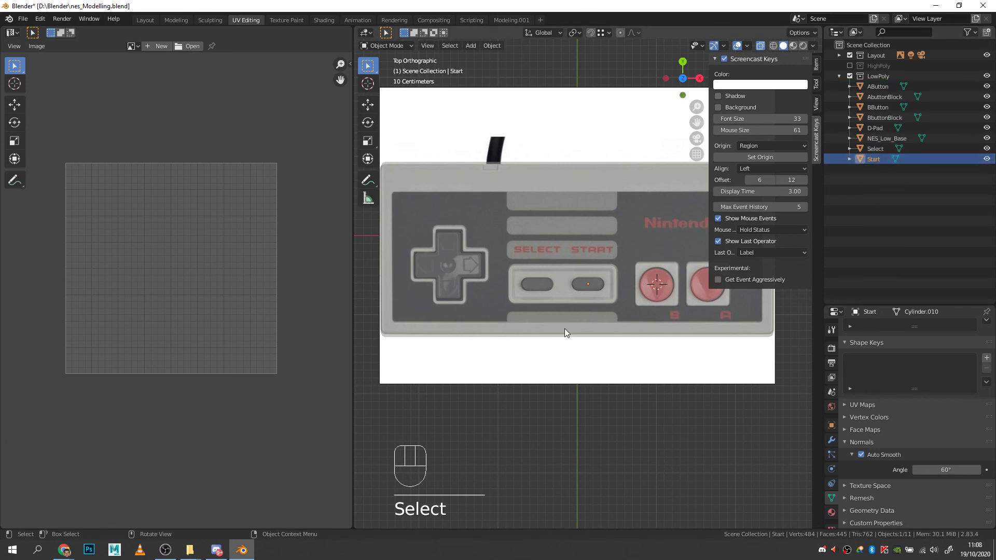
{"action": "middle_click_drag", "start_coordinate": [571, 362], "coordinate": [615, 349]}
{"action": "key", "text": "alt+z"}
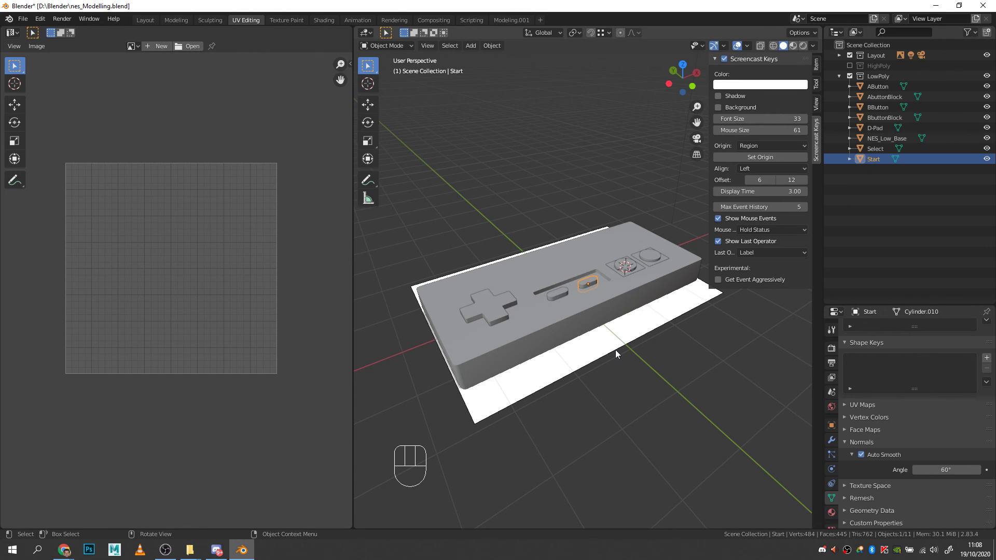
{"action": "scroll", "coordinate": [616, 350], "scroll_direction": "up", "scroll_amount": 1}
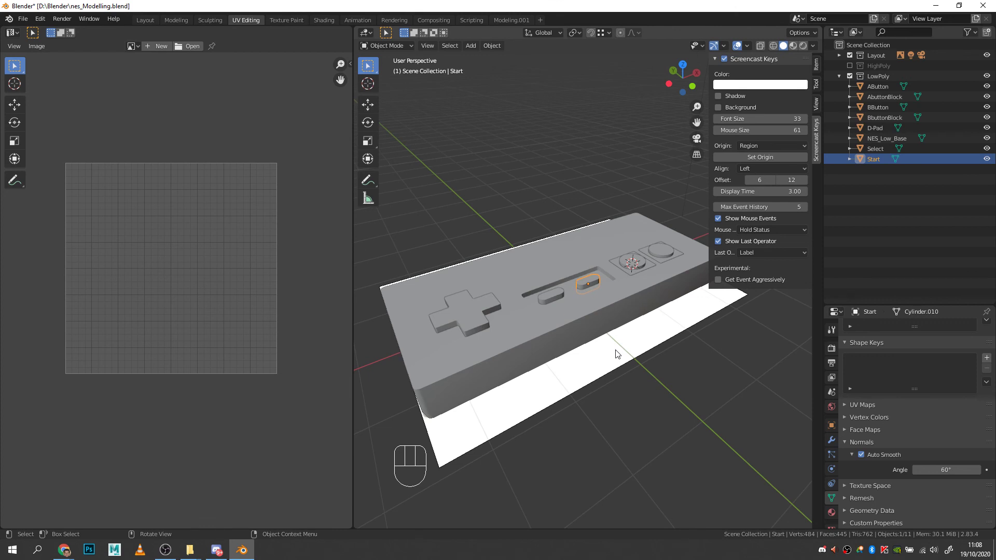